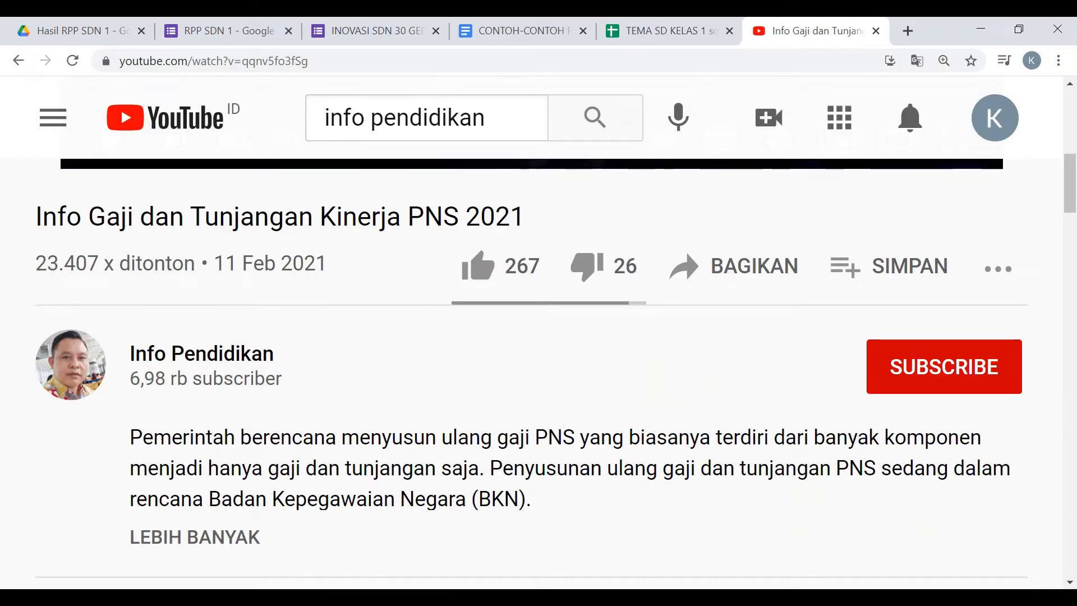
# Subscribe to the Info Pendidikan channel, like its video and set the channel notifications to Semua.
pyautogui.click(935, 374)
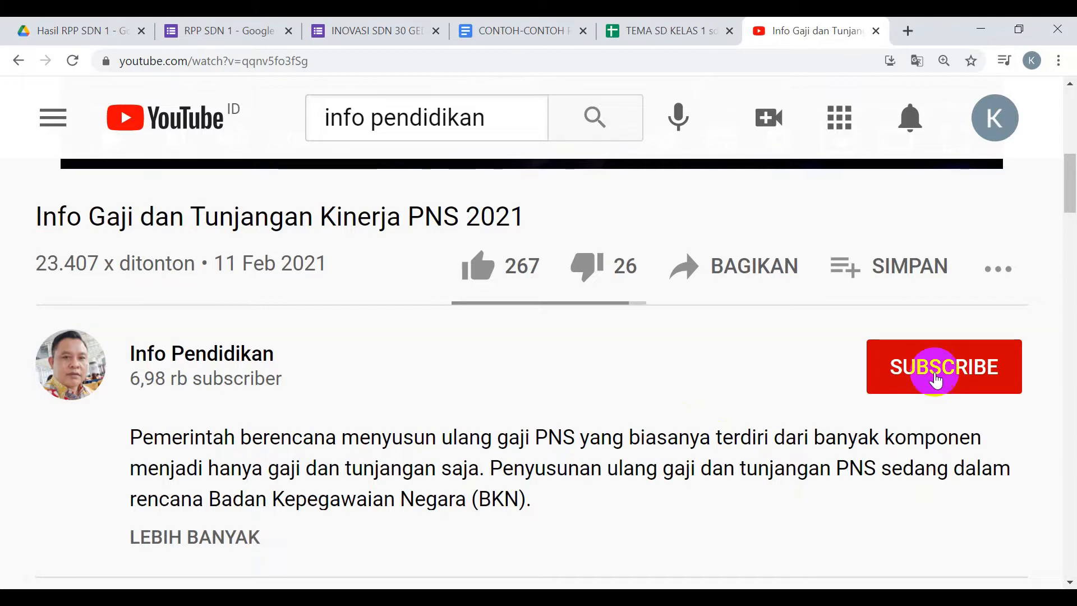
pyautogui.click(483, 274)
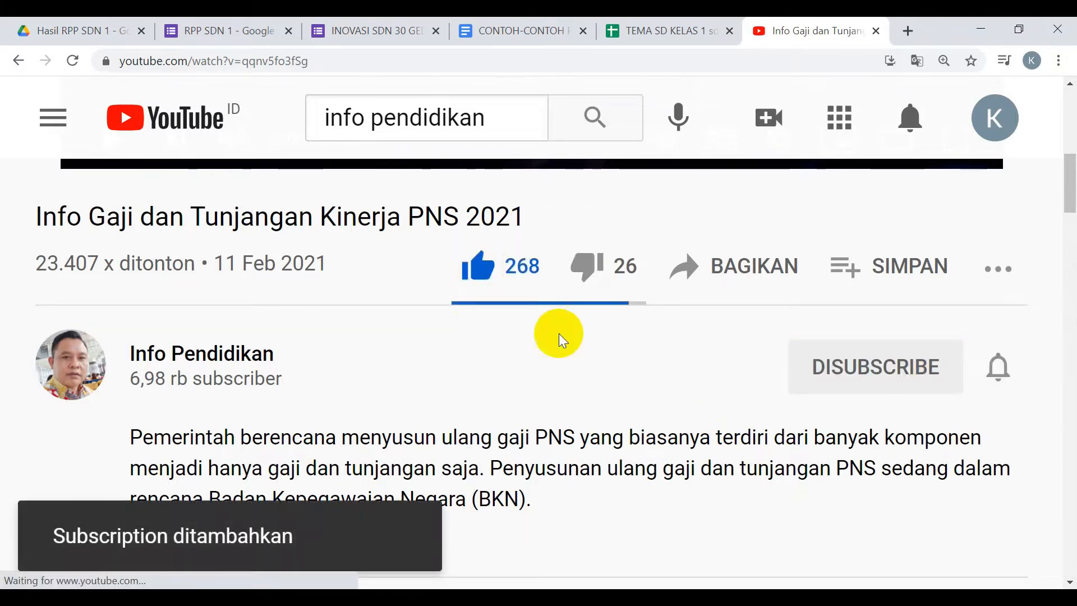
pyautogui.click(1000, 365)
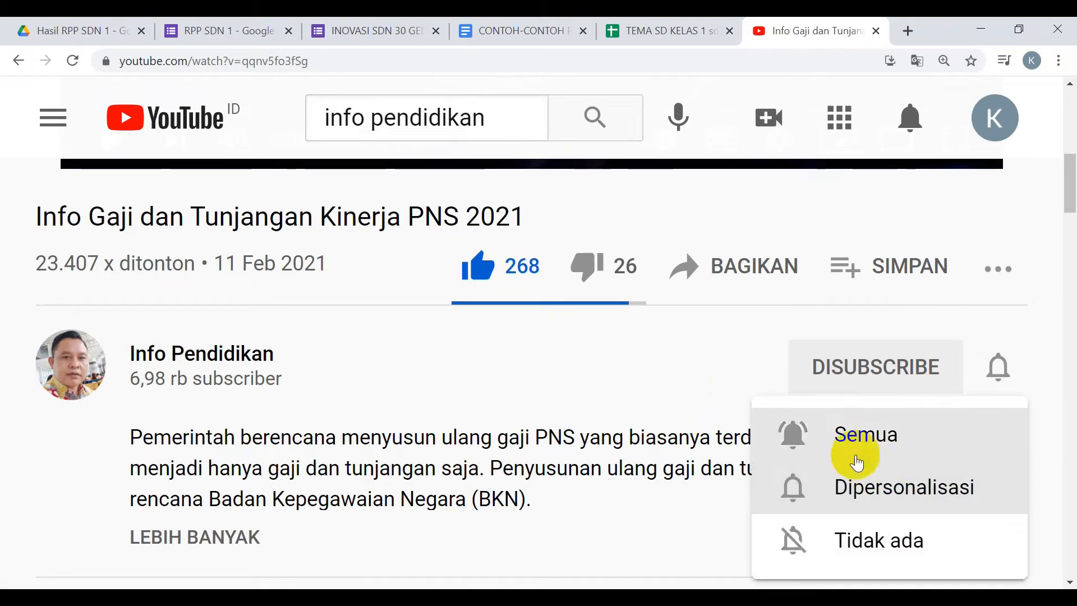
pyautogui.click(853, 438)
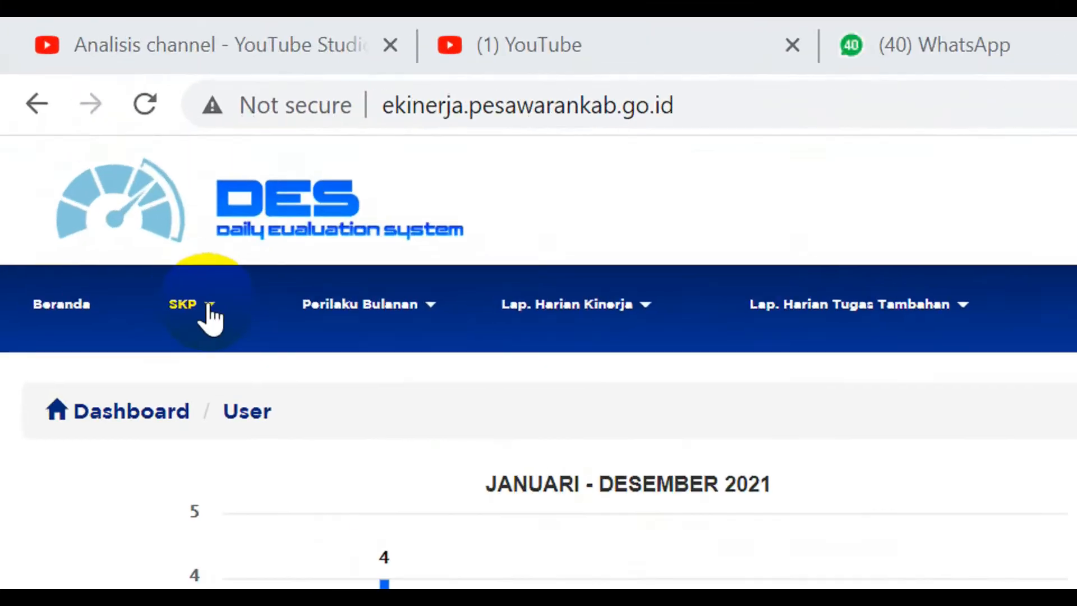
# Open the Target dan Realisasi Tahunan page for SKP in the Daily Evaluation System.
pyautogui.click(105, 161)
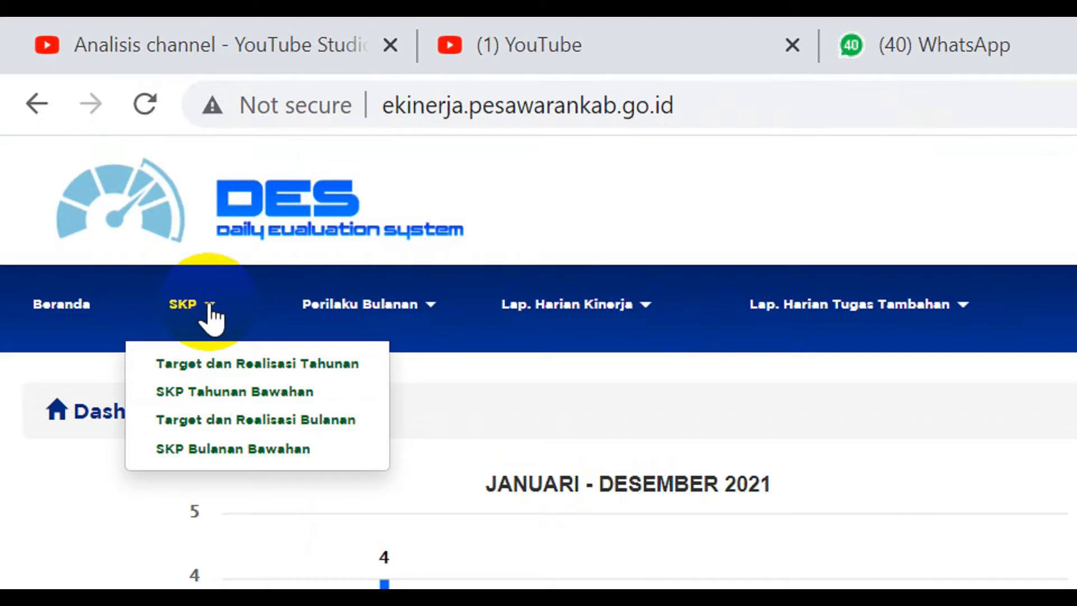
pyautogui.click(223, 367)
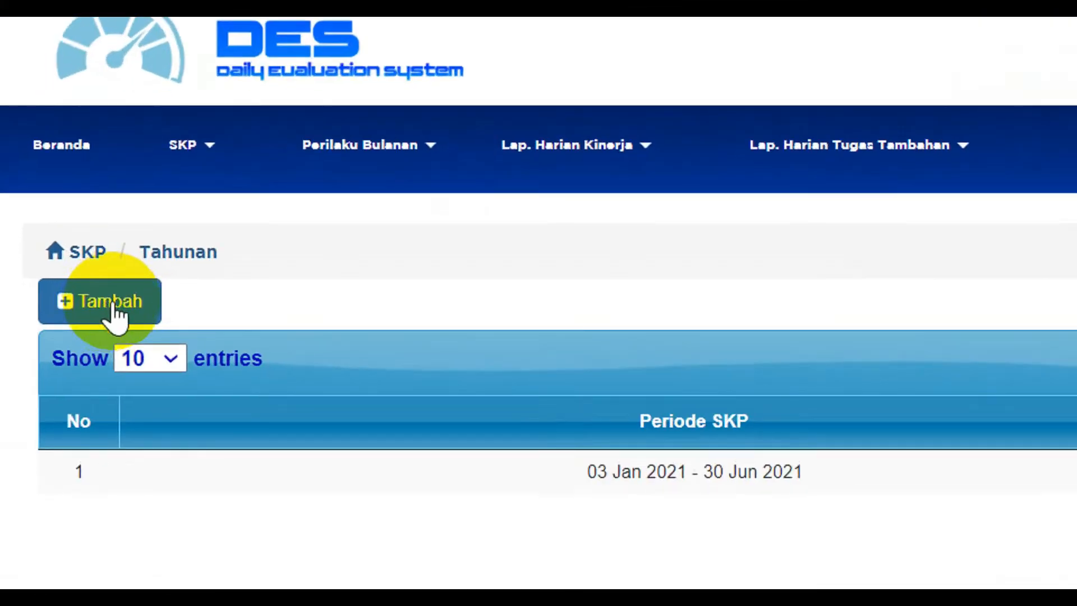
# Add an annual SKP period from 2021-01-03 to 2021-06-30 and save it.
pyautogui.click(103, 306)
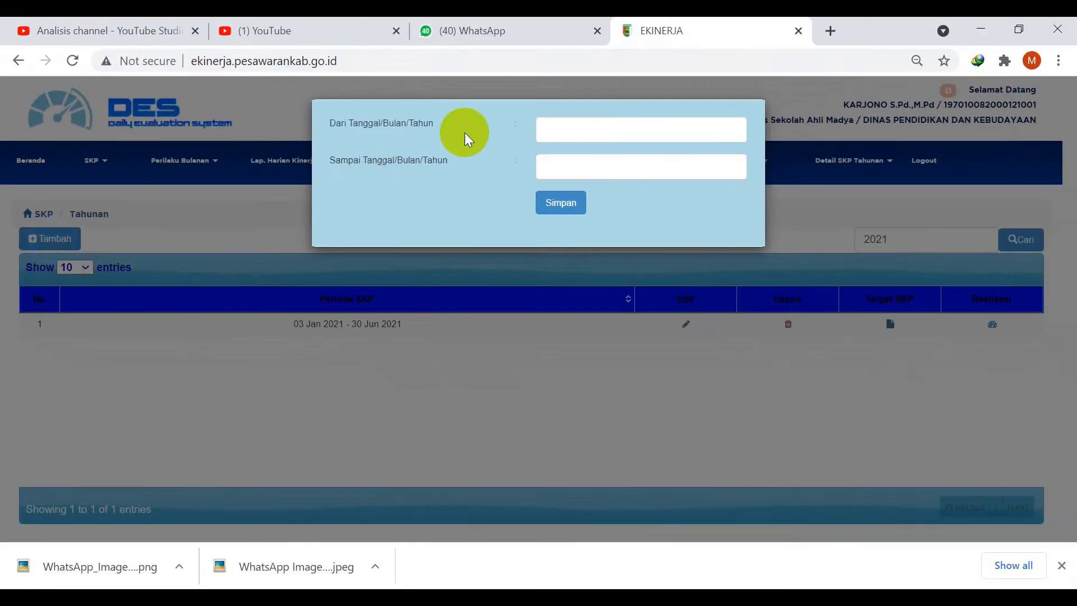
pyautogui.click(552, 128)
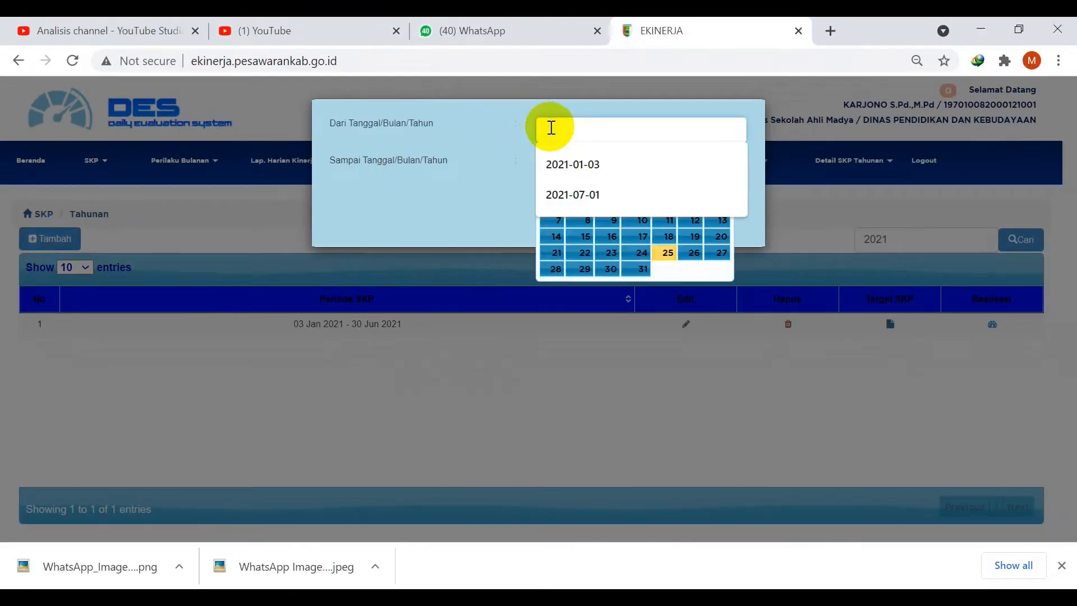
pyautogui.click(594, 166)
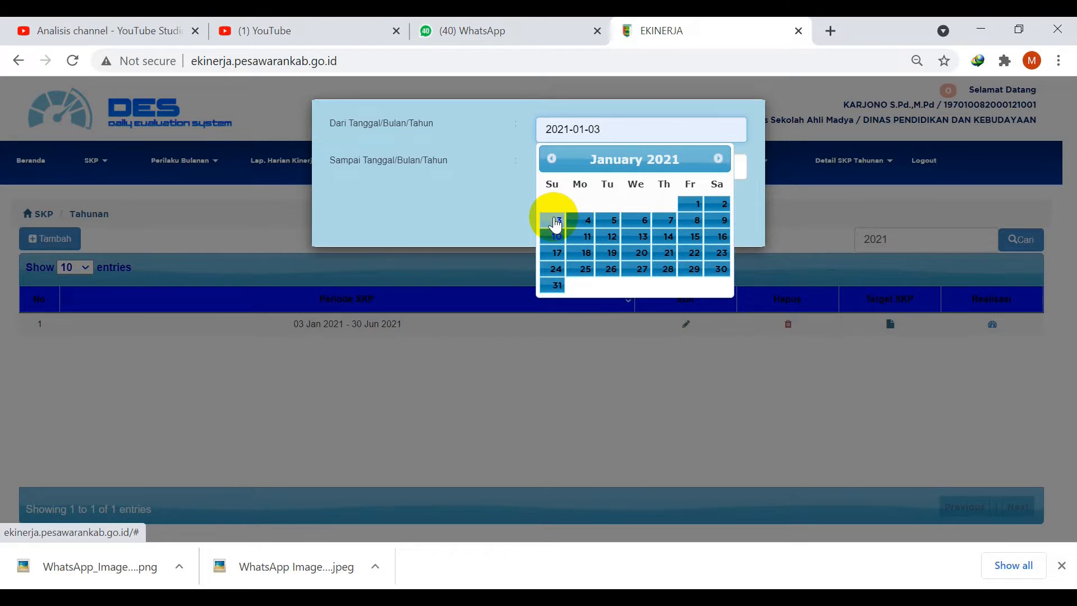
pyautogui.click(555, 222)
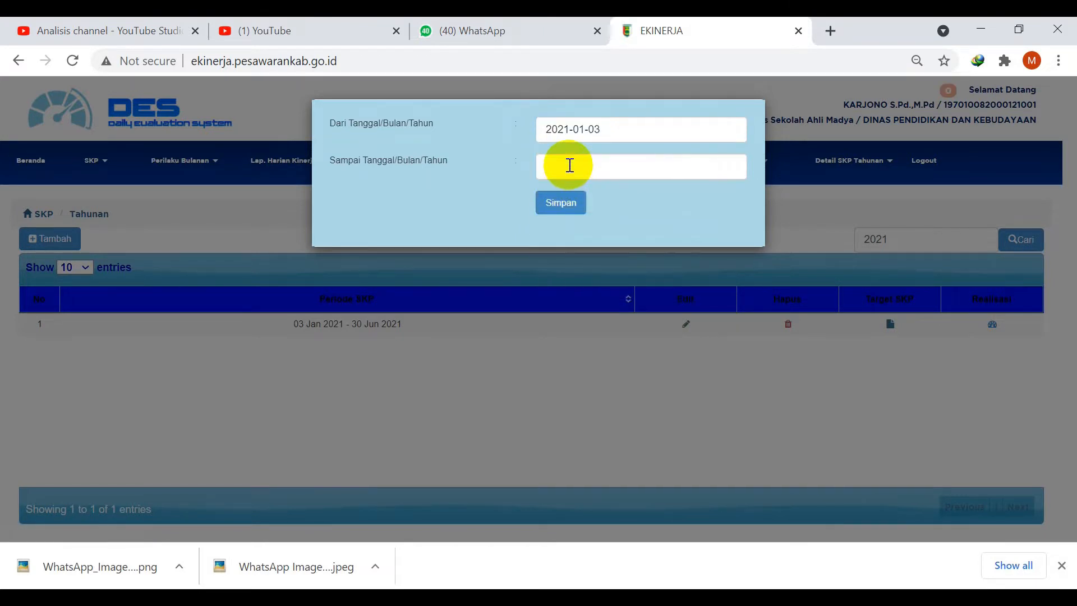
pyautogui.click(570, 166)
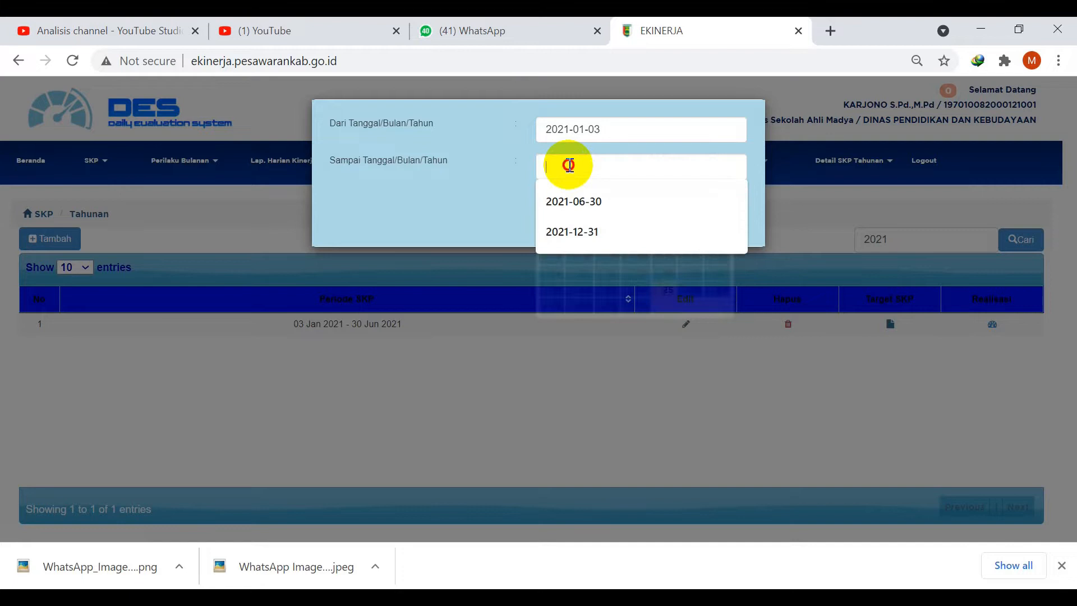
pyautogui.click(585, 201)
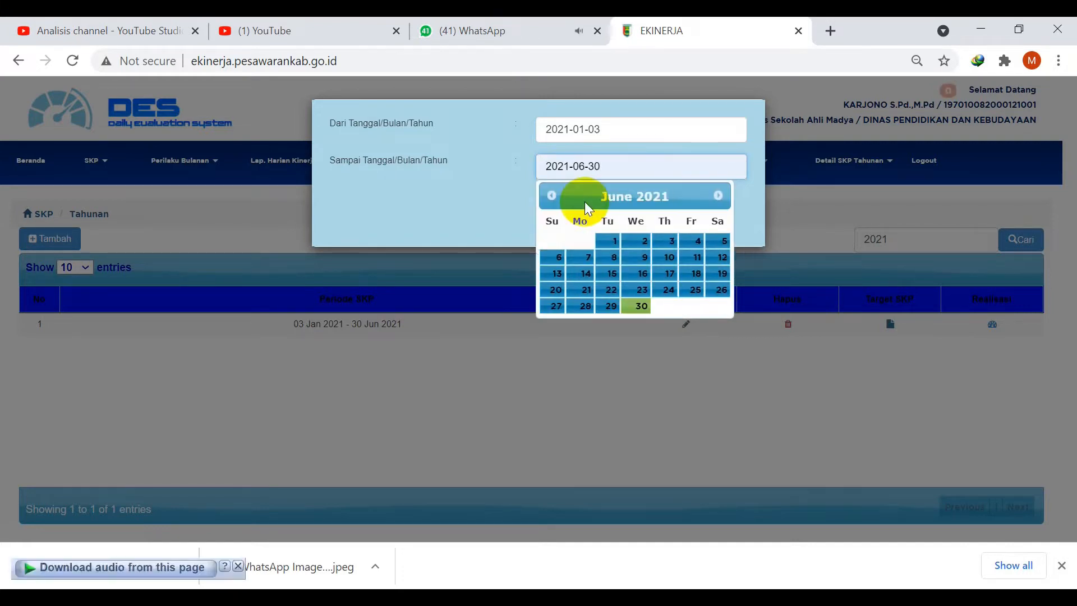
pyautogui.click(481, 199)
pyautogui.click(567, 208)
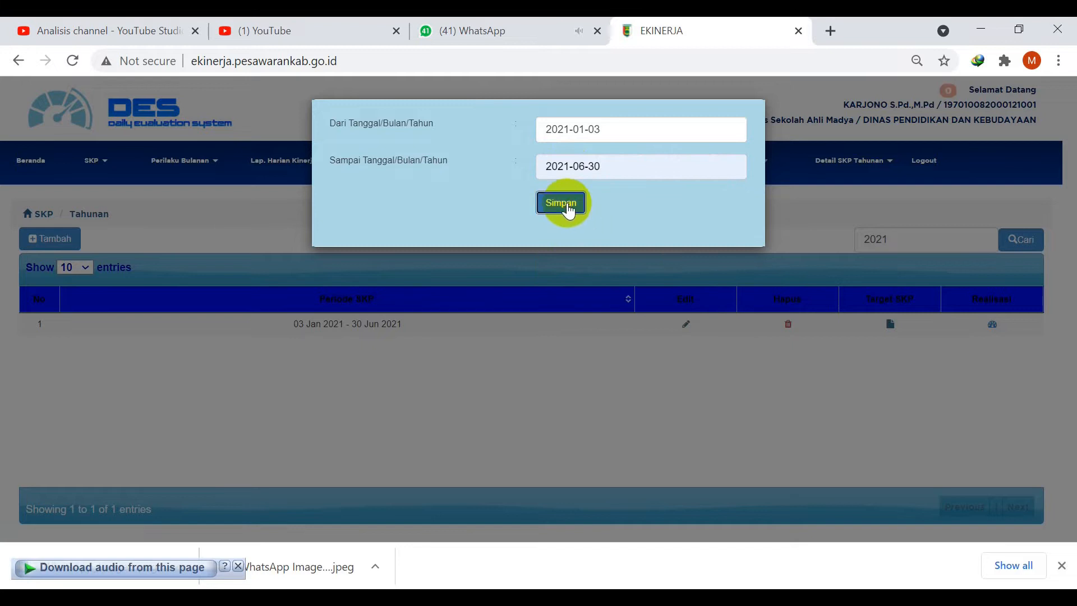
pyautogui.click(685, 155)
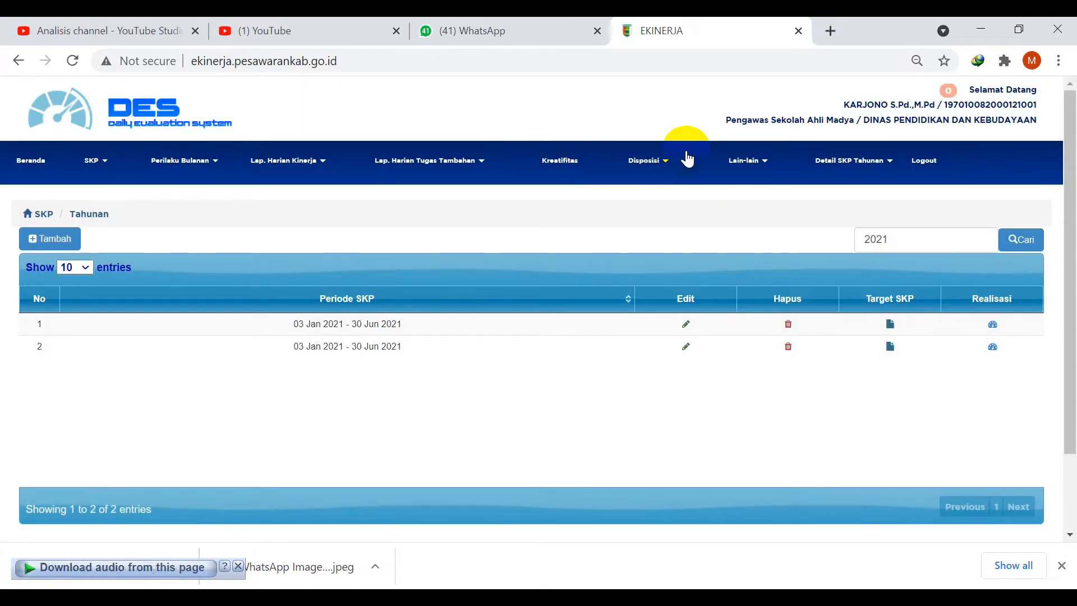
# Delete the duplicate SKP period in the second row of the annual list.
pyautogui.click(788, 349)
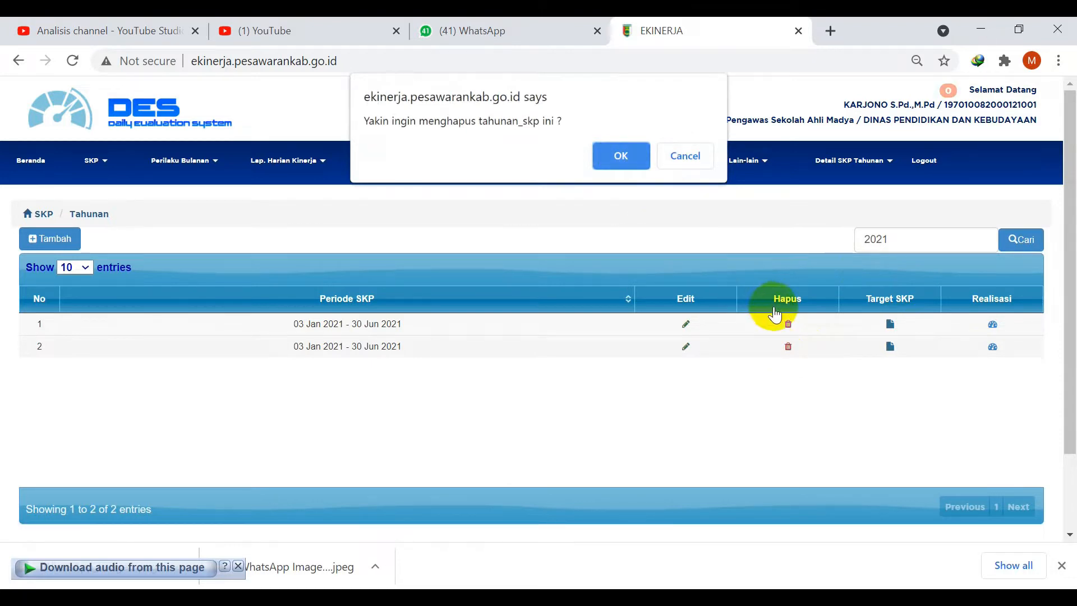
pyautogui.click(620, 157)
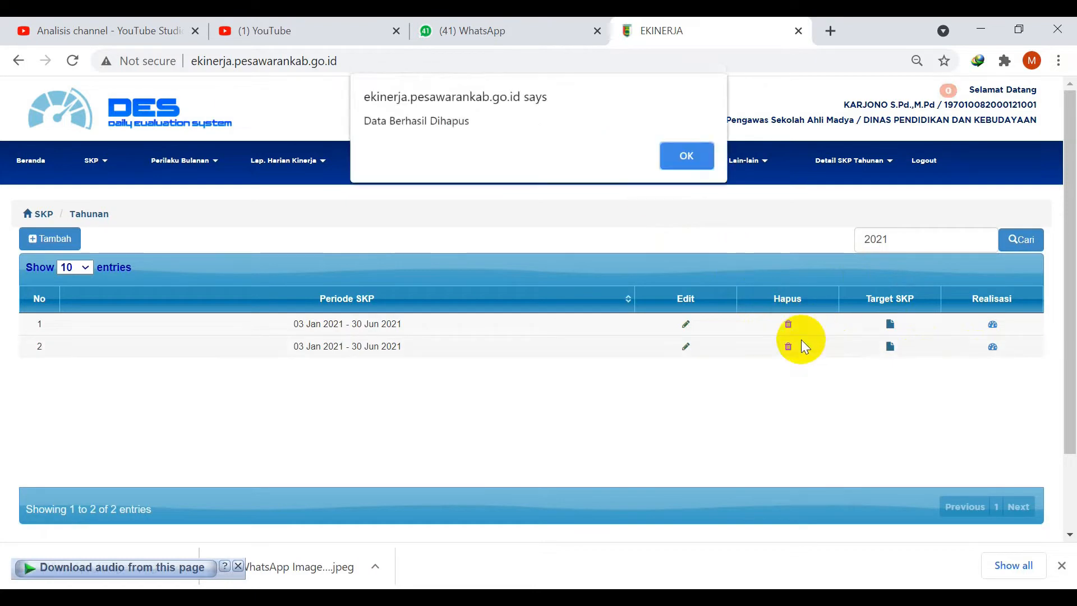
pyautogui.click(687, 149)
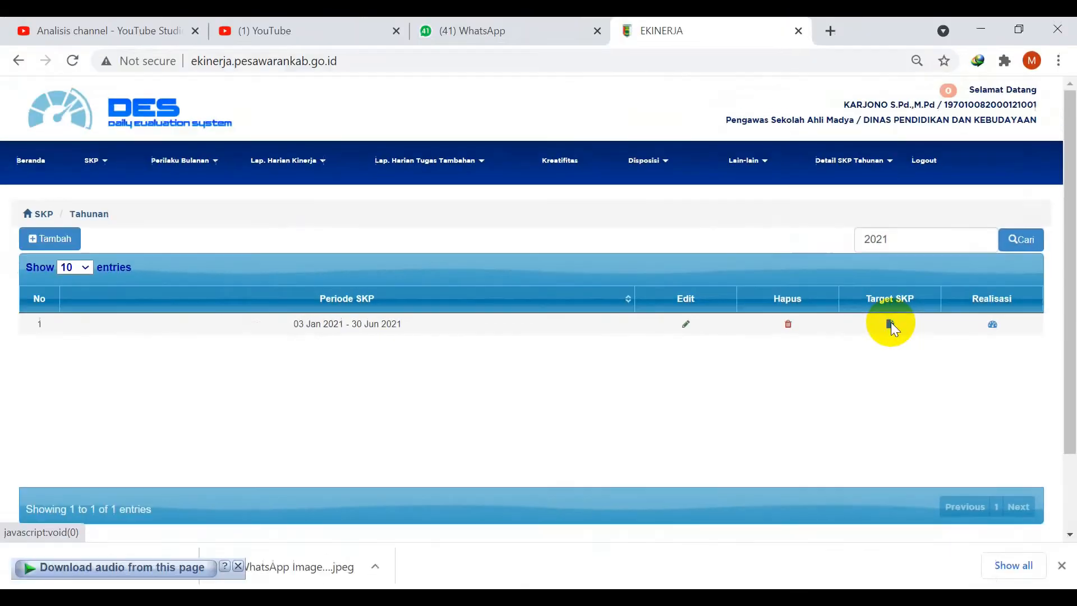
# Open the Target SKP of the 03 Jan 2021 - 30 Jun 2021 period and delete its existing annual activity.
pyautogui.click(703, 291)
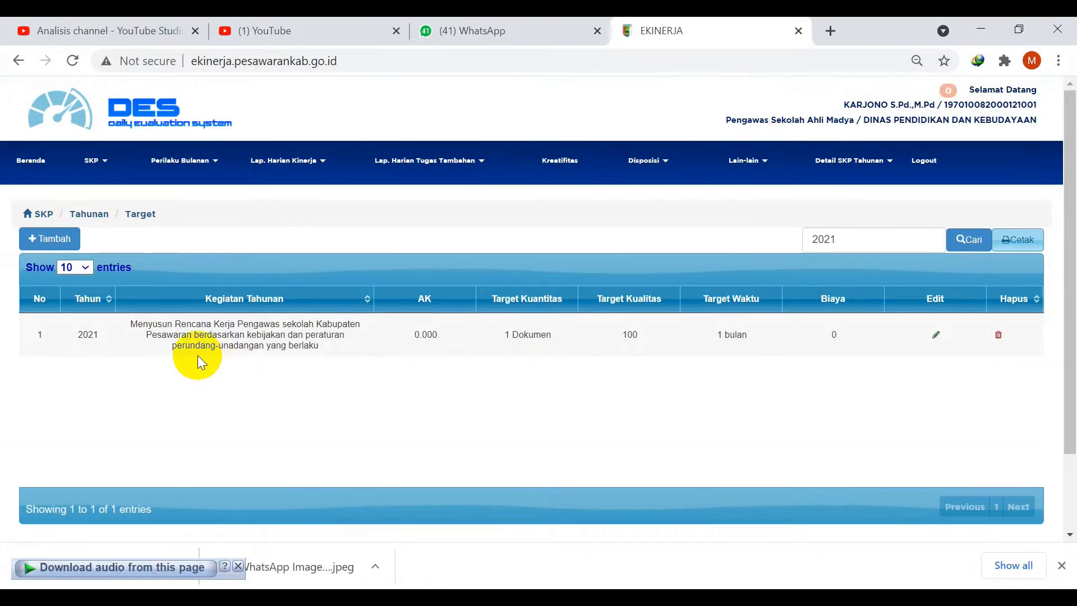
pyautogui.click(999, 337)
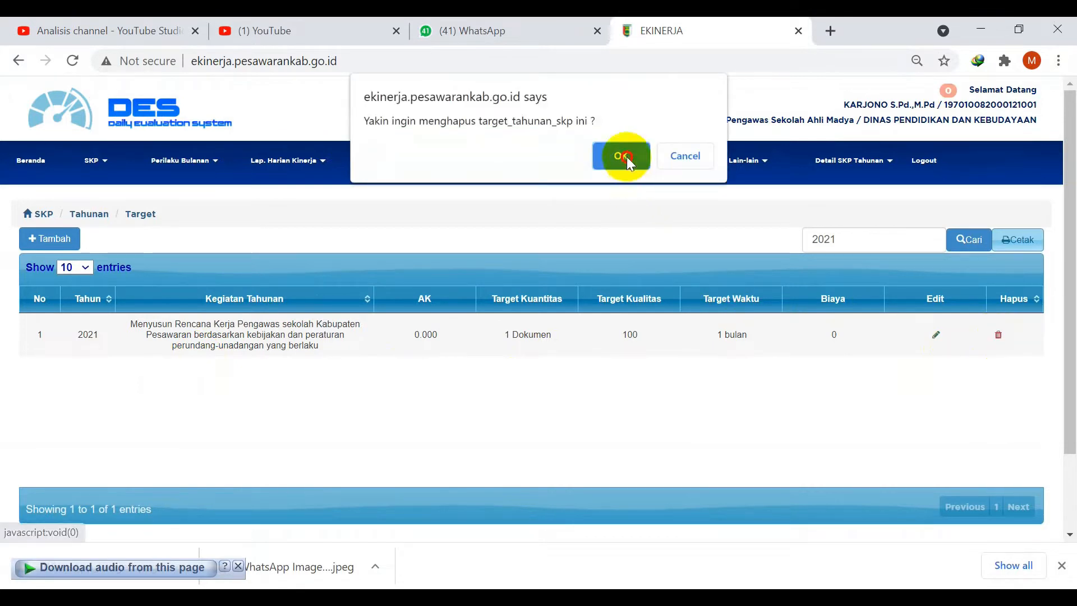
pyautogui.click(625, 154)
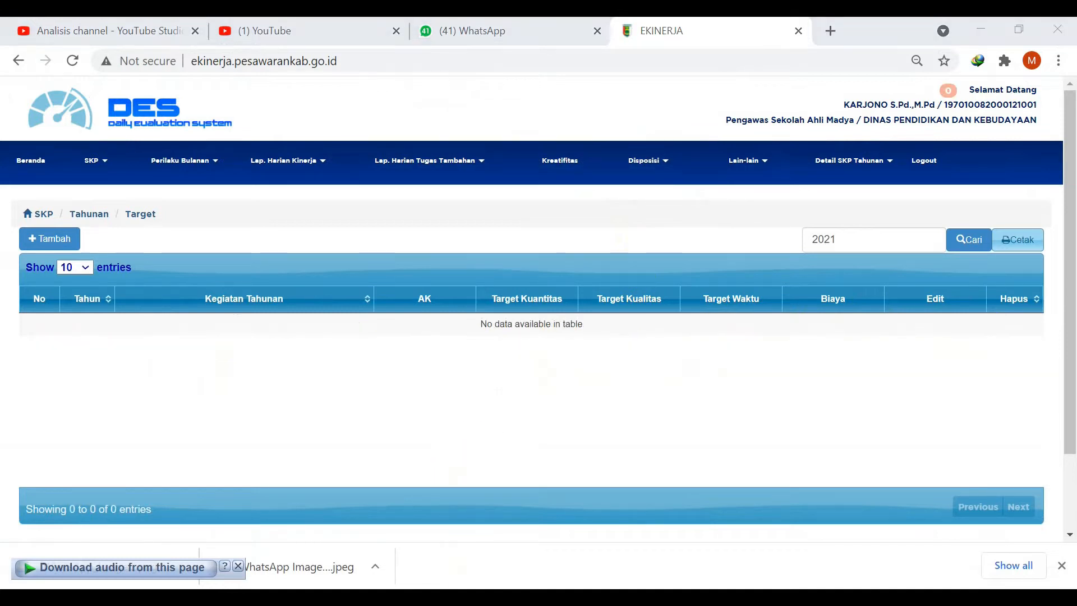
# Switch to the des presentation in PowerPoint and copy the first task under Tugas Non SKP on slide 3.
pyautogui.moveTo(481, 598)
pyautogui.click(648, 547)
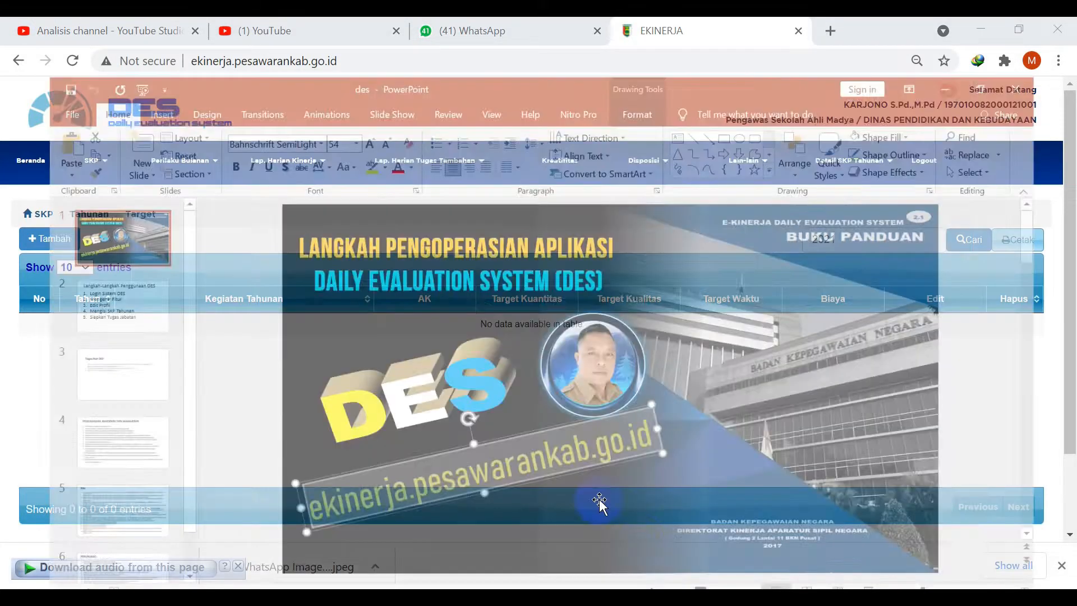
pyautogui.scroll(-3, 521, 422)
pyautogui.scroll(1, 521, 422)
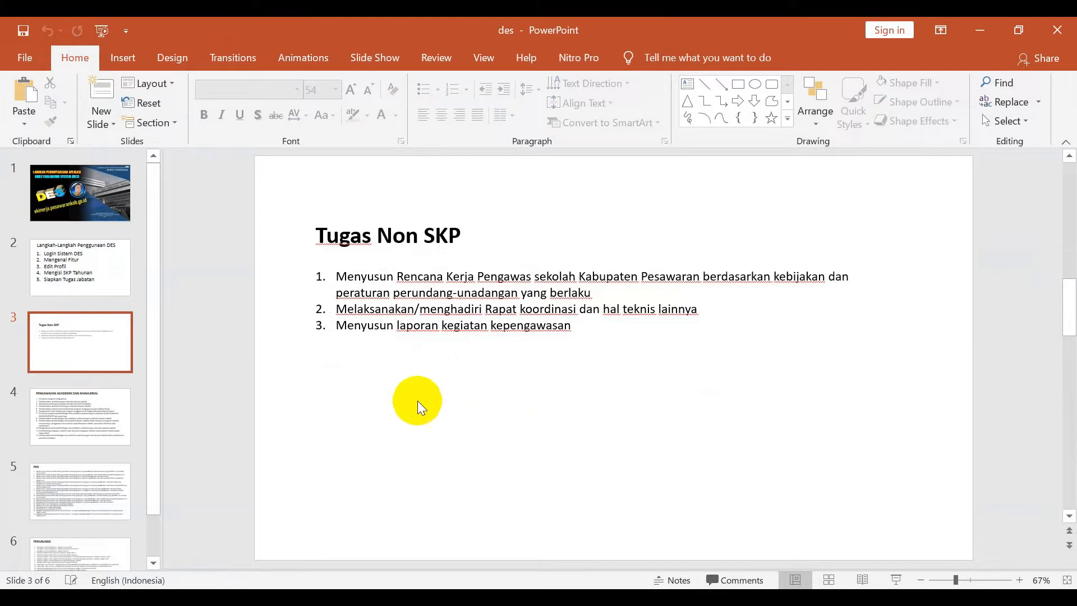
pyautogui.moveTo(336, 277)
pyautogui.mouseDown()
pyautogui.moveTo(541, 279)
pyautogui.moveTo(592, 304)
pyautogui.moveTo(589, 293)
pyautogui.mouseUp()
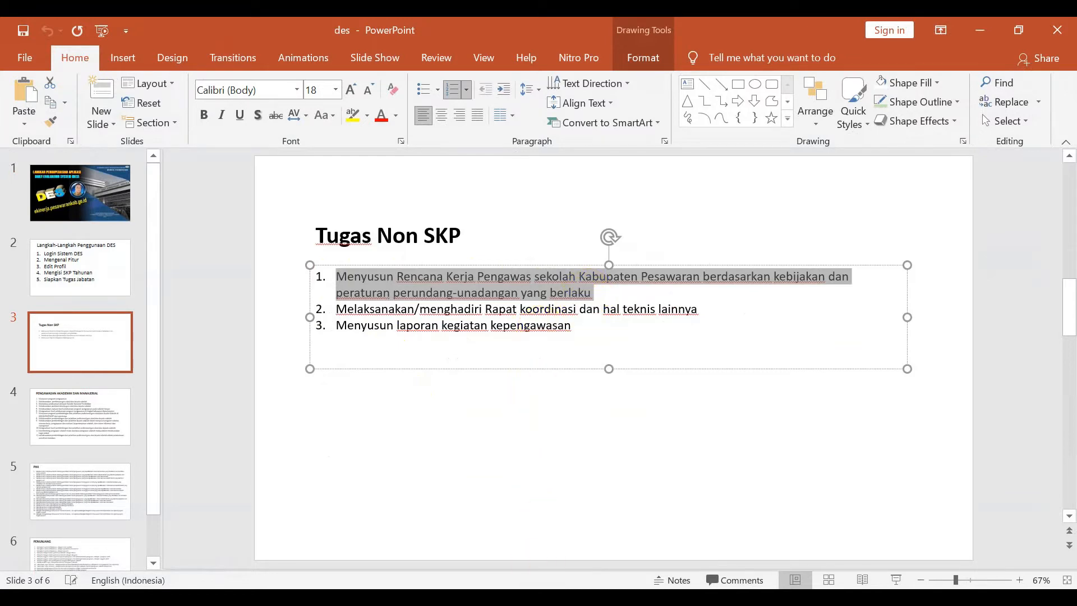
# Return to the EKINERJA page in the browser, start a new annual target and paste the copied task as its Kegiatan Tahunan.
pyautogui.click(510, 600)
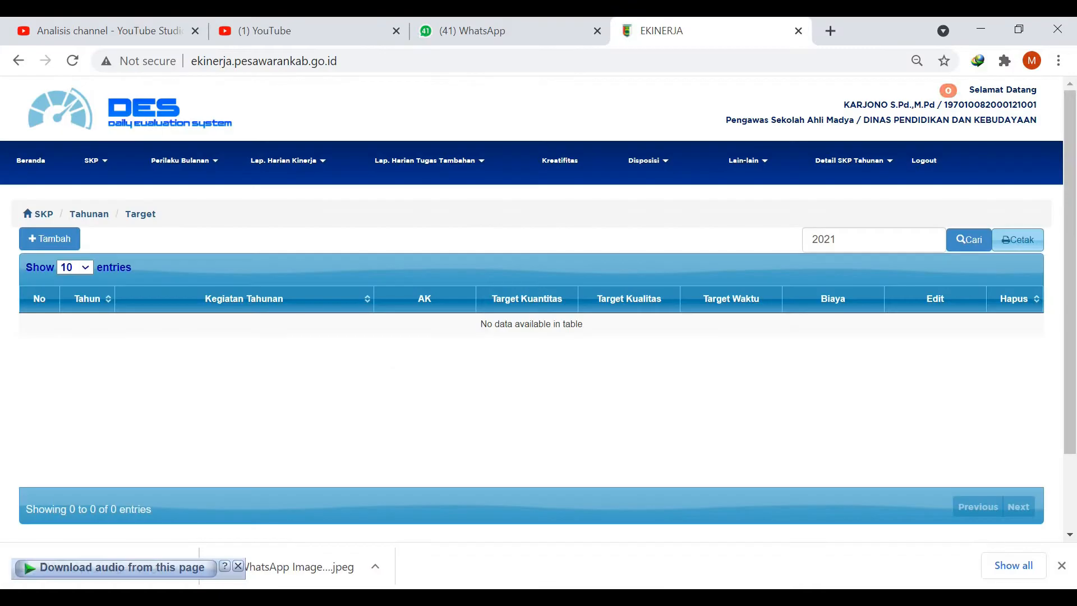
pyautogui.click(55, 241)
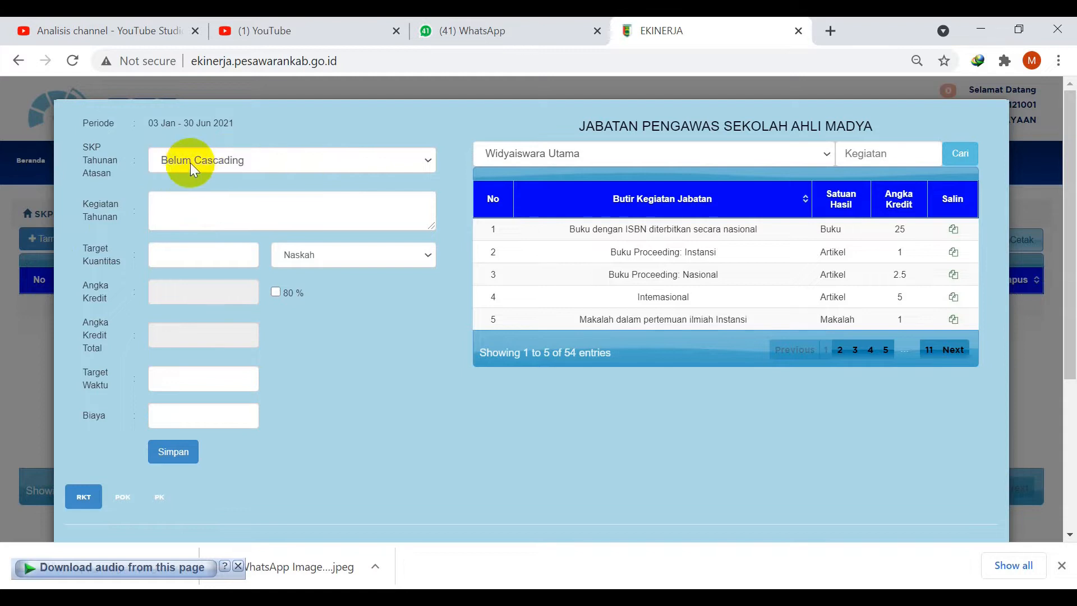
pyautogui.click(229, 204)
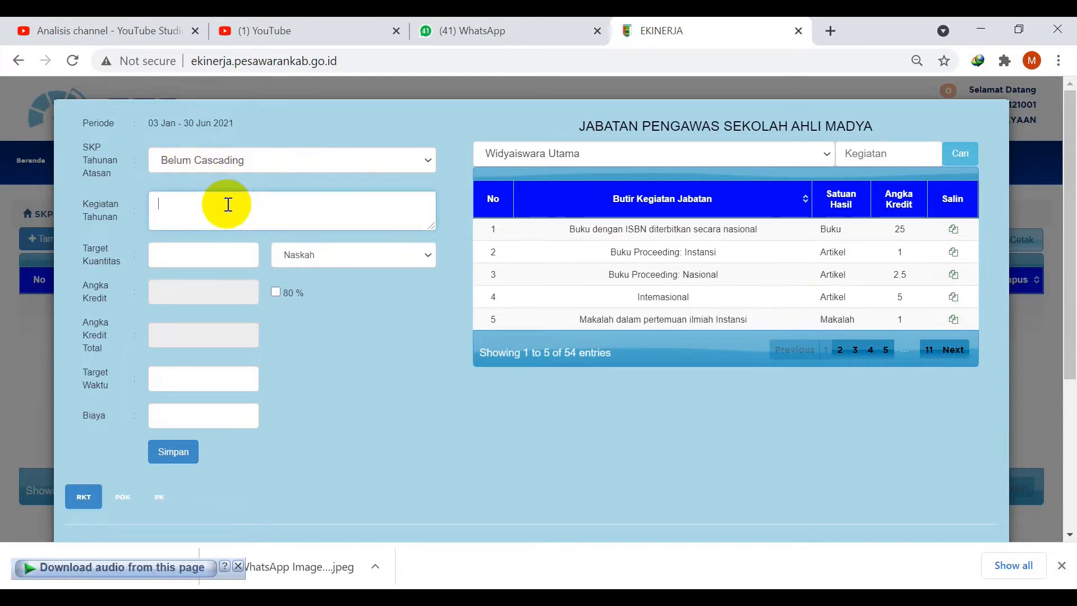
pyautogui.hotkey('ctrl', 'v')
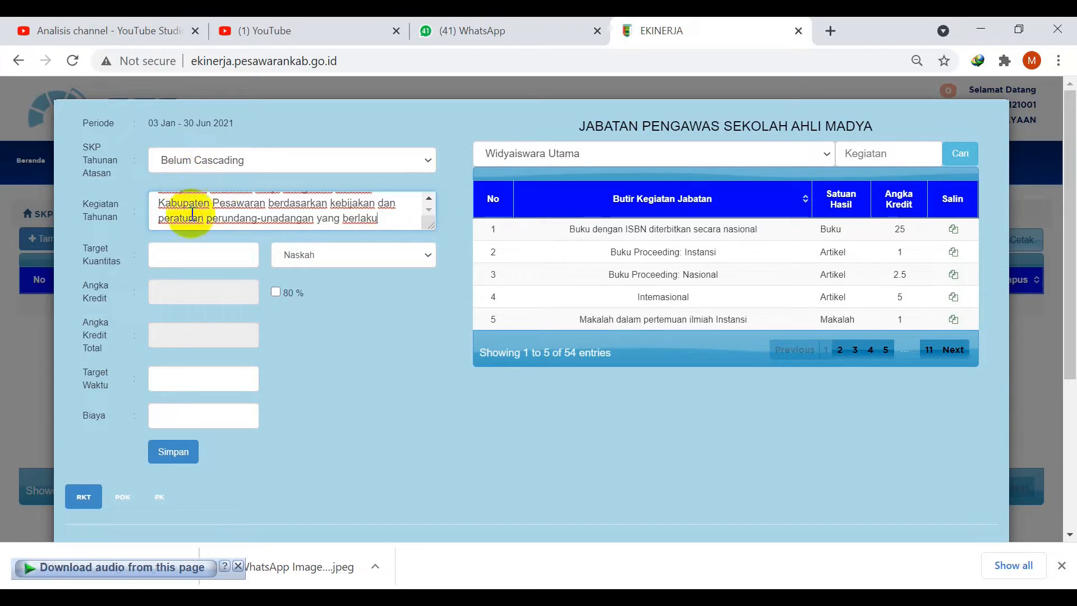
# Set the Target Kuantitas of the new annual activity to 1 with Laporan as its unit.
pyautogui.click(219, 252)
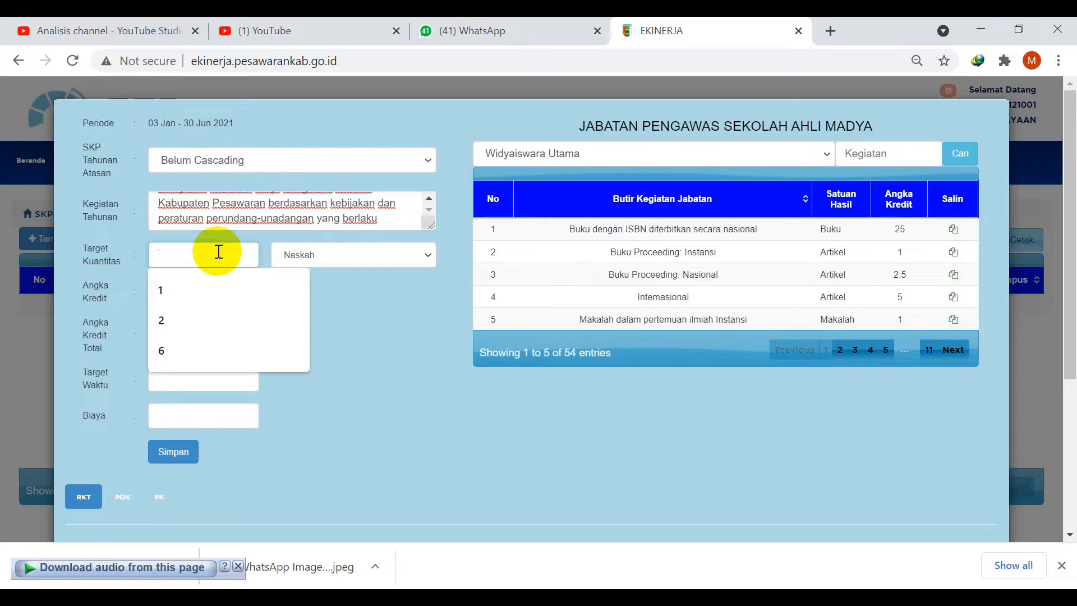
pyautogui.click(194, 285)
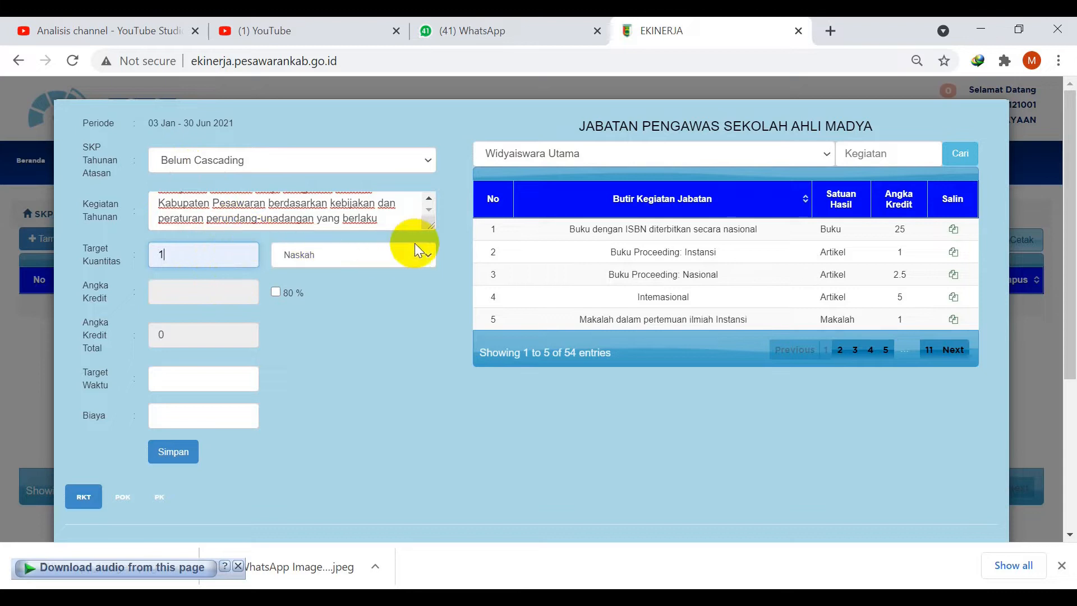
pyautogui.click(428, 256)
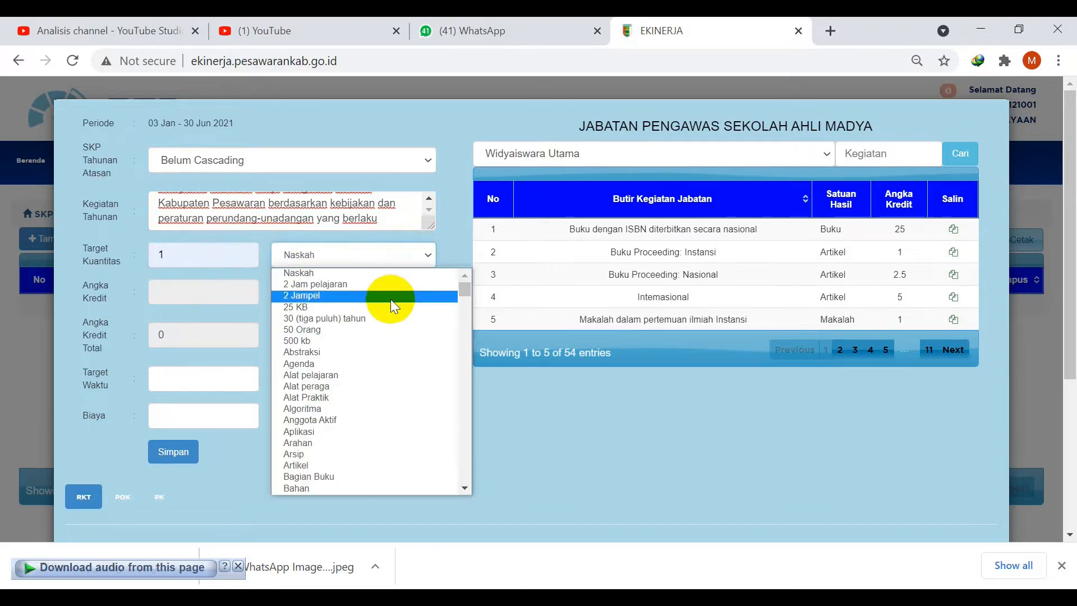
pyautogui.scroll(-15, 366, 344)
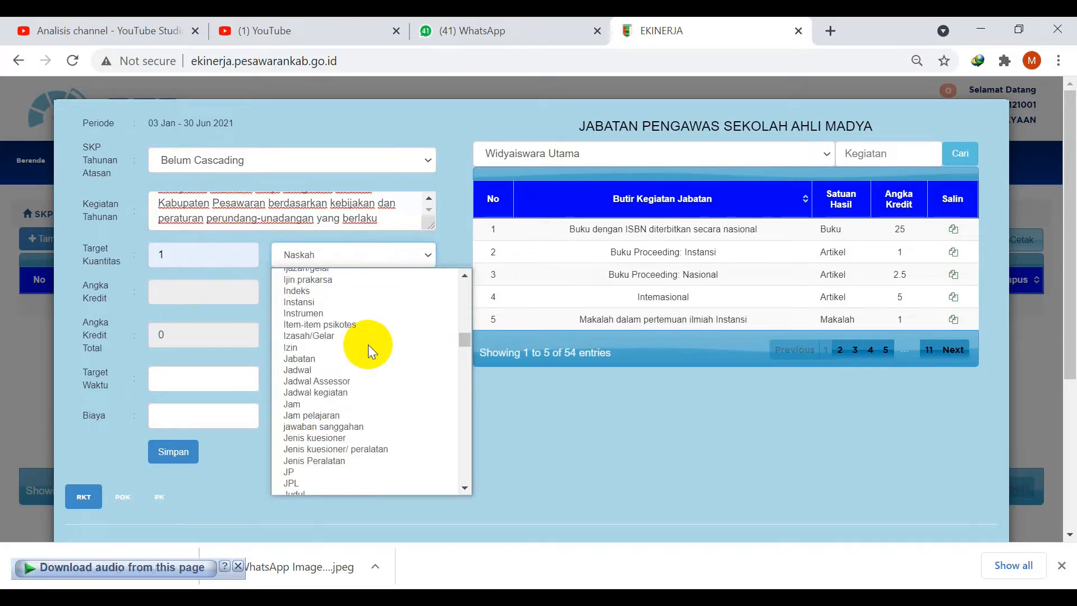
pyautogui.scroll(-8, 368, 345)
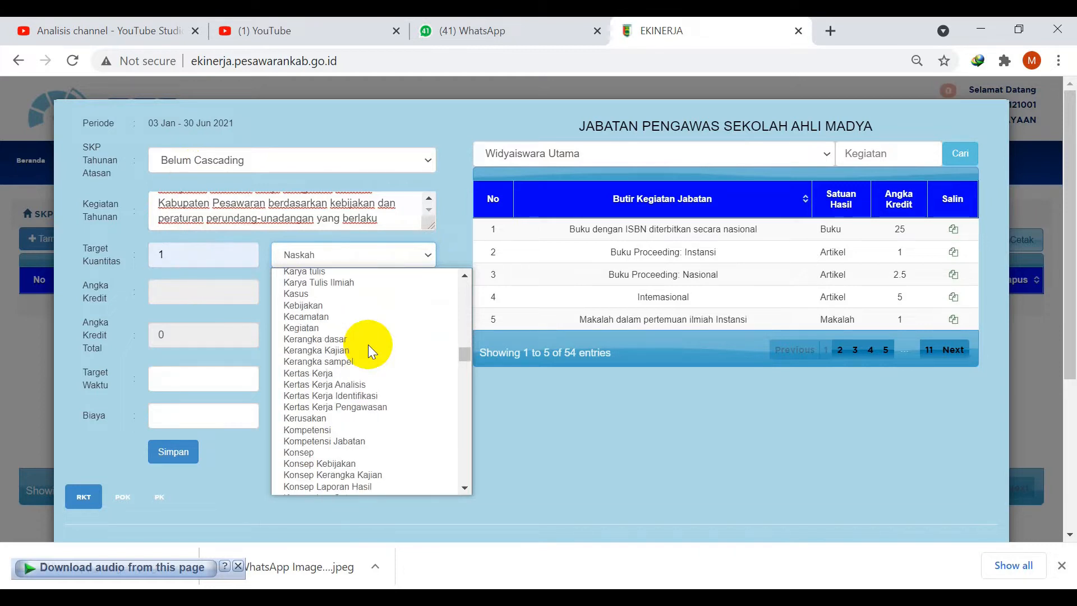
pyautogui.scroll(-10, 328, 345)
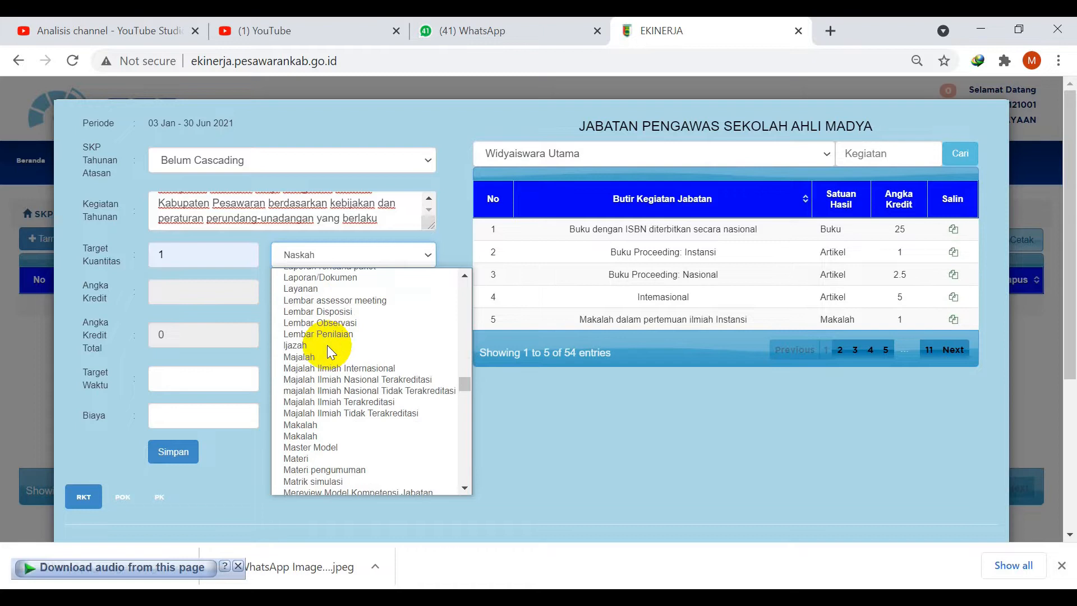
pyautogui.scroll(3, 329, 346)
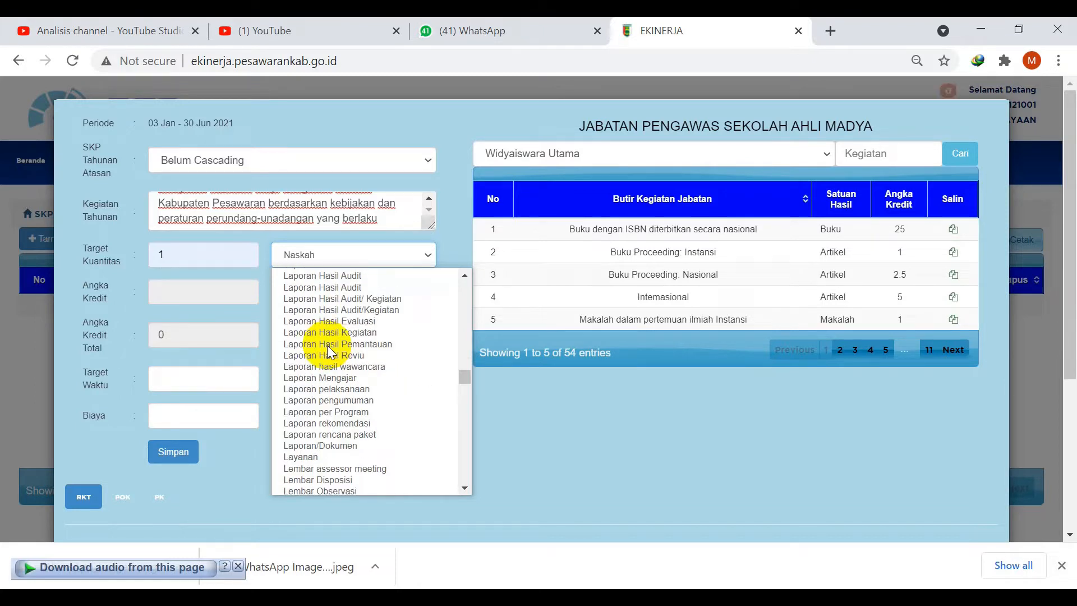
pyautogui.scroll(3, 331, 353)
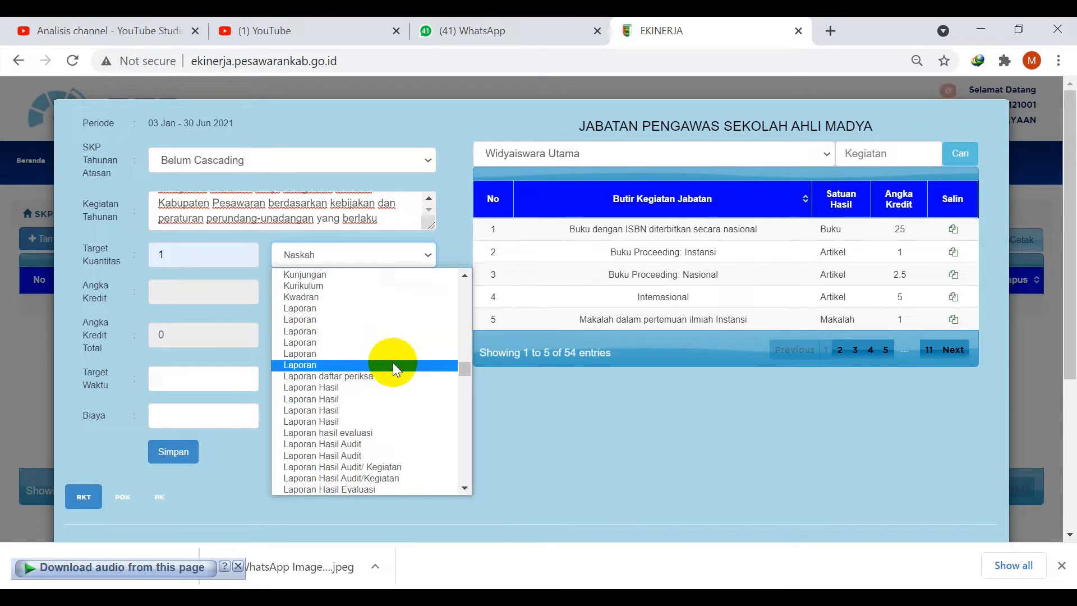
pyautogui.click(356, 308)
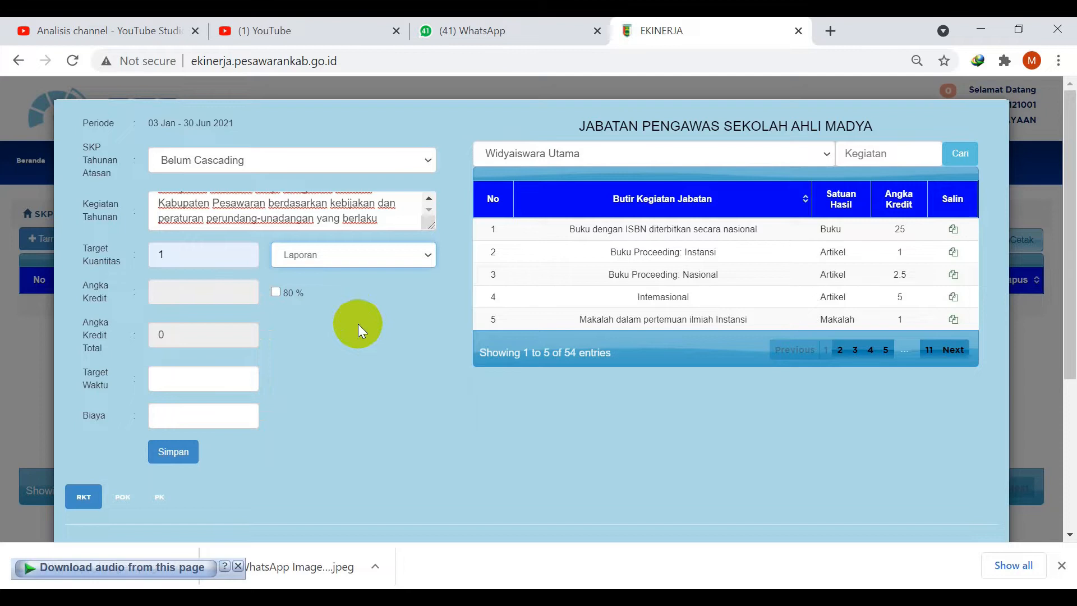
# Set the Target Waktu of the work plan activity to 1 and save the annual target.
pyautogui.click(191, 379)
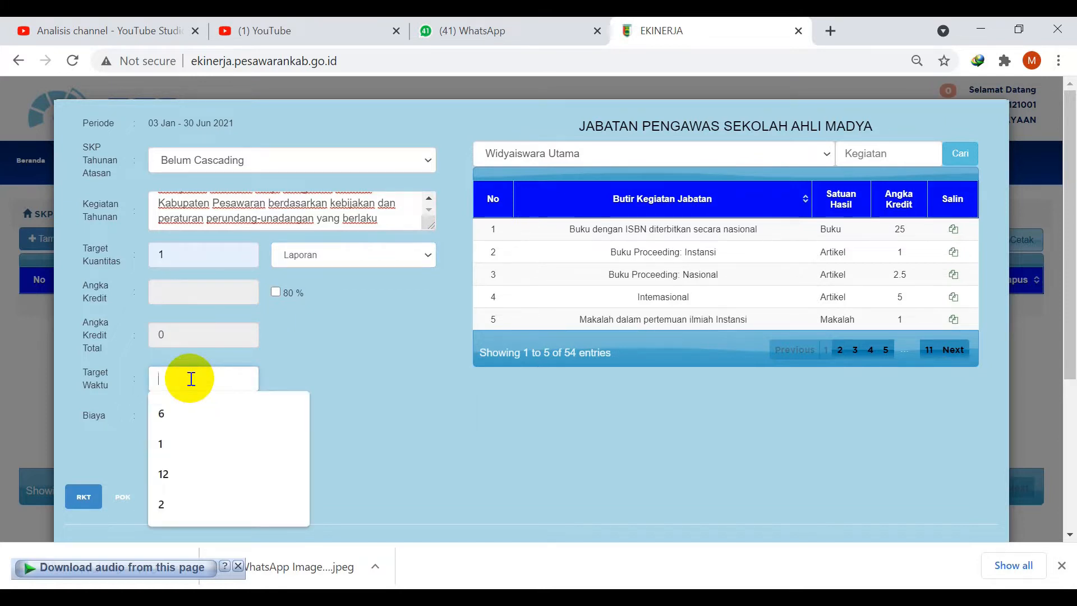
pyautogui.write('1')
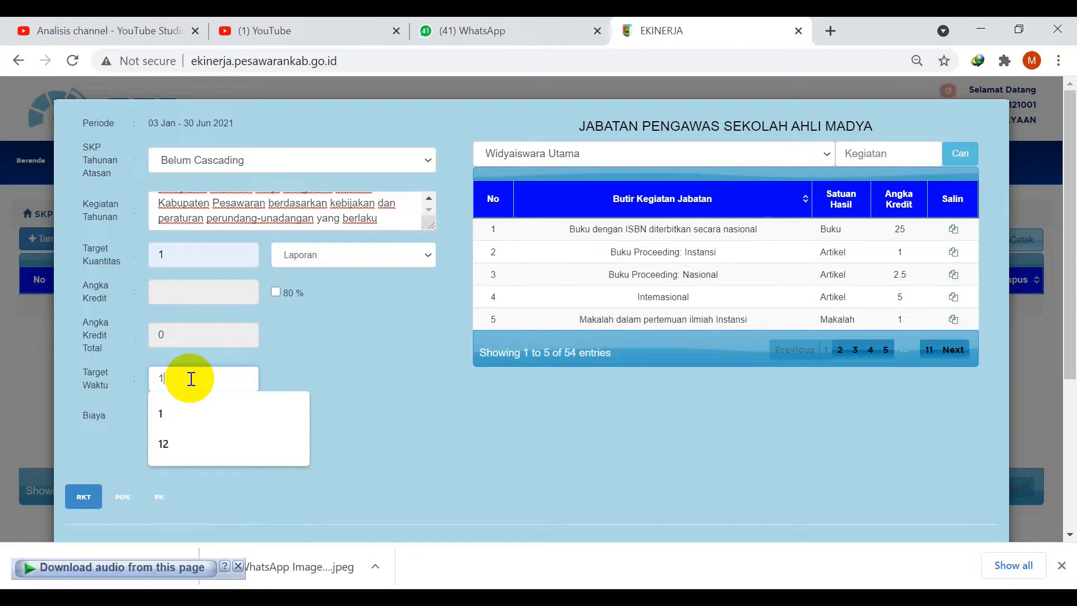
pyautogui.click(379, 355)
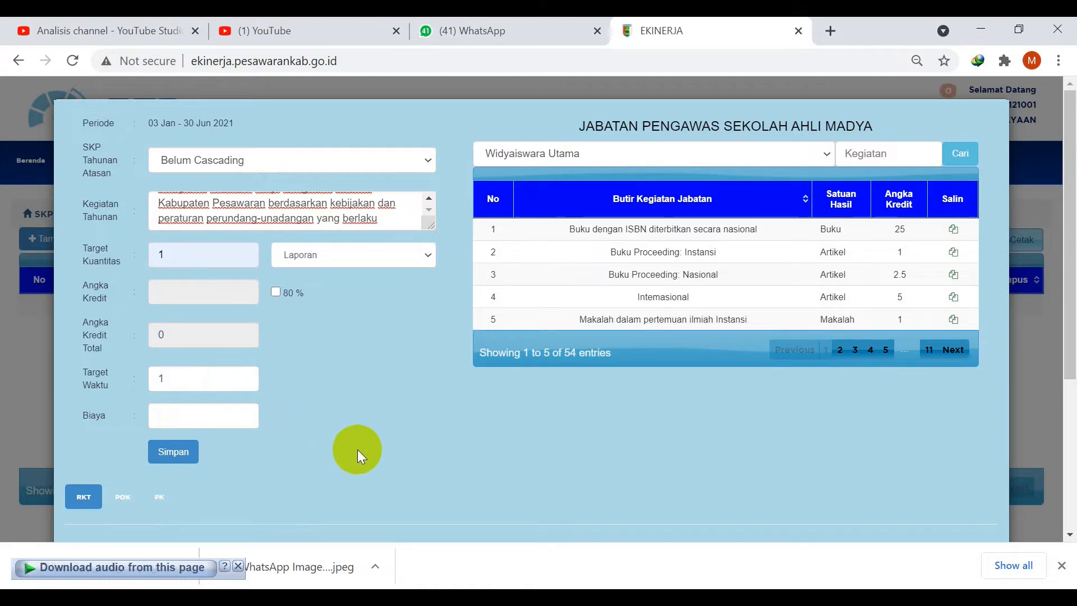
pyautogui.click(174, 457)
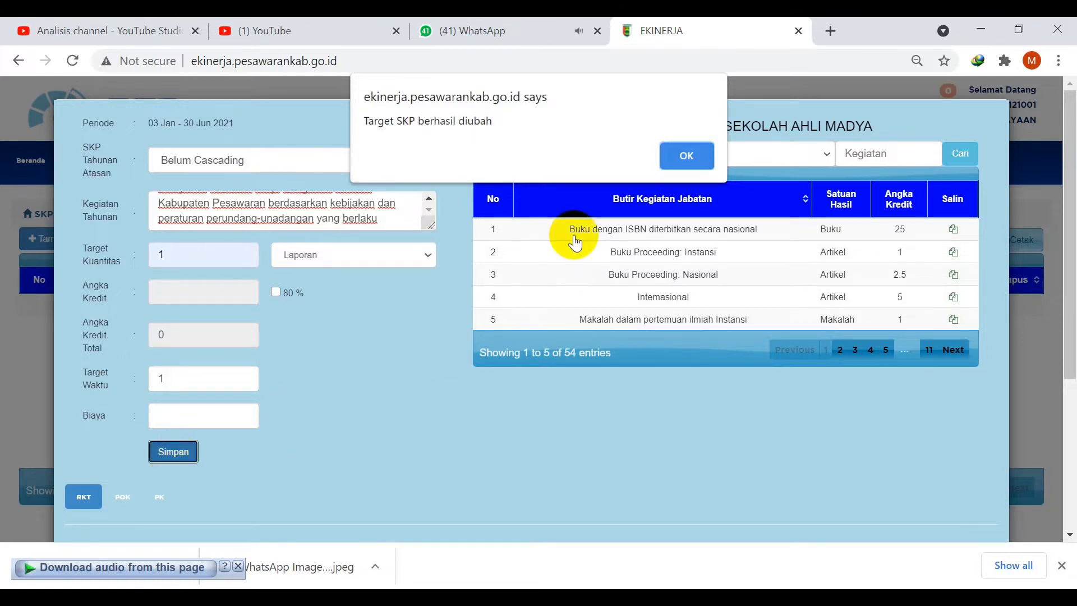
pyautogui.click(684, 156)
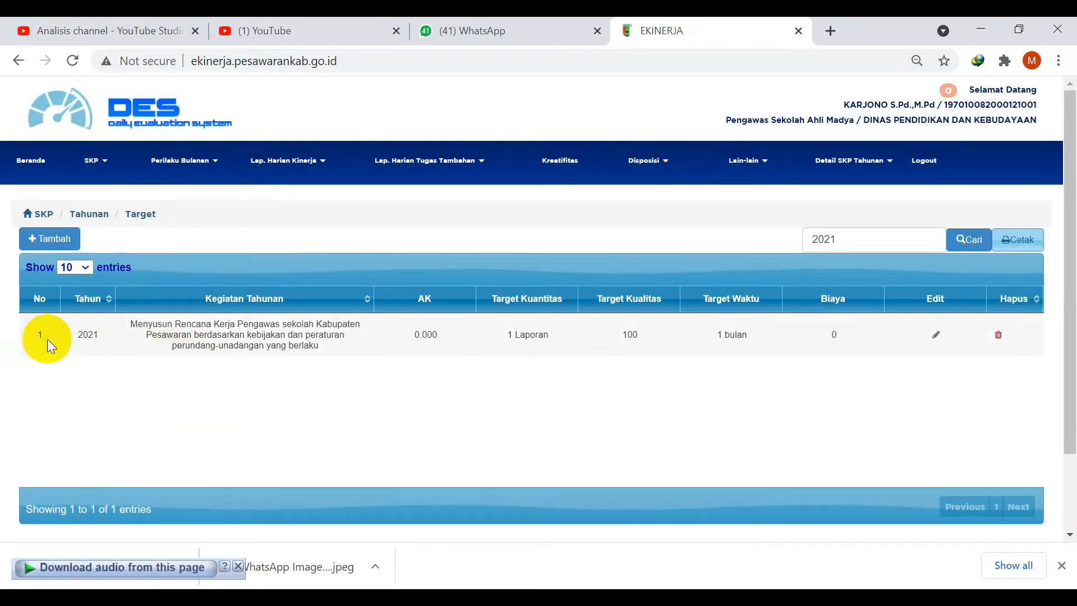
# Start another annual target, switch to the des presentation in PowerPoint and copy the second task under Tugas Non SKP on slide 3.
pyautogui.click(54, 239)
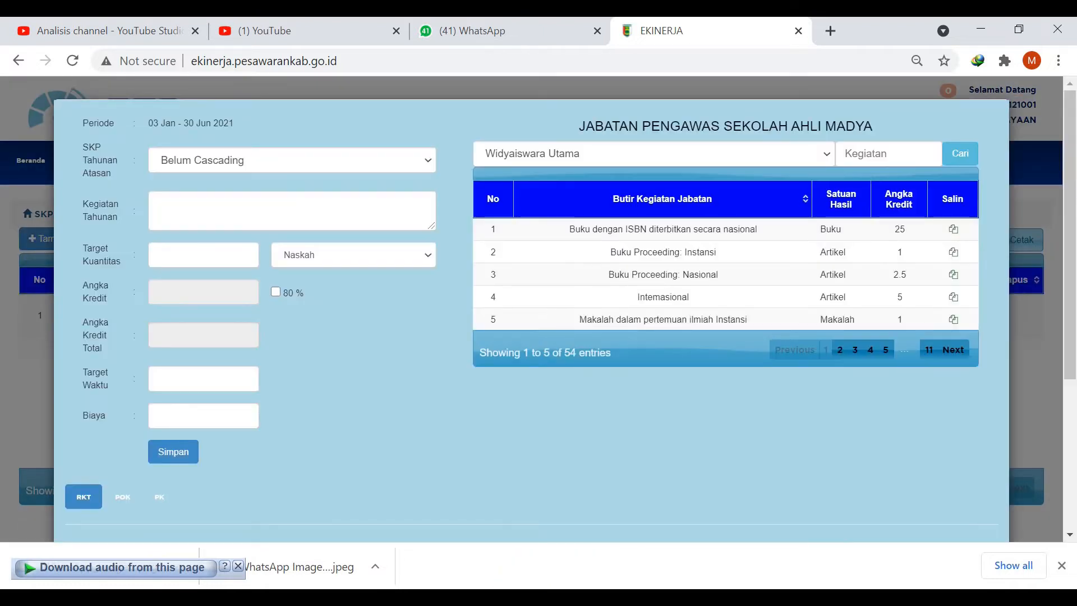
pyautogui.moveTo(481, 595)
pyautogui.click(608, 584)
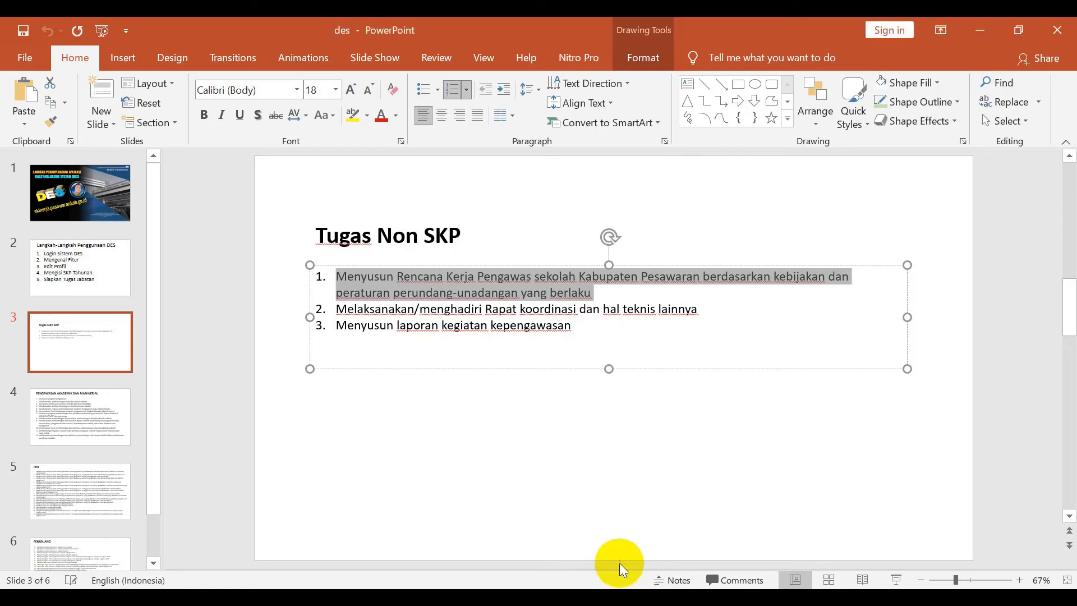
pyautogui.moveTo(336, 309); pyautogui.dragTo(701, 303)
pyautogui.hotkey('ctrl', 'c')
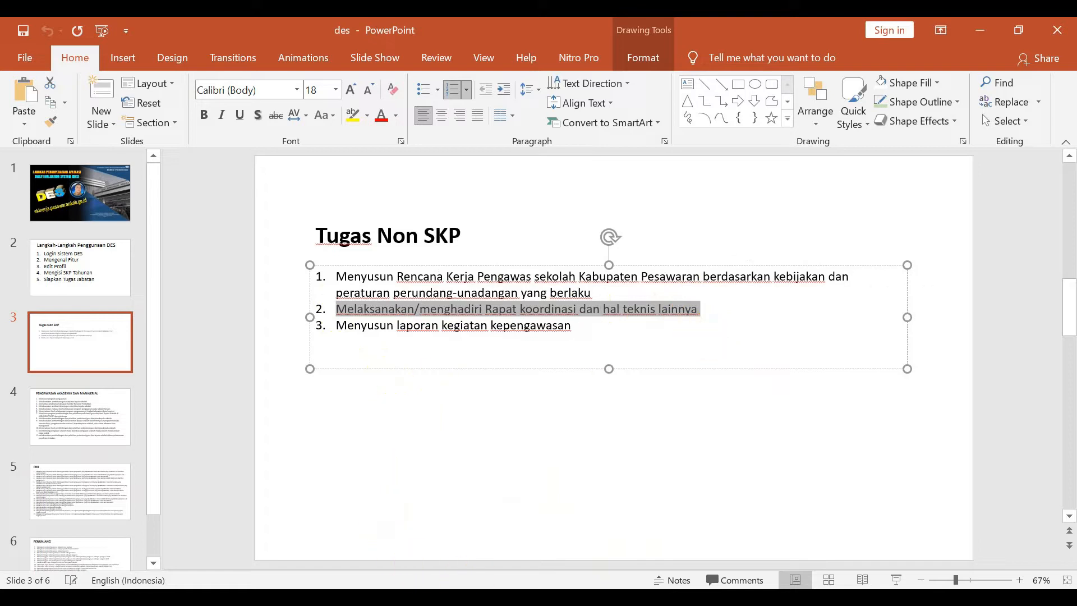
# Return to the EKINERJA page in the browser and paste the copied task as Kegiatan Tahunan, without the trailing line break.
pyautogui.hotkey('alt', 'Tab')
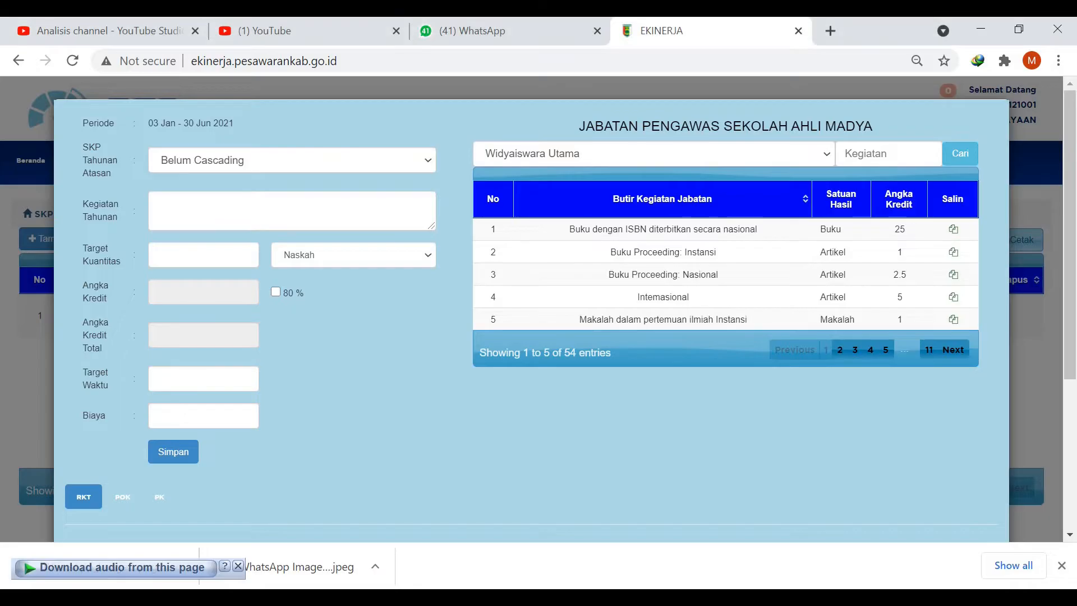
pyautogui.click(211, 207)
pyautogui.hotkey('ctrl', 'v')
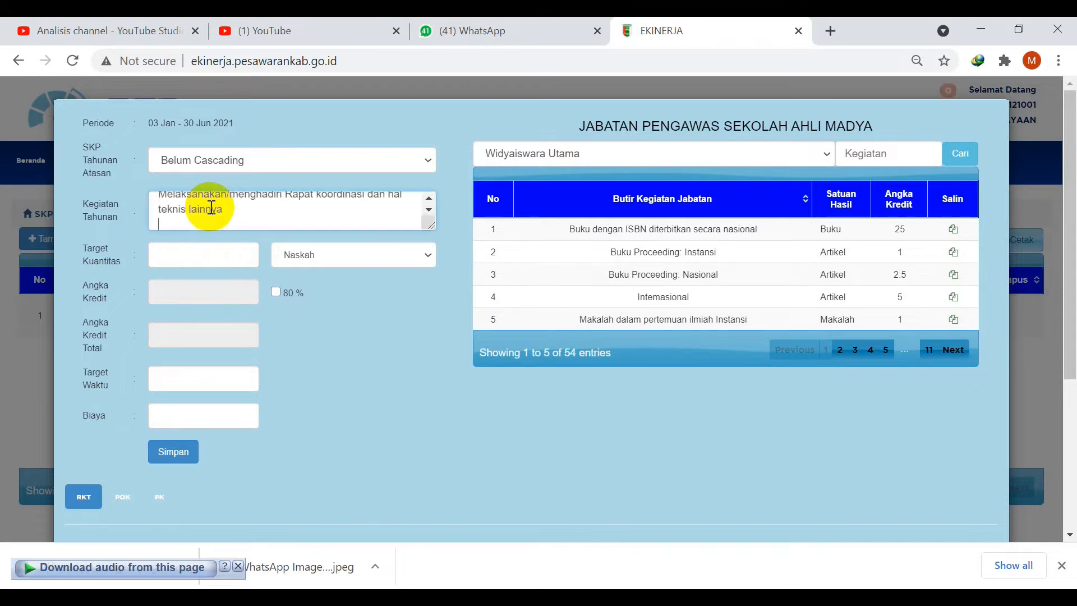
pyautogui.press('BackSpace')
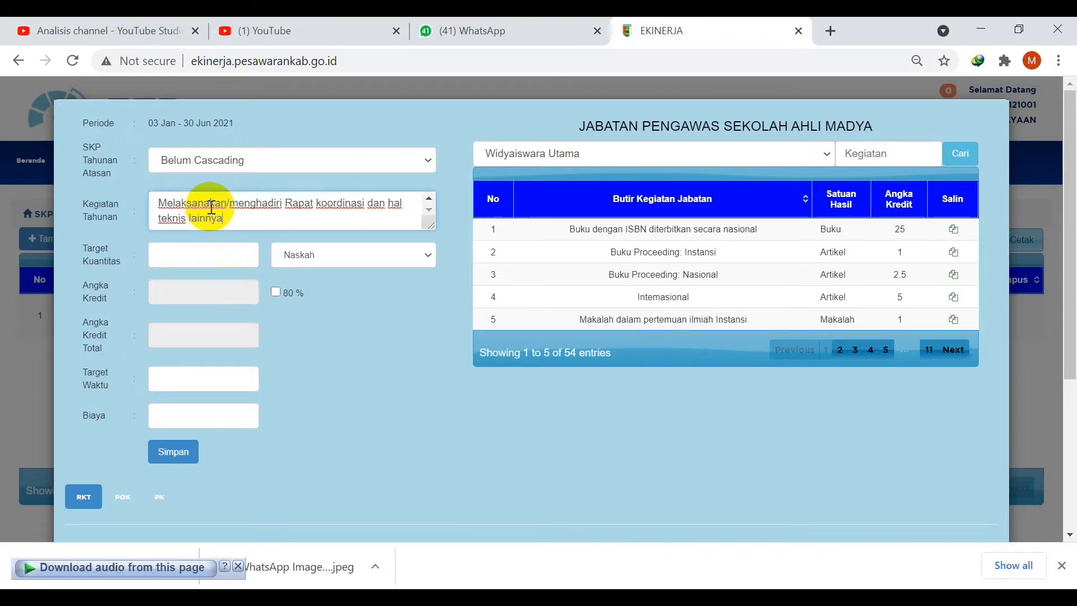
# Set the Target Kuantitas of the Rapat koordinasi activity to 1 and choose Laporan as the unit.
pyautogui.click(202, 249)
pyautogui.write('1')
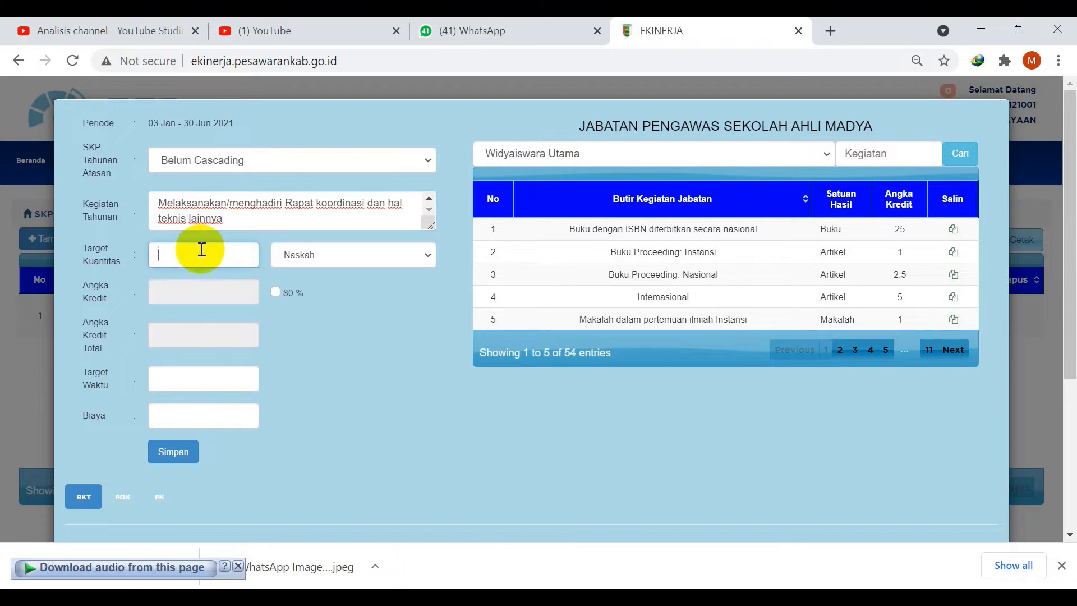
pyautogui.click(329, 256)
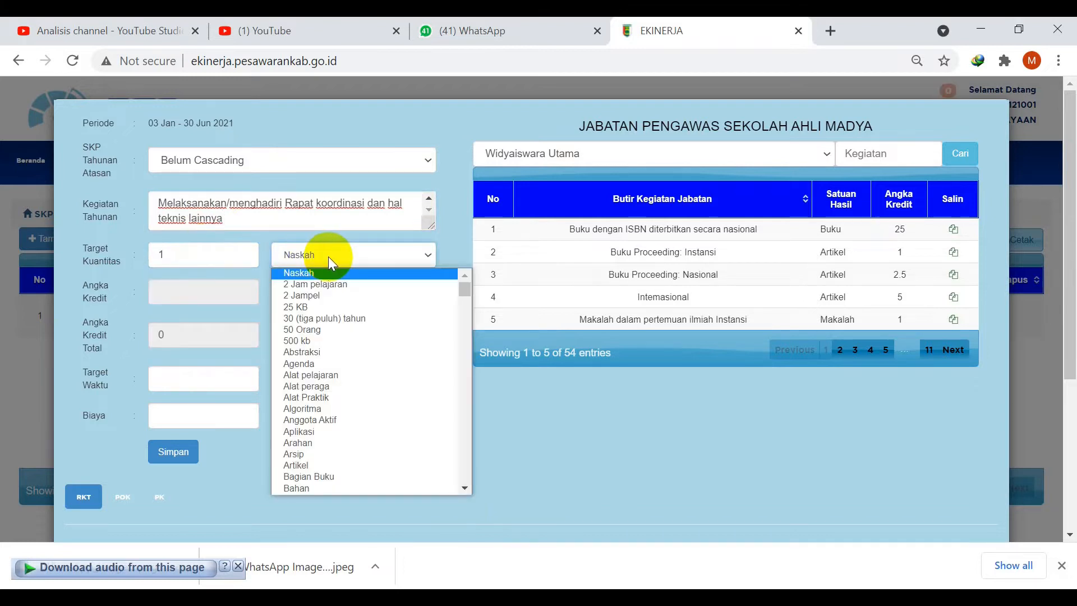
pyautogui.scroll(-15, 329, 373)
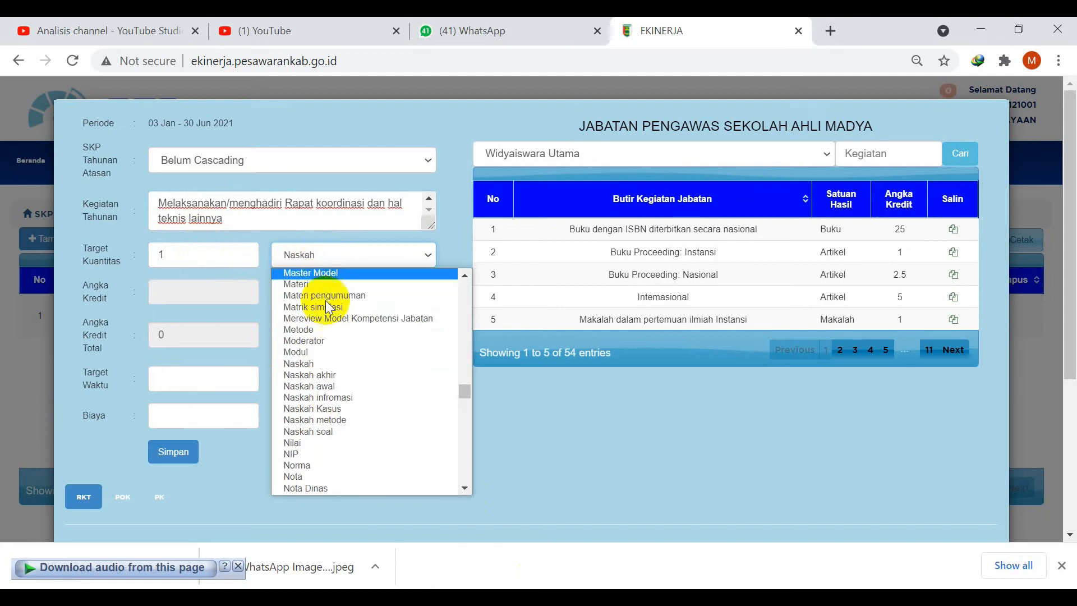
pyautogui.scroll(-5, 321, 398)
pyautogui.scroll(8, 321, 392)
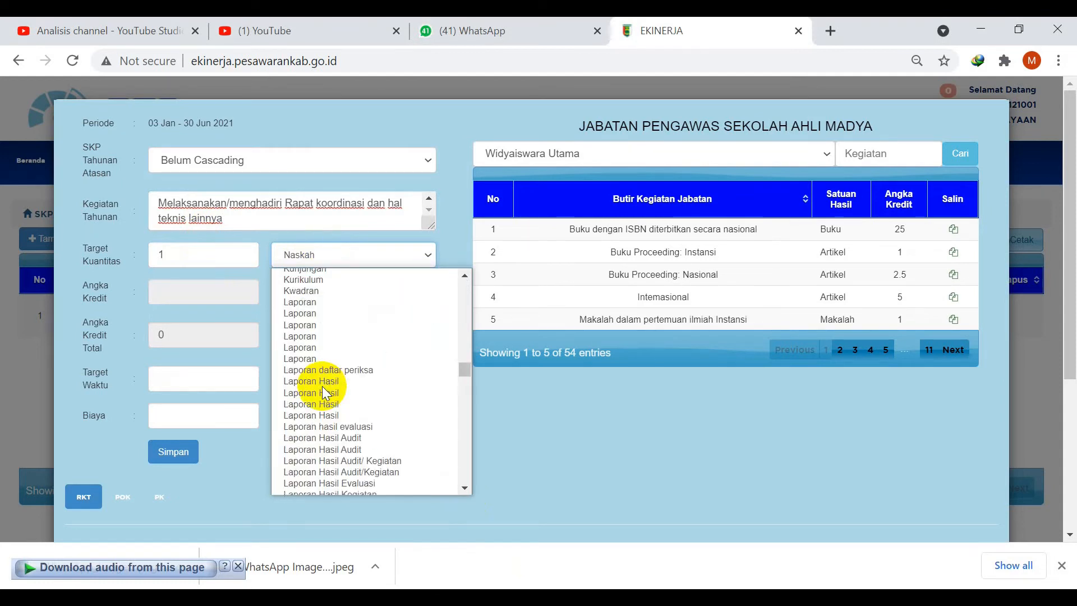
pyautogui.click(310, 303)
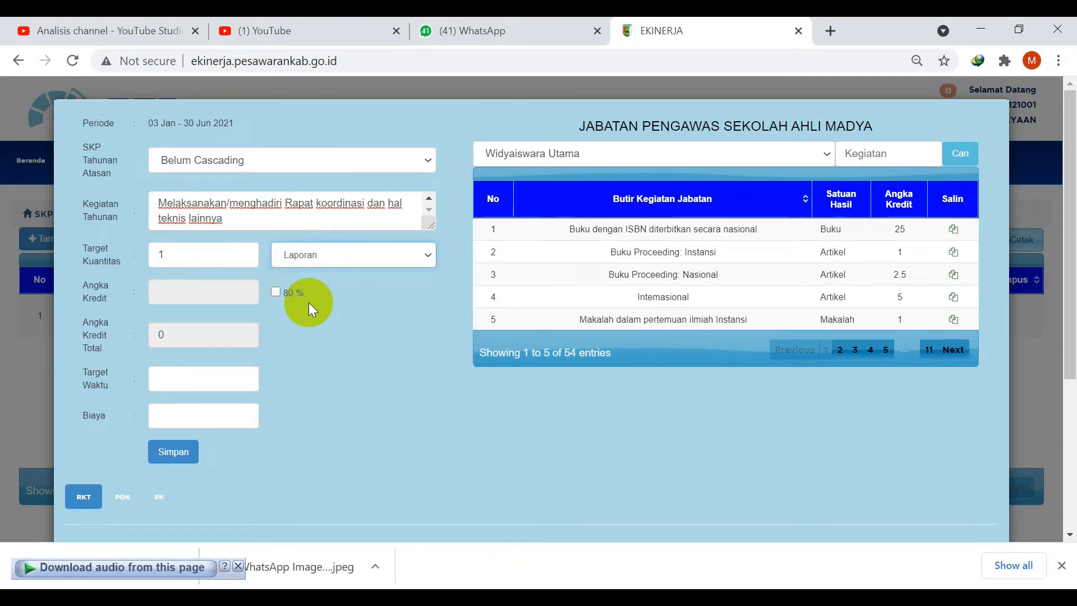
# Set the Target Waktu of the Rapat koordinasi activity to 6 and save the annual target.
pyautogui.click(187, 380)
pyautogui.click(187, 380)
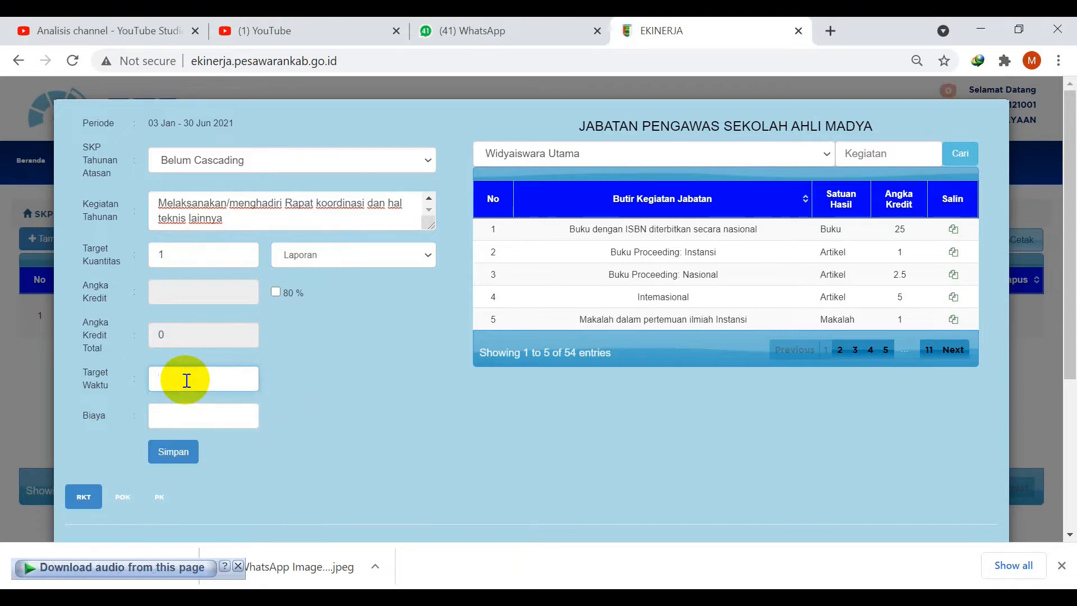
pyautogui.click(177, 456)
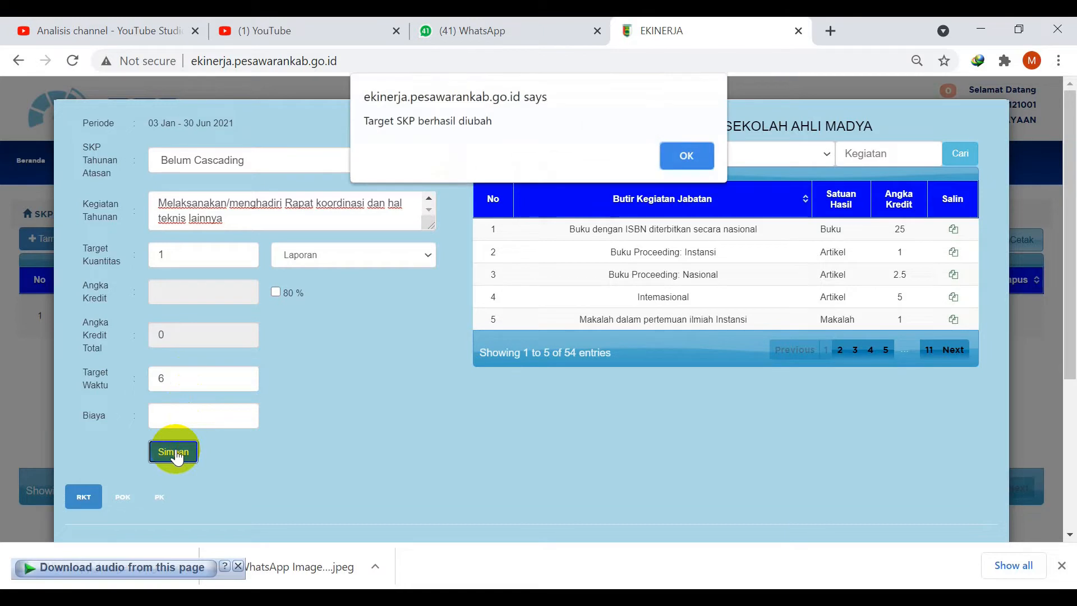
pyautogui.click(699, 151)
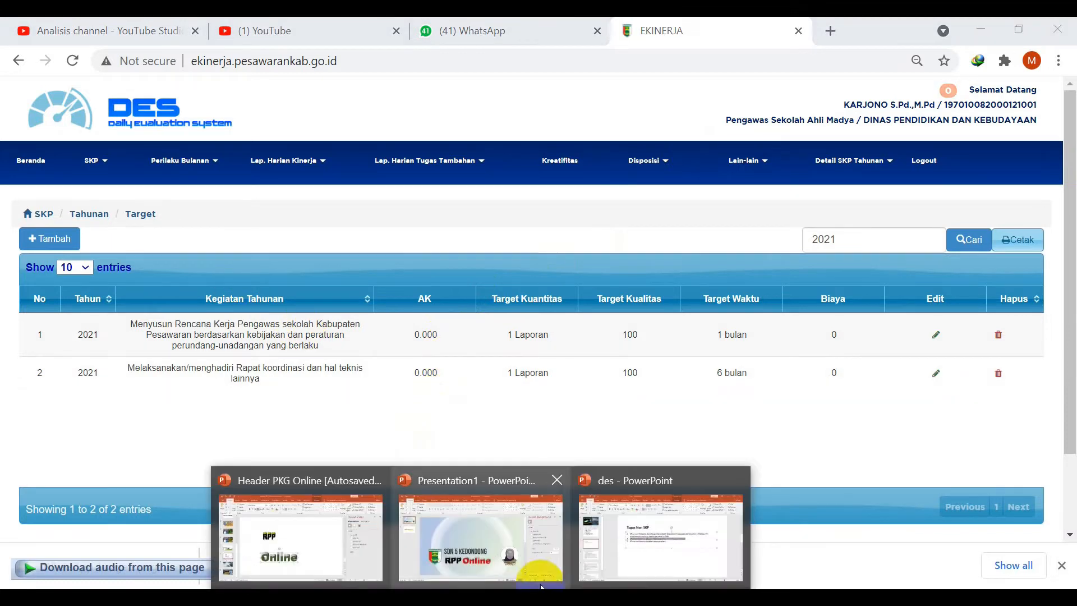
# Switch to the des presentation in PowerPoint and select the third task under Tugas Non SKP, Menyusun laporan kegiatan kepengawasan.
pyautogui.click(654, 554)
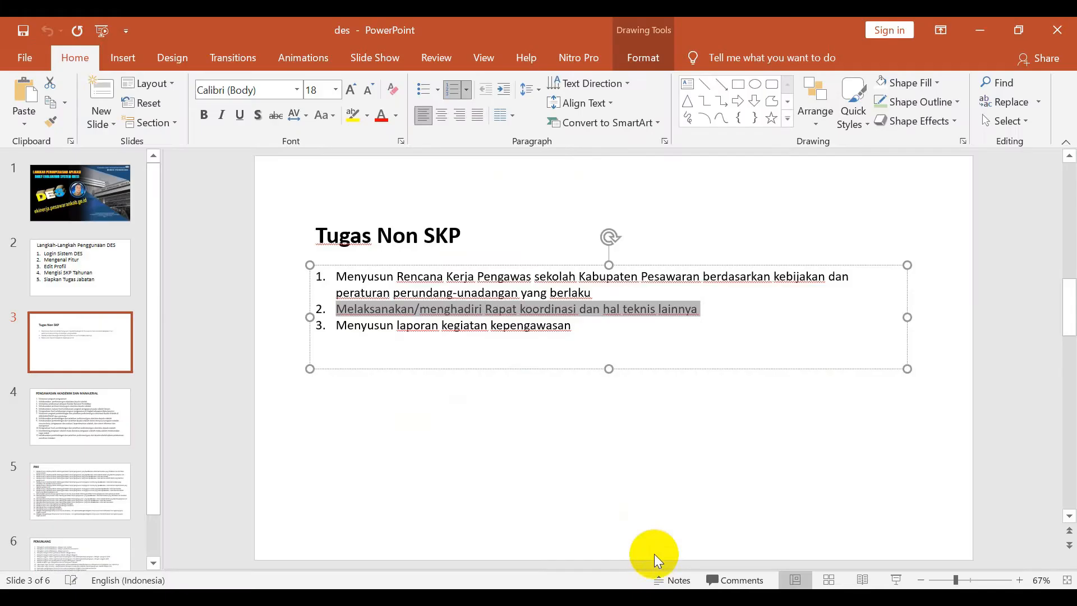
pyautogui.click(339, 325)
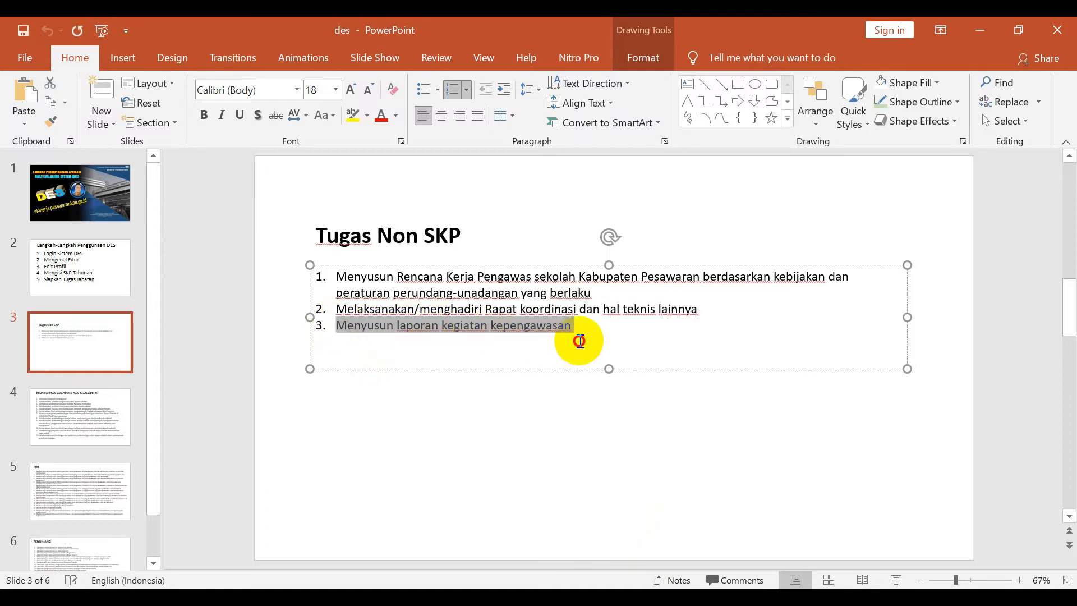
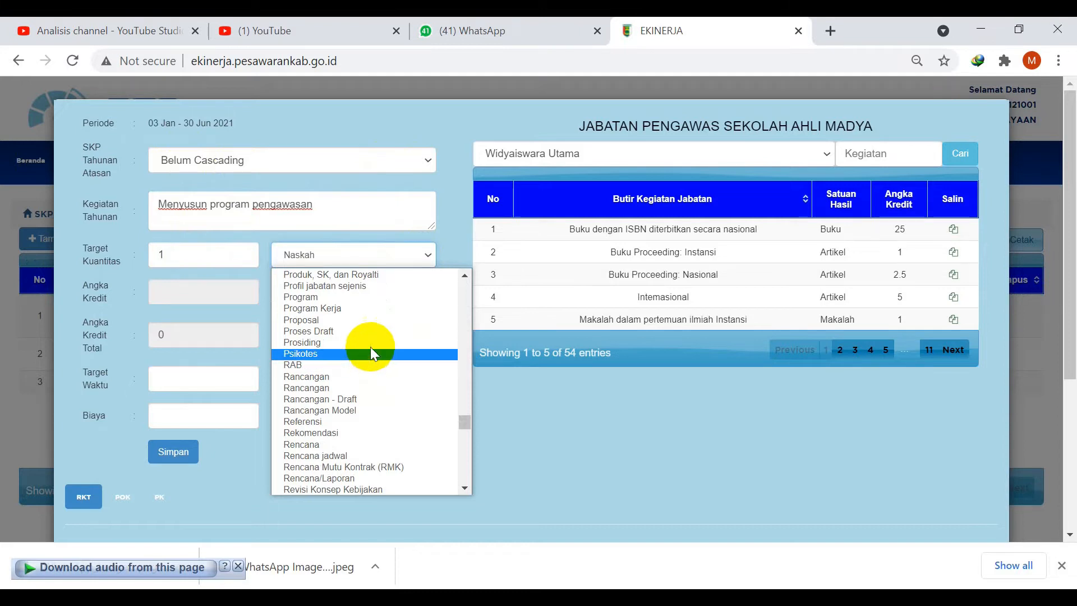
# Choose Program Kerja as the quantity unit for Menyusun program pengawasan, set its Target Waktu to 1 and save the target.
pyautogui.click(333, 308)
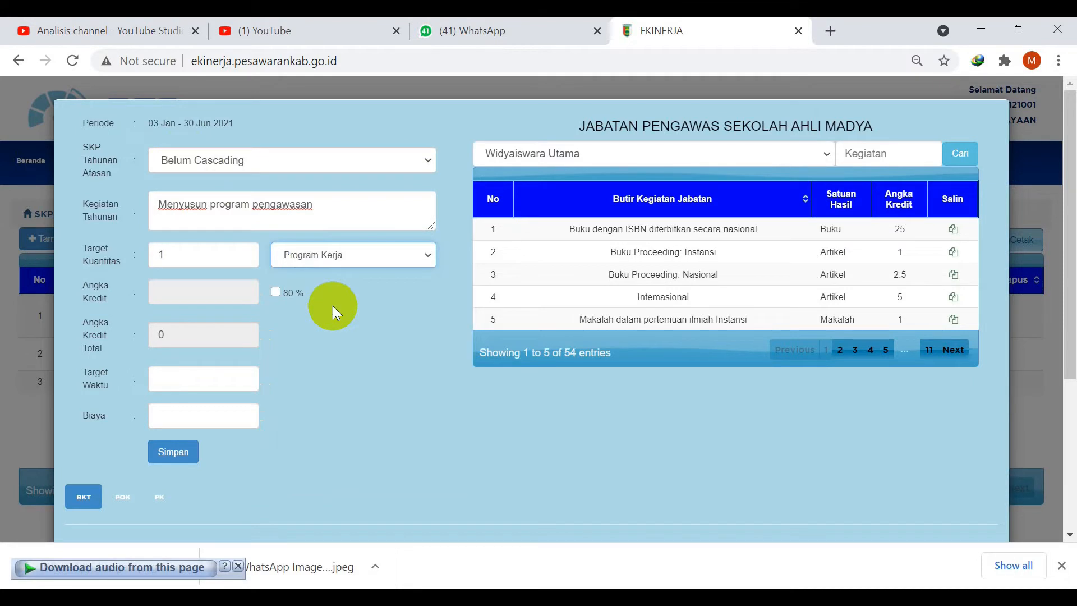
pyautogui.click(190, 378)
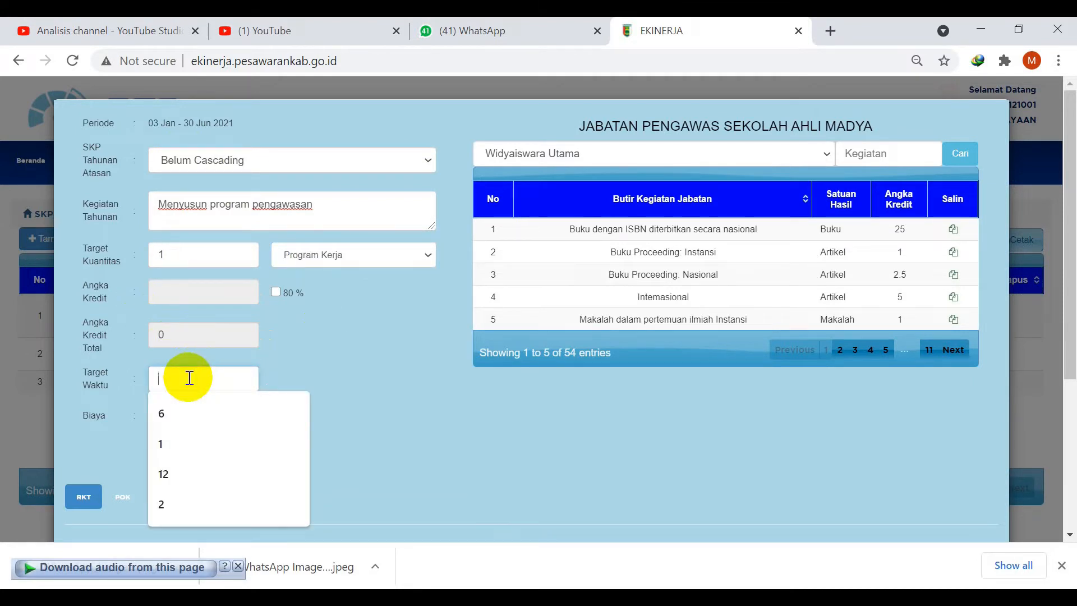
pyautogui.write('1')
pyautogui.click(181, 417)
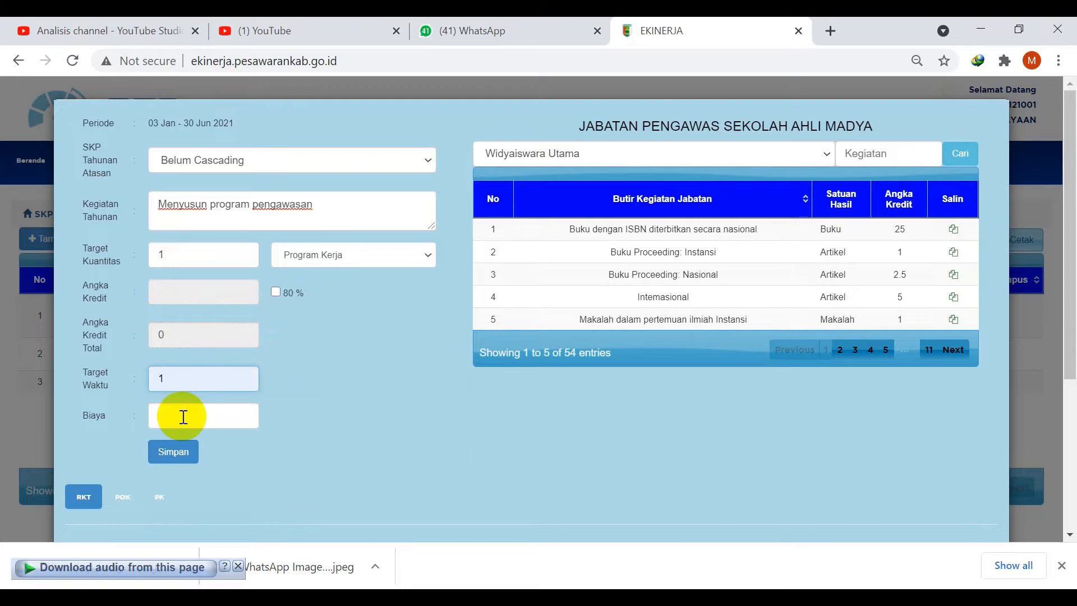
pyautogui.click(189, 459)
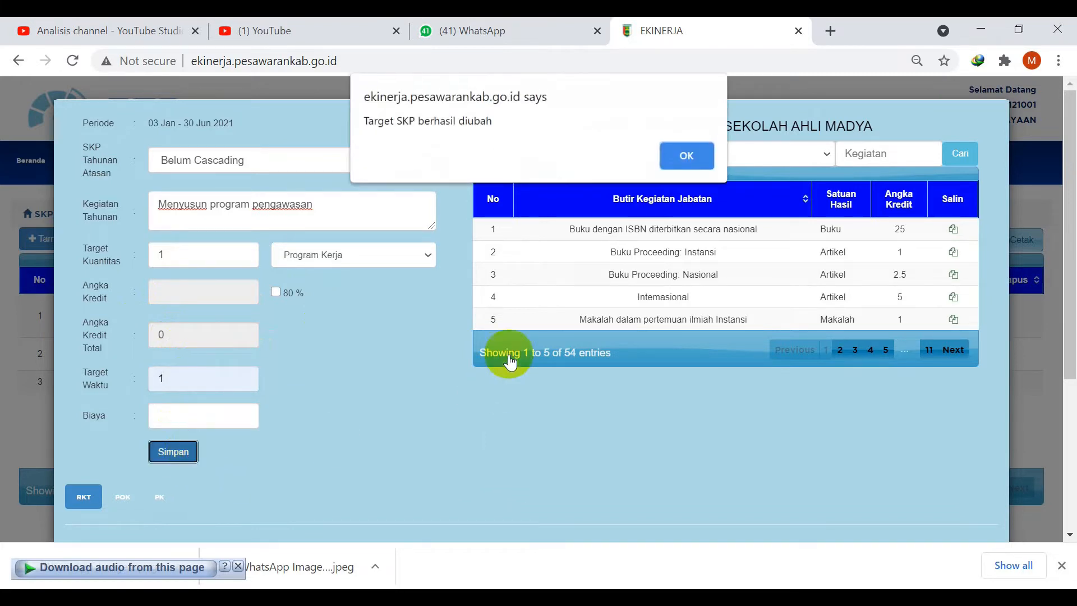
# Switch to the des presentation in PowerPoint and copy the second task on the slide, Melaksanakan pembinaan guru dan/atau kepala sekolah.
pyautogui.click(694, 157)
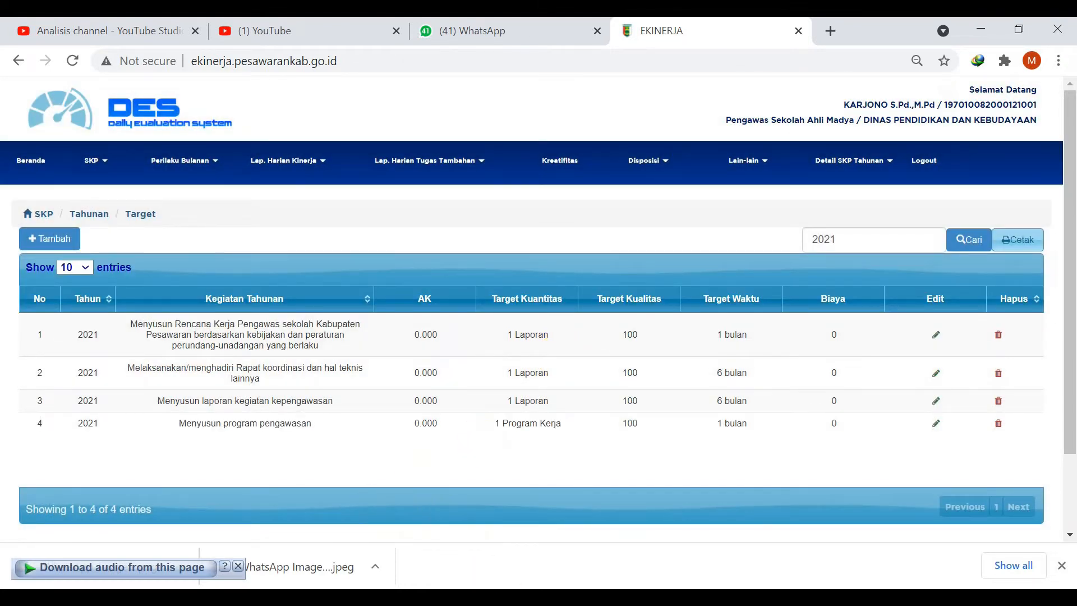
pyautogui.click(625, 555)
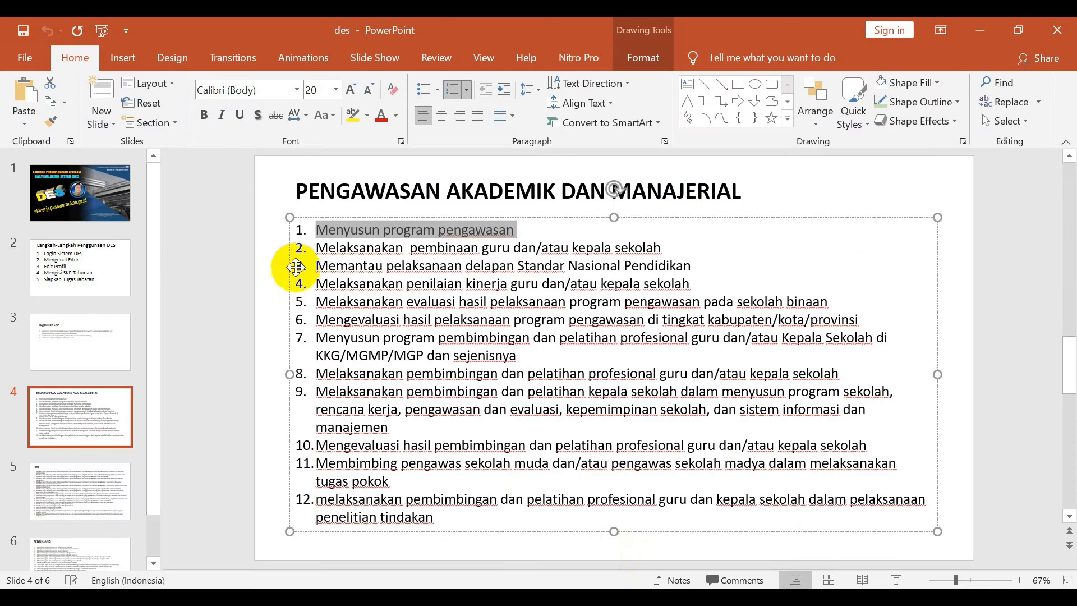
pyautogui.moveTo(316, 247); pyautogui.dragTo(664, 247)
pyautogui.hotkey('ctrl', 'c')
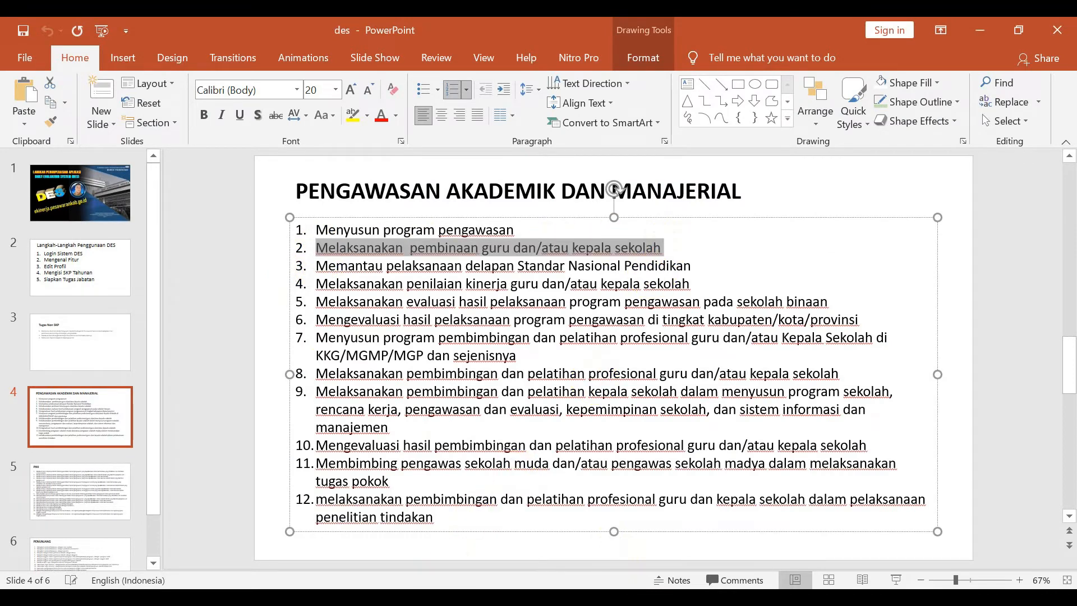
# Switch back to EKINERJA and start a new annual target with Melaksanakan pembinaan guru dan/atau kepala sekolah as the Kegiatan Tahunan.
pyautogui.hotkey('alt', 'Tab')
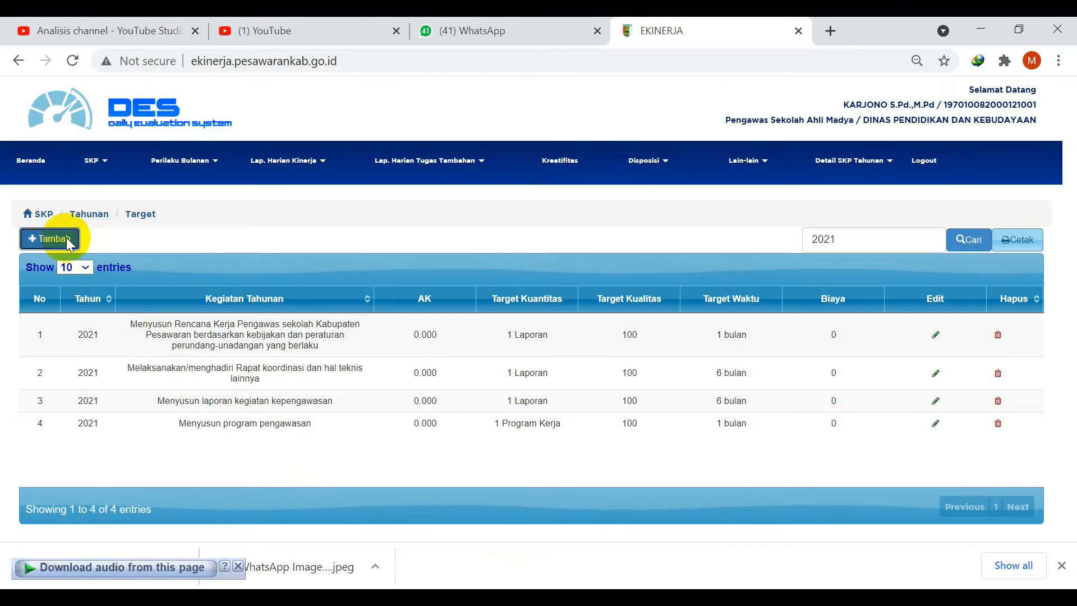
pyautogui.click(70, 245)
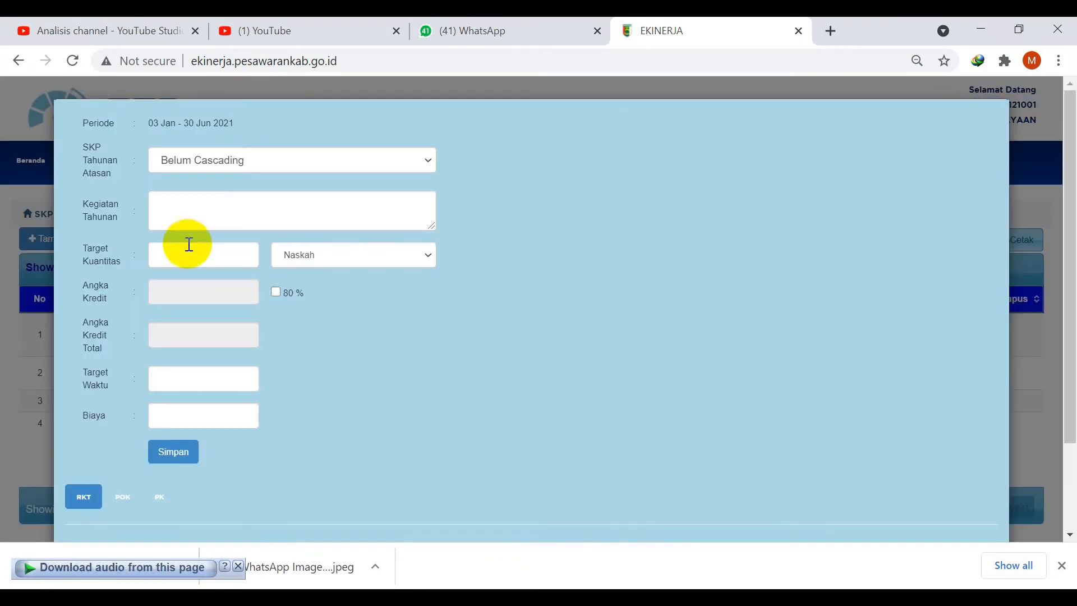
pyautogui.click(186, 210)
pyautogui.hotkey('ctrl', 'v')
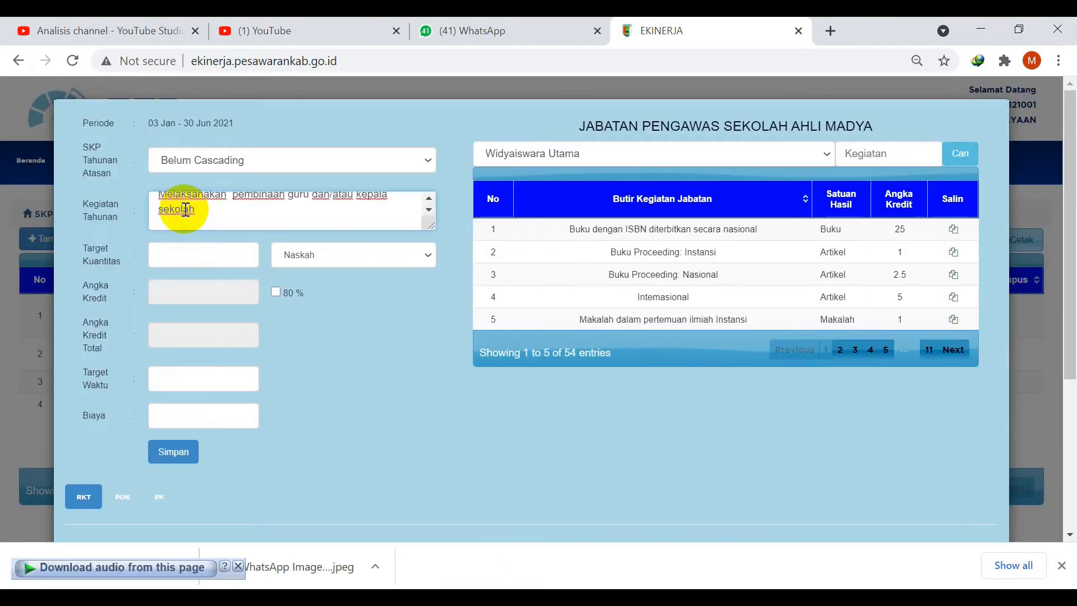
# Set the Target Kuantitas of the pembinaan guru activity to 1 and choose Laporan as the unit.
pyautogui.click(181, 250)
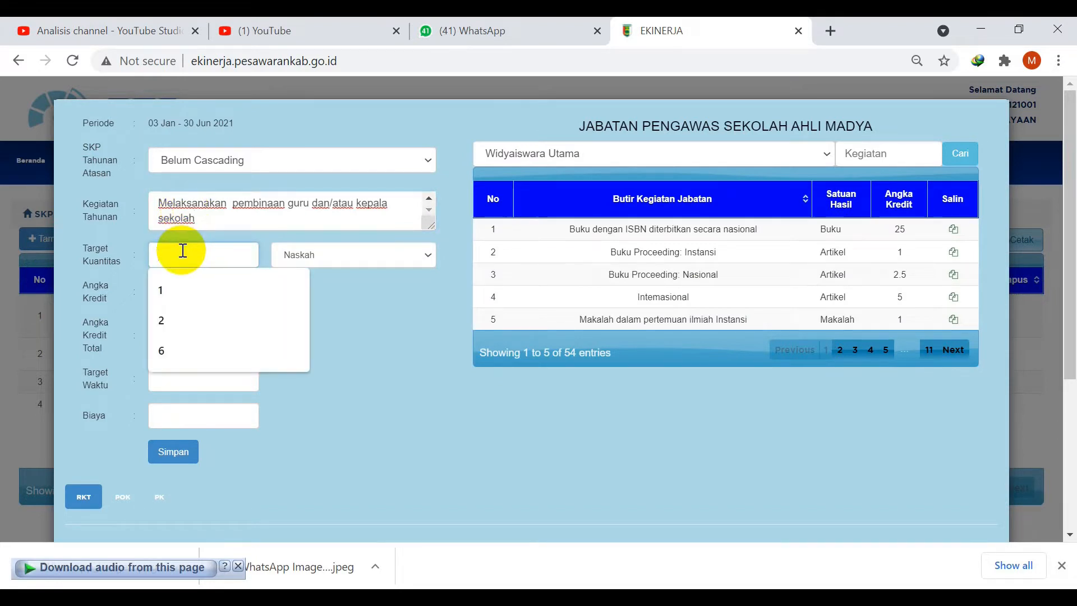
pyautogui.write('1')
pyautogui.click(324, 254)
pyautogui.scroll(-20, 364, 393)
pyautogui.scroll(-15, 366, 394)
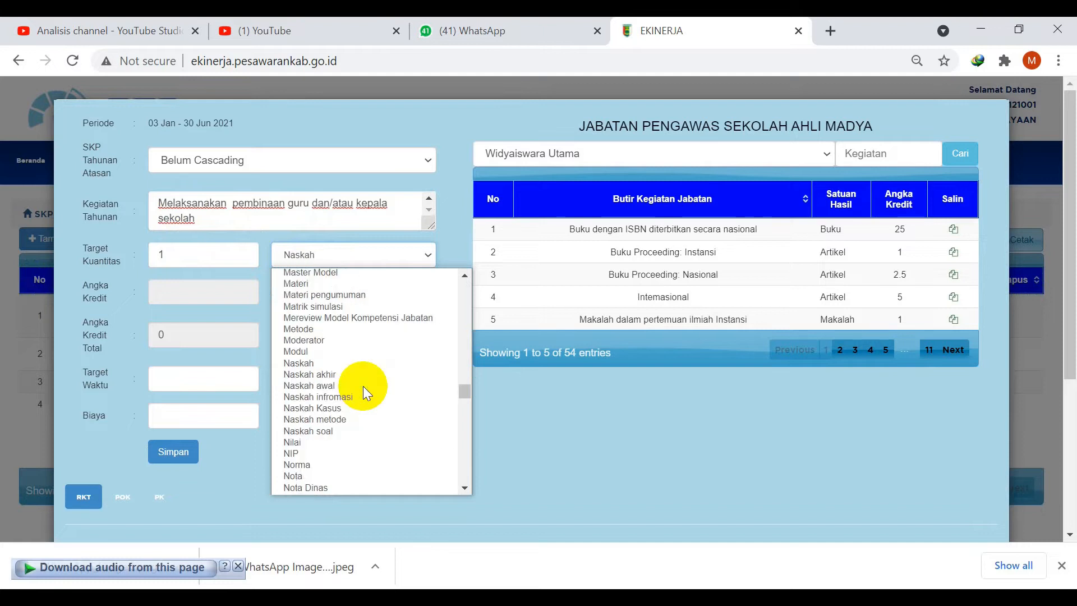
pyautogui.scroll(15, 363, 386)
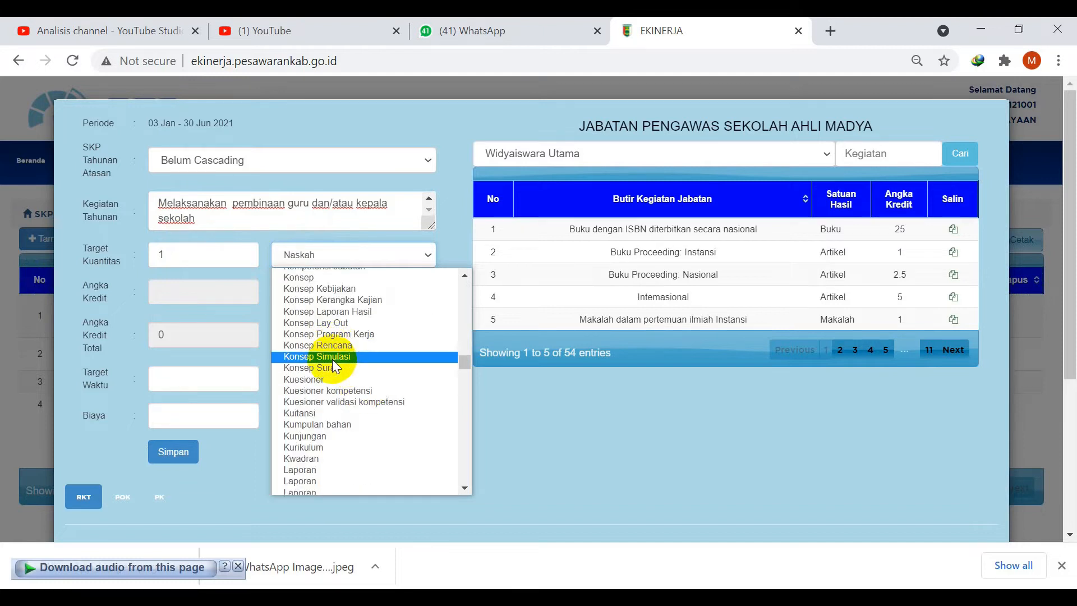
pyautogui.scroll(-10, 332, 414)
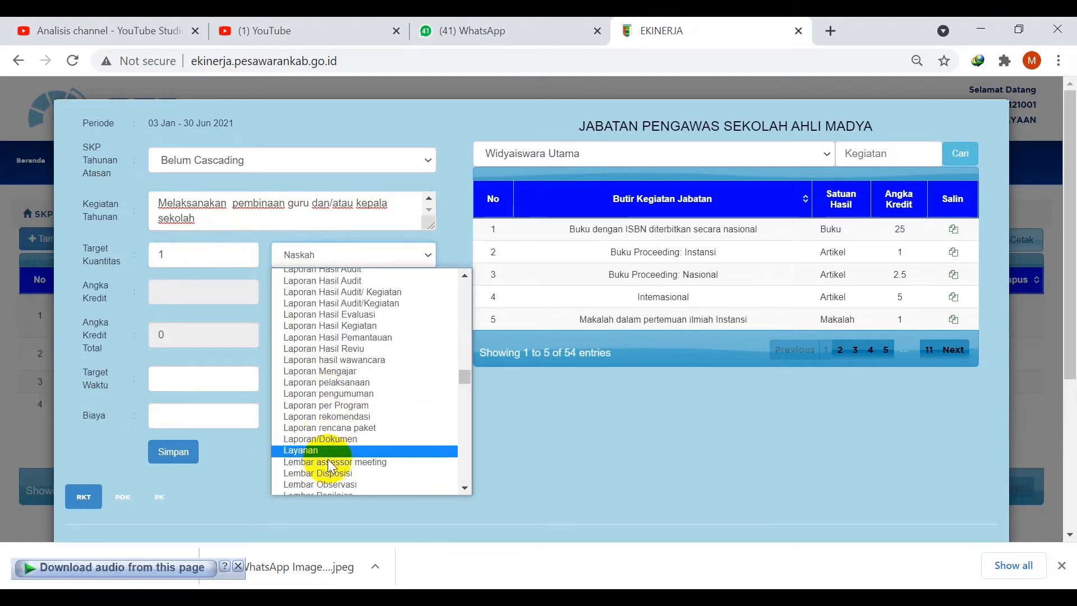
pyautogui.scroll(10, 331, 463)
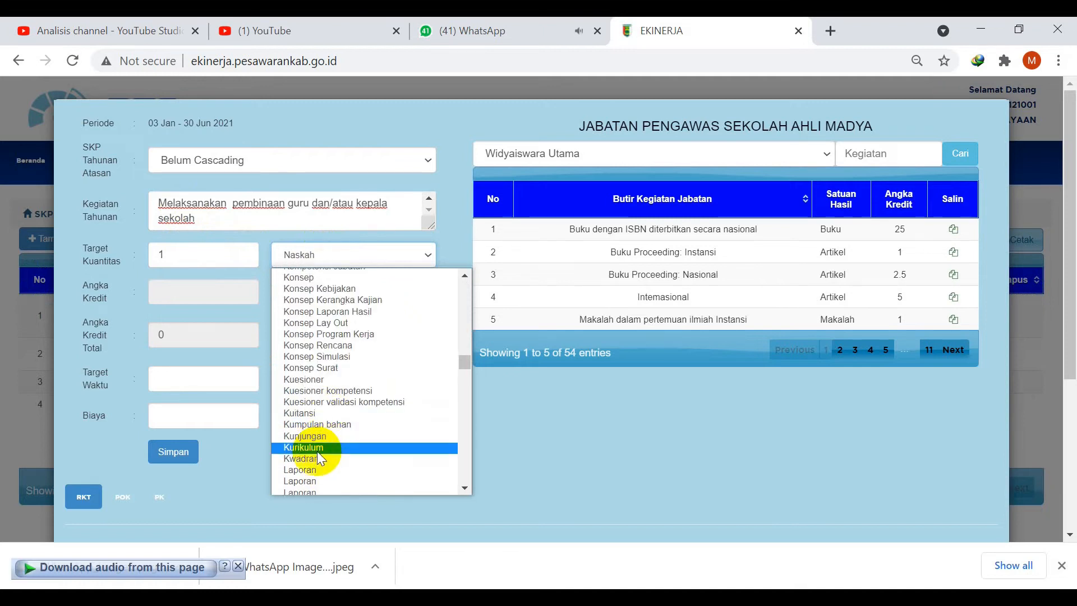
pyautogui.scroll(-5, 319, 462)
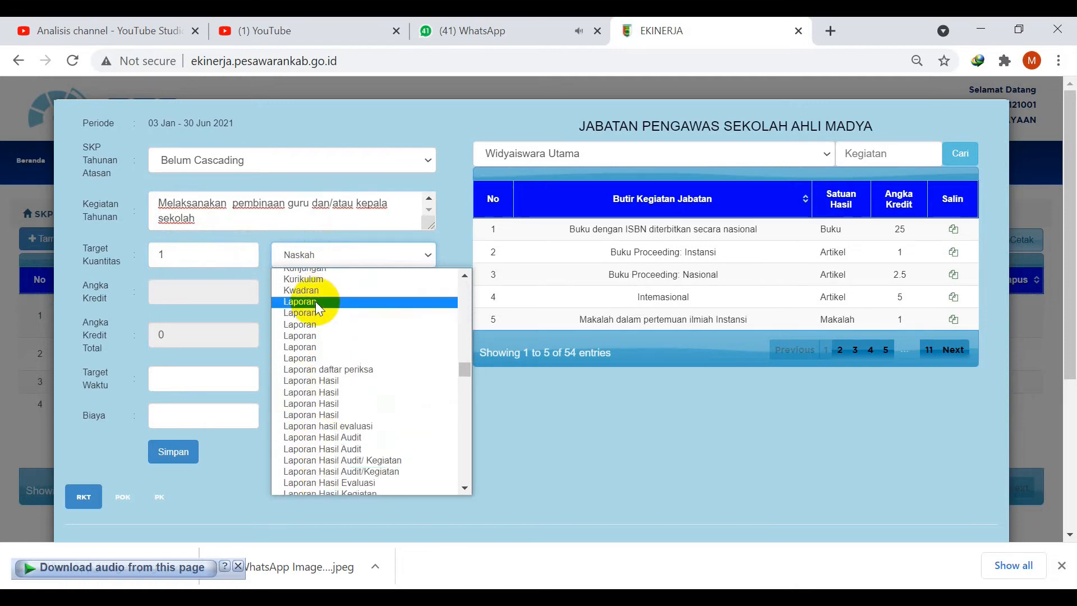
pyautogui.press('Escape')
pyautogui.press('l')
# Set the Target Waktu of the pembinaan guru activity to 6 and save the annual target.
pyautogui.click(207, 373)
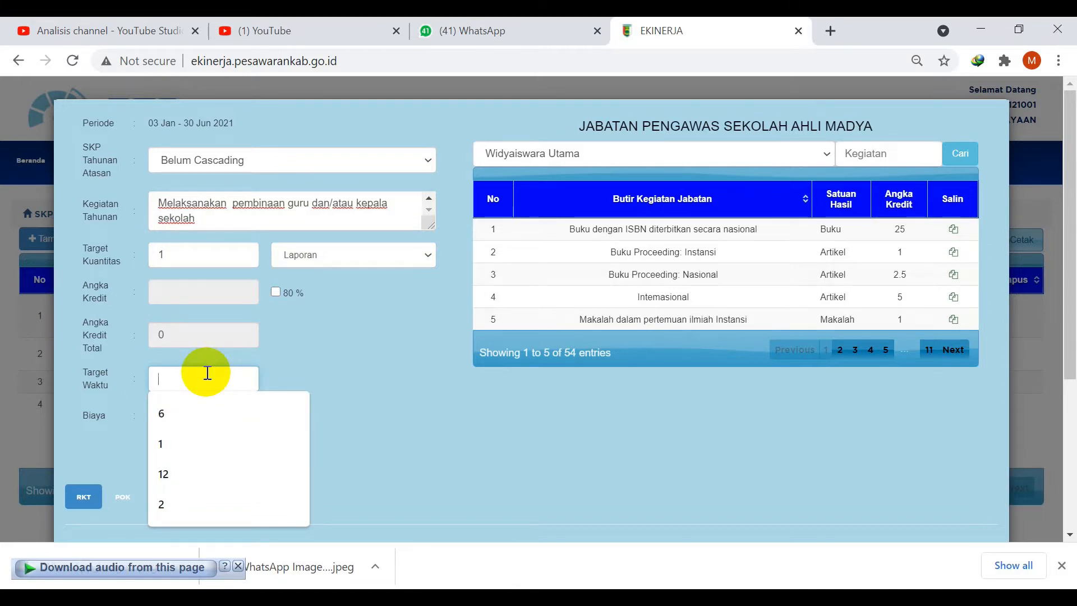
pyautogui.write('6')
pyautogui.click(176, 465)
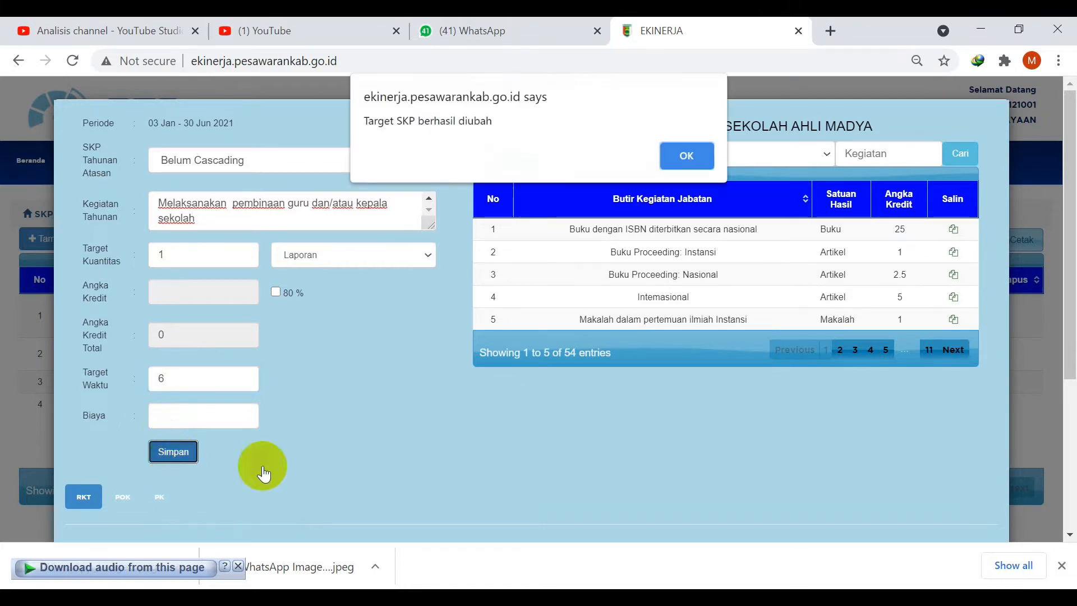
pyautogui.click(693, 161)
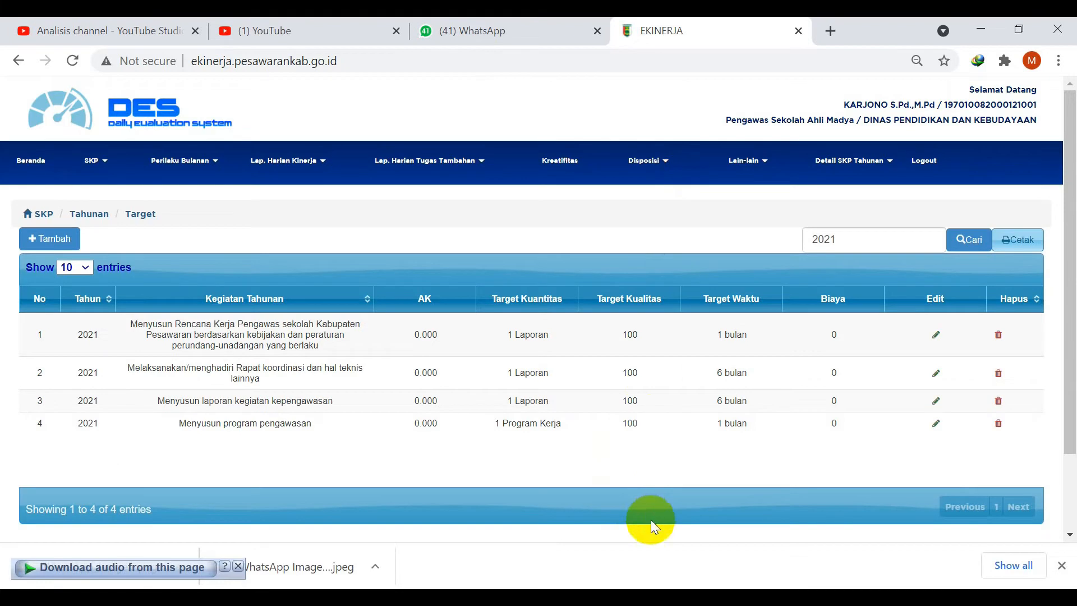
# Switch to the des presentation in PowerPoint and copy the third task, Memantau pelaksanaan delapan Standar Nasional Pendidikan.
pyautogui.click(613, 588)
pyautogui.click(614, 587)
pyautogui.click(614, 588)
pyautogui.moveTo(316, 266); pyautogui.dragTo(699, 258)
pyautogui.hotkey('ctrl', 'c')
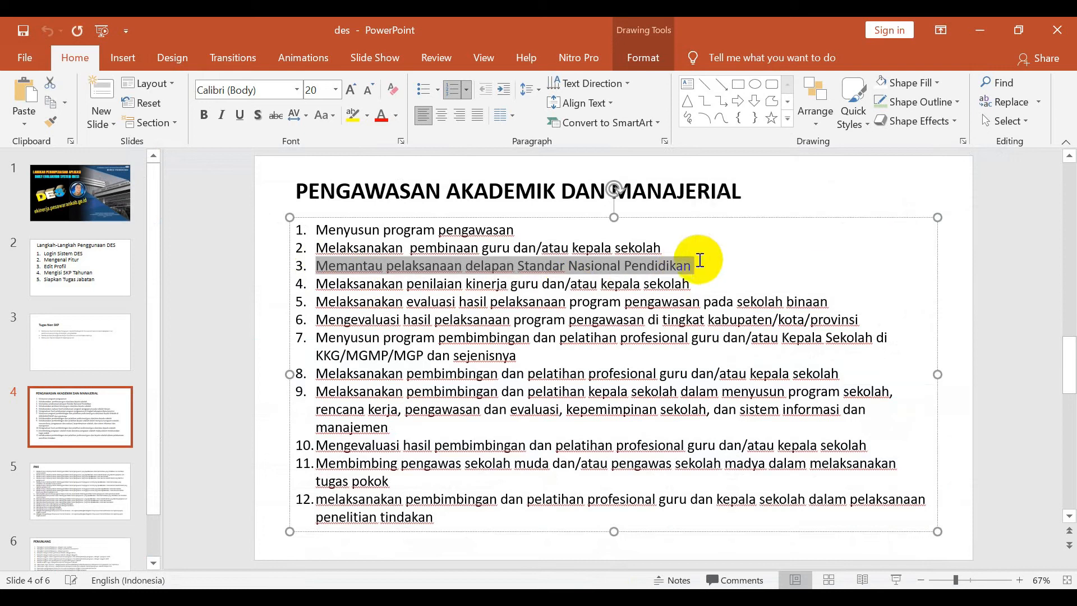
# Switch back to EKINERJA and start a new annual target with Memantau pelaksanaan delapan Standar Nasional Pendidikan as the Kegiatan Tahunan.
pyautogui.click(348, 598)
pyautogui.click(59, 247)
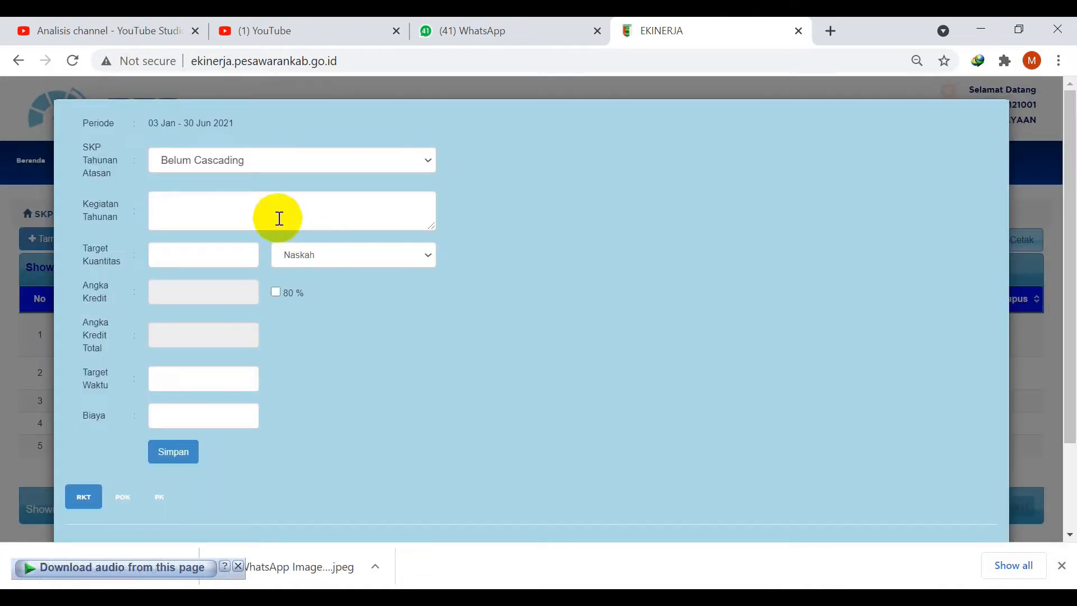
pyautogui.click(258, 206)
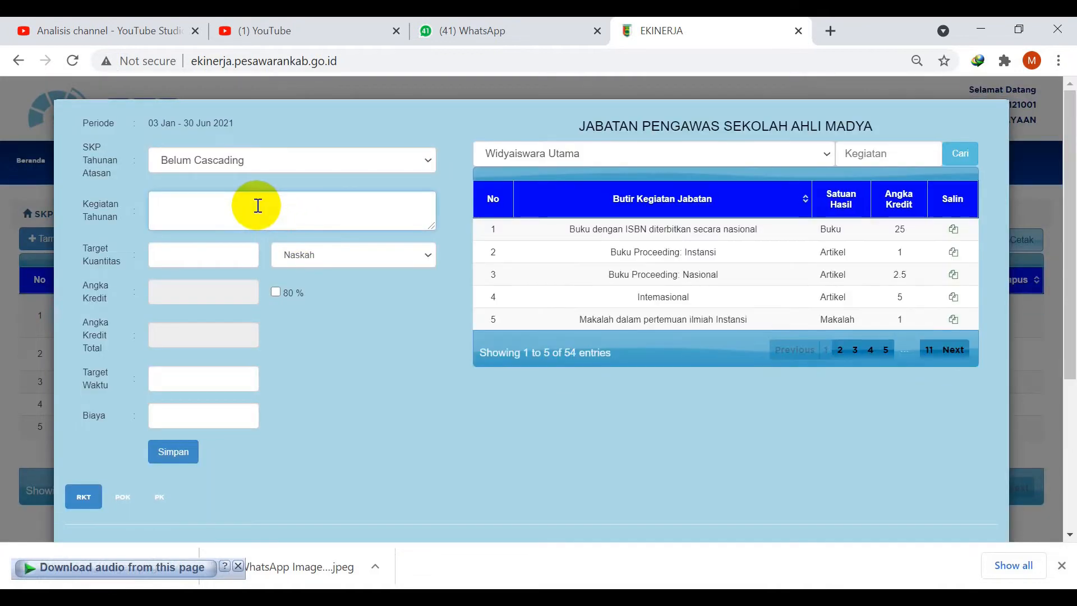
pyautogui.hotkey('ctrl', 'v')
pyautogui.press('BackSpace')
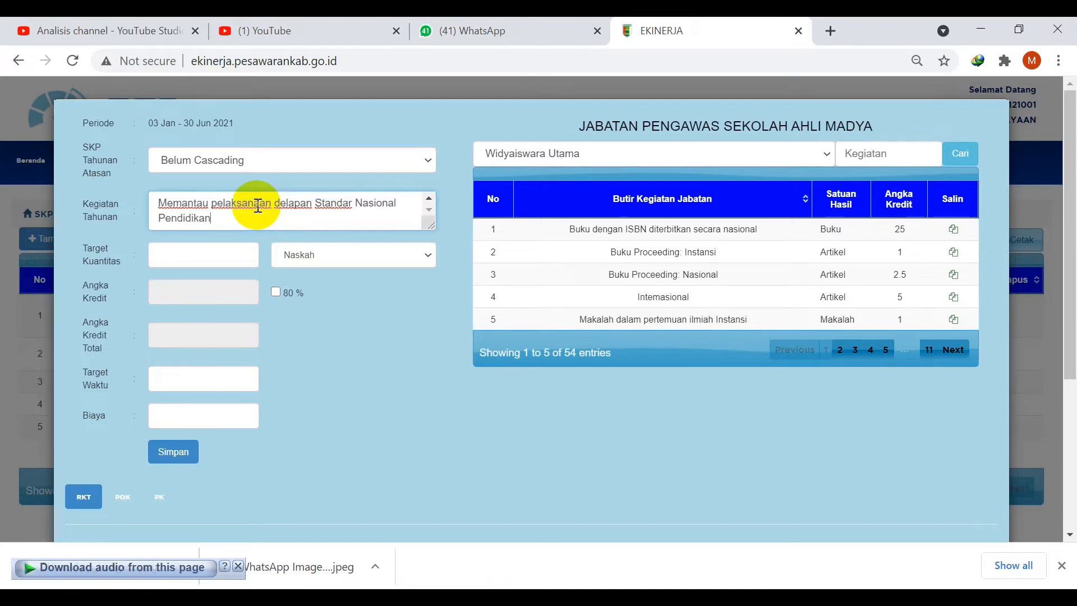
# Set the Target Kuantitas of the Standar Nasional Pendidikan activity to 1 and choose Laporan as the unit.
pyautogui.click(225, 249)
pyautogui.write('1')
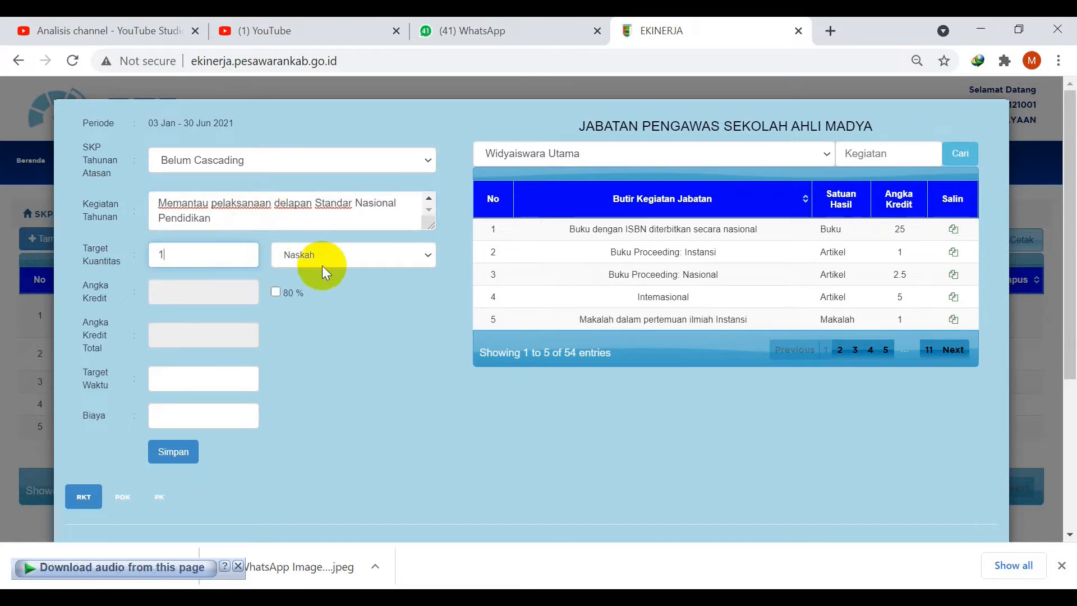
pyautogui.click(333, 255)
pyautogui.scroll(-15, 349, 348)
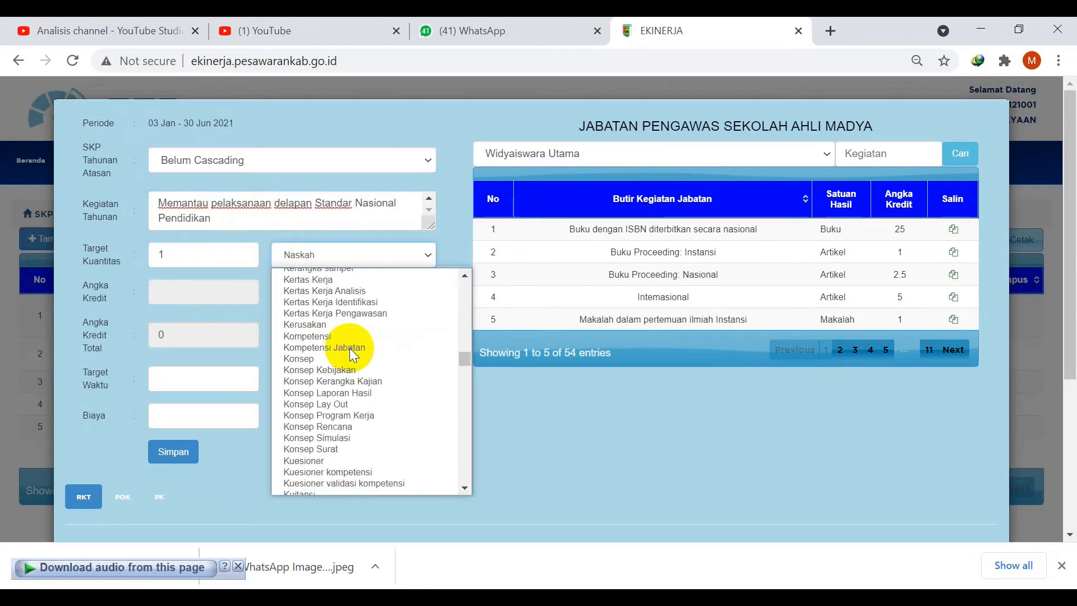
pyautogui.press('Escape')
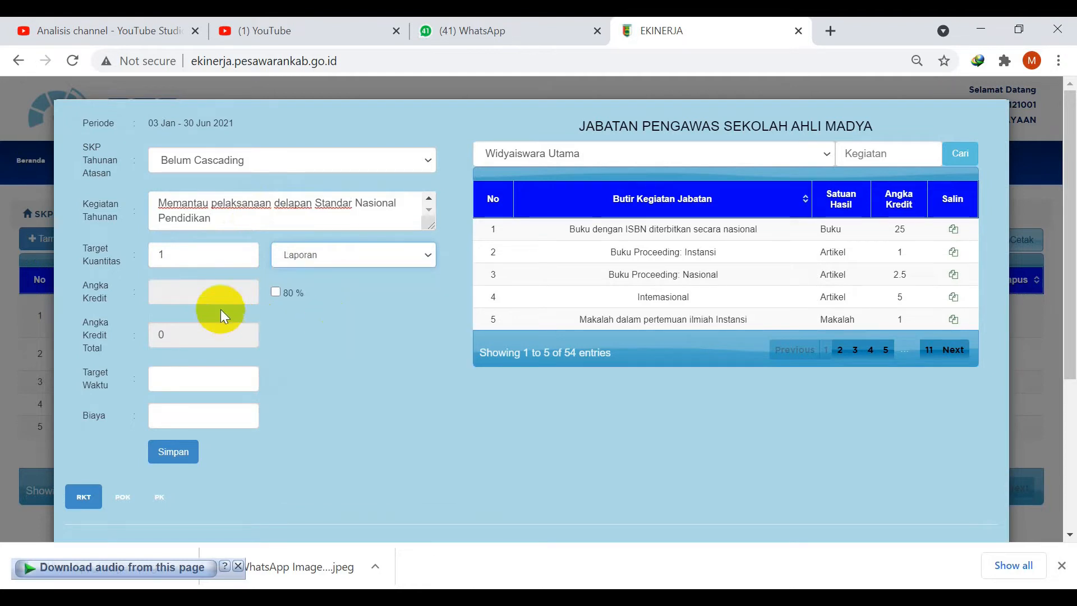
# Set the Target Waktu of the Standar Nasional Pendidikan activity to 6 and save the annual target.
pyautogui.click(202, 373)
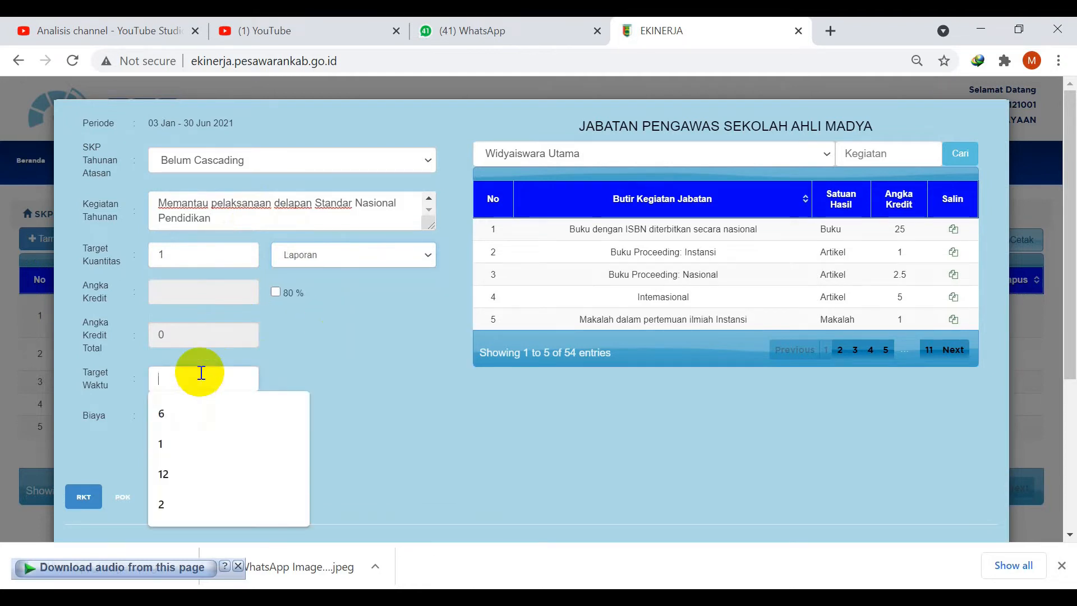
pyautogui.click(204, 409)
pyautogui.click(184, 453)
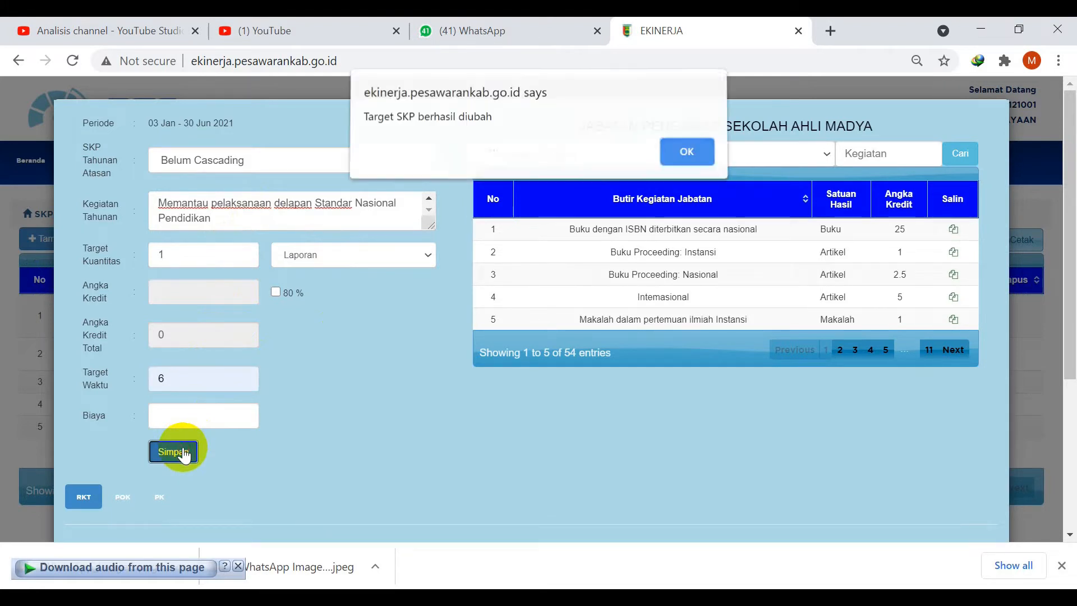
pyautogui.click(684, 158)
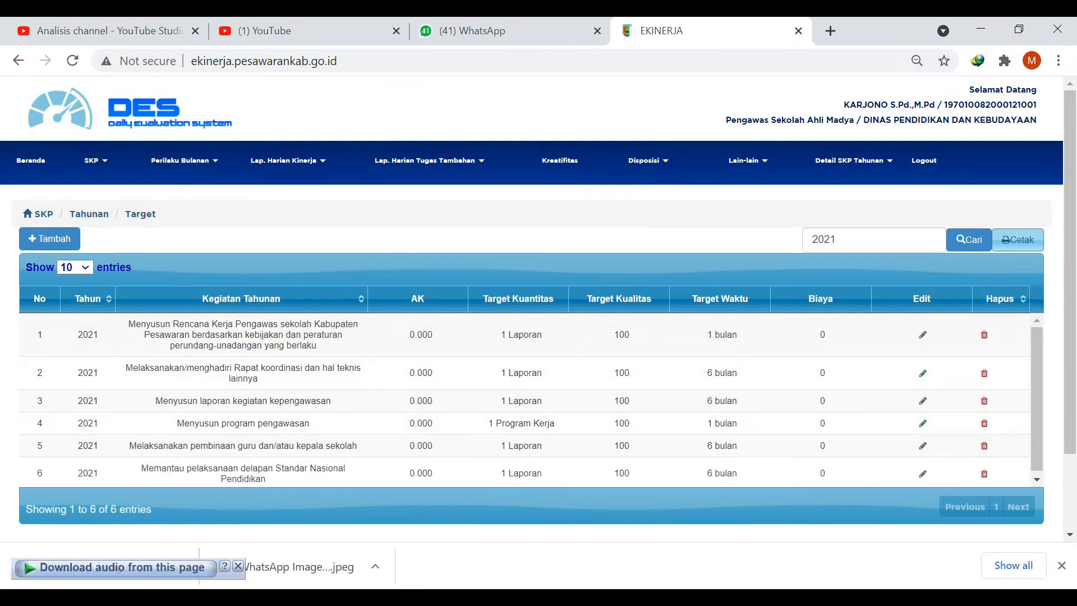
pyautogui.moveTo(565, 597)
pyautogui.click(618, 547)
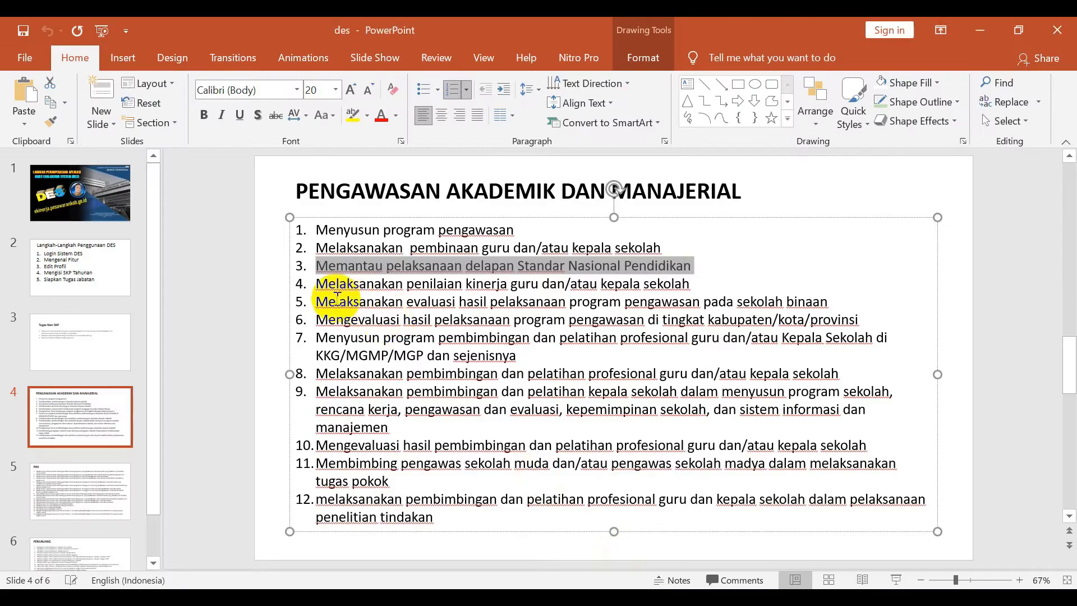
pyautogui.click(309, 283)
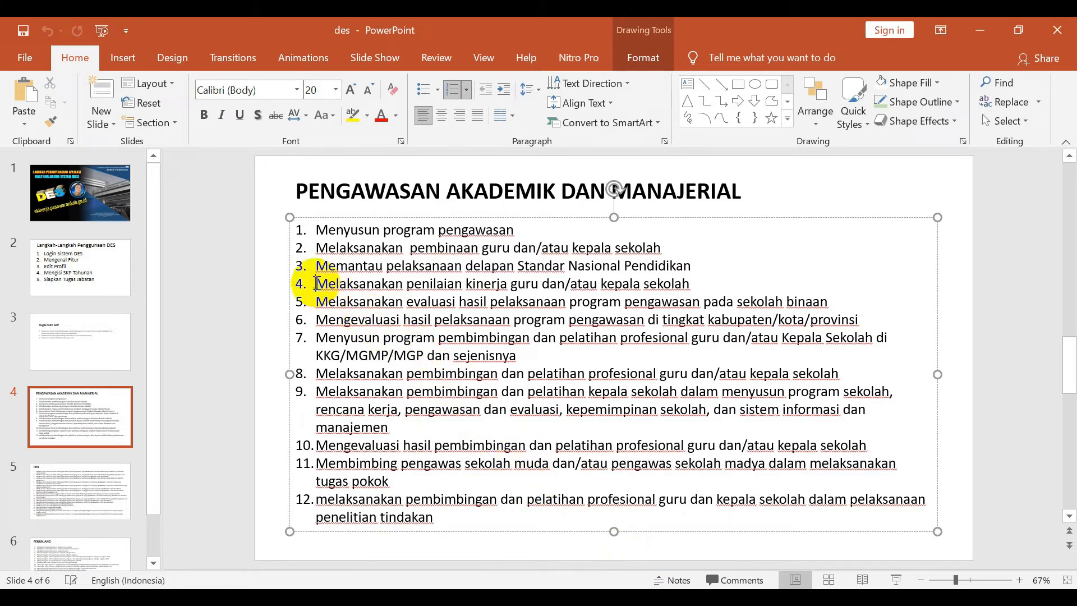
pyautogui.moveTo(320, 284); pyautogui.dragTo(693, 282)
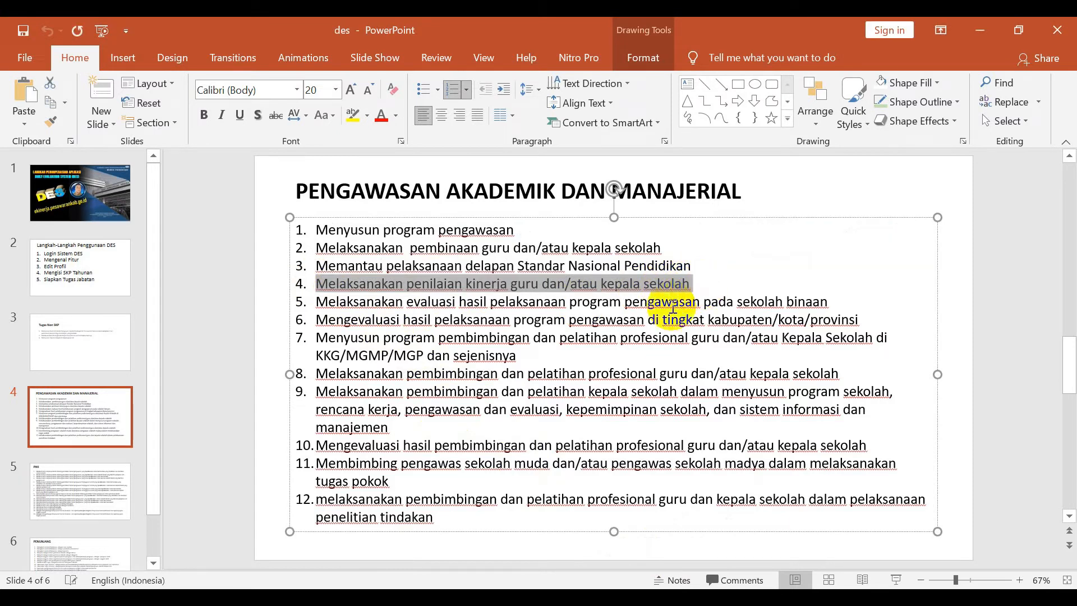
pyautogui.hotkey('alt', 'Tab')
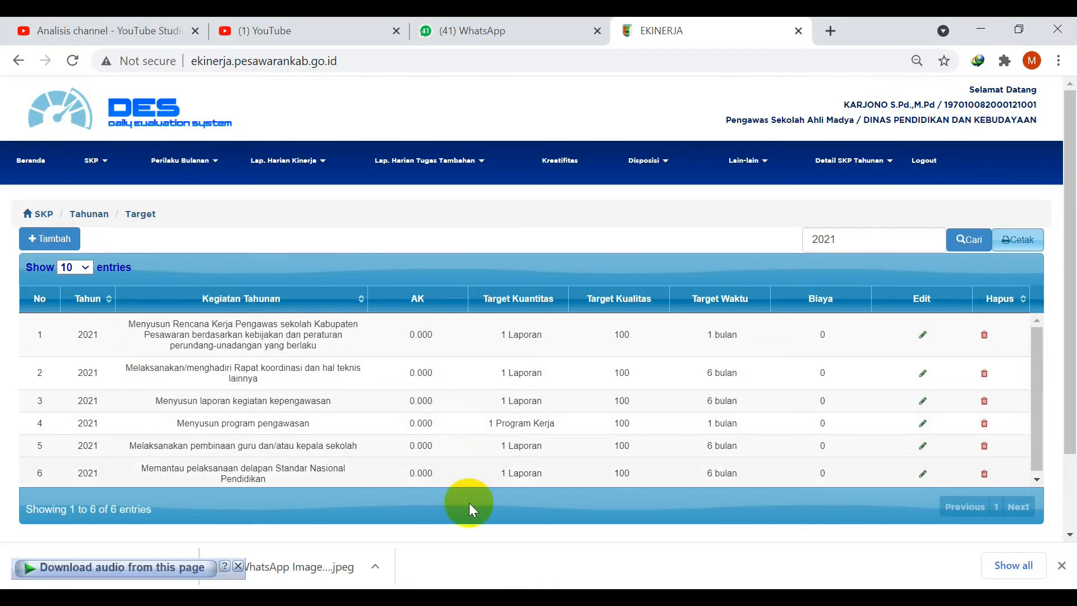
# Switch to the des presentation in PowerPoint and copy the fifth task, Melaksanakan evaluasi hasil pelaksanaan program pengawasan pada sekolah binaan.
pyautogui.click(609, 602)
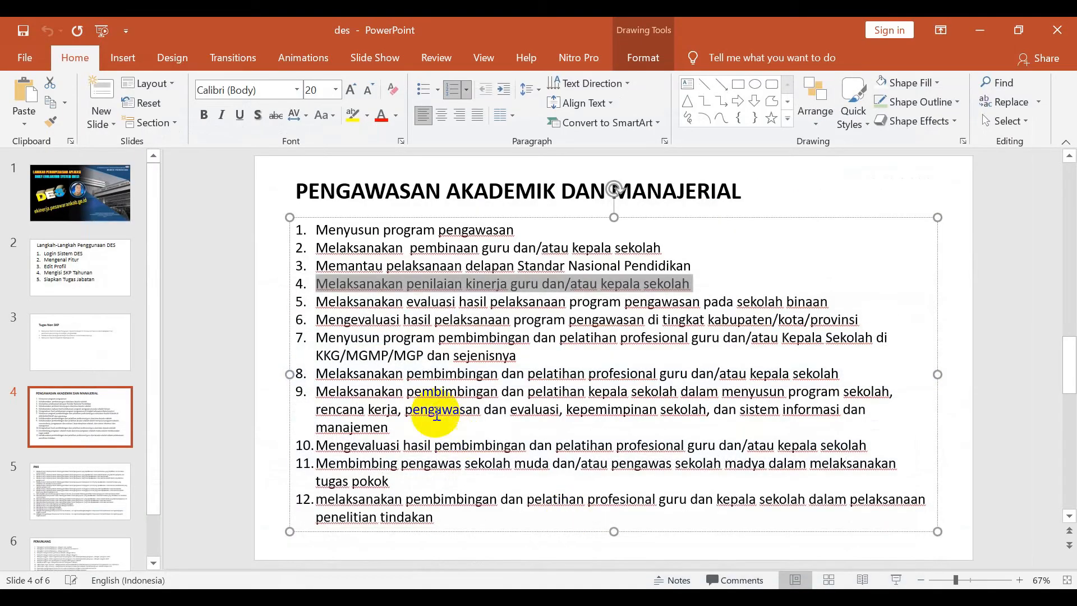
pyautogui.click(338, 302)
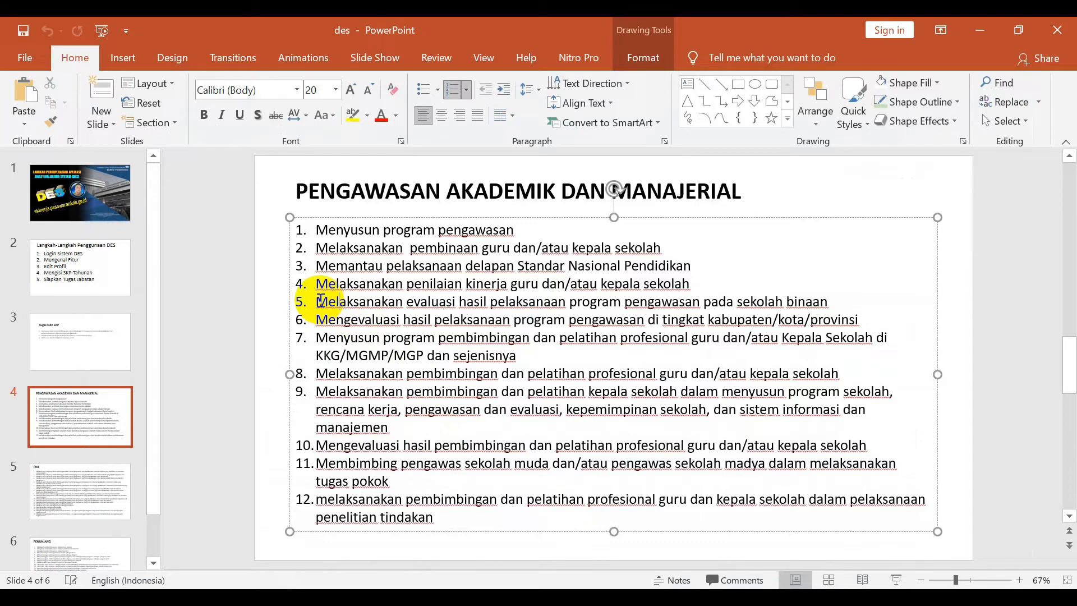
pyautogui.moveTo(317, 302); pyautogui.dragTo(828, 301)
pyautogui.hotkey('ctrl', 'c')
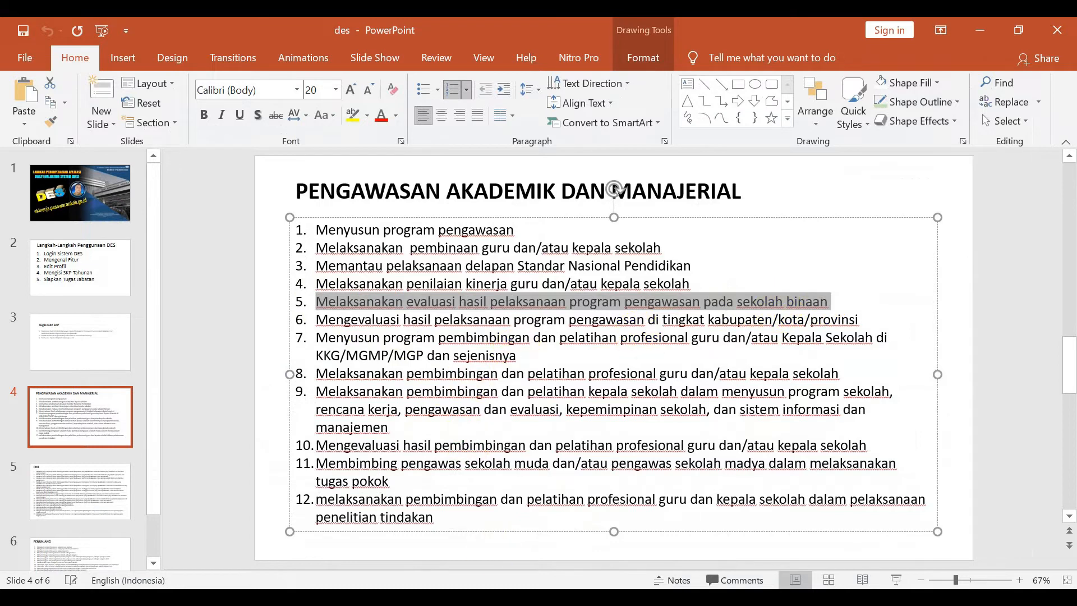
# Switch back to EKINERJA and start a new annual target with Melaksanakan evaluasi hasil pelaksanaan program pengawasan pada sekolah binaan as the Kegiatan Tahunan.
pyautogui.hotkey('alt', 'Tab')
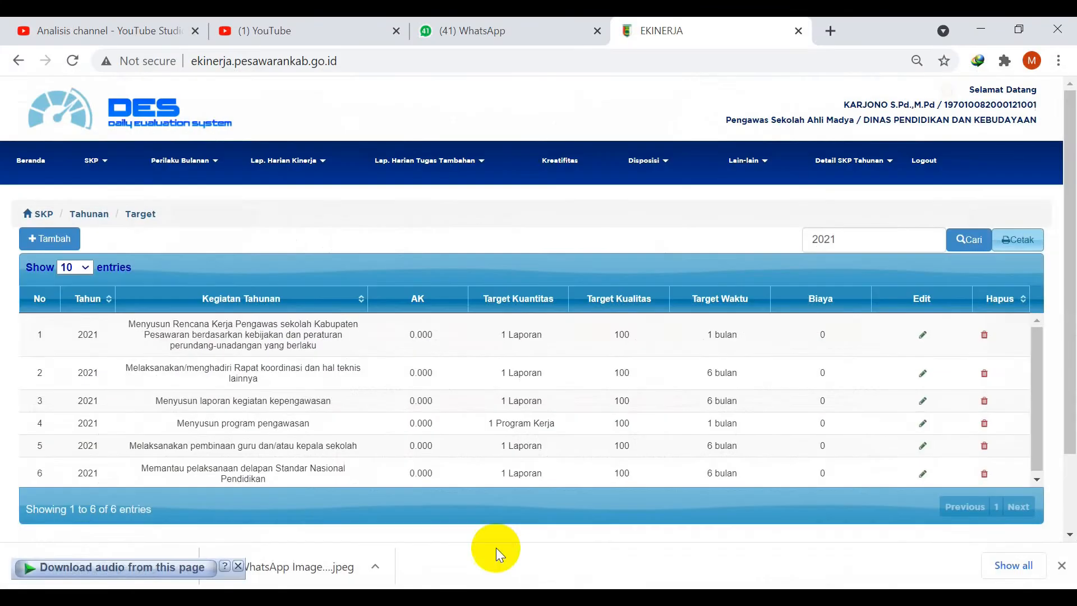
pyautogui.click(62, 238)
pyautogui.click(197, 209)
pyautogui.hotkey('ctrl', 'v')
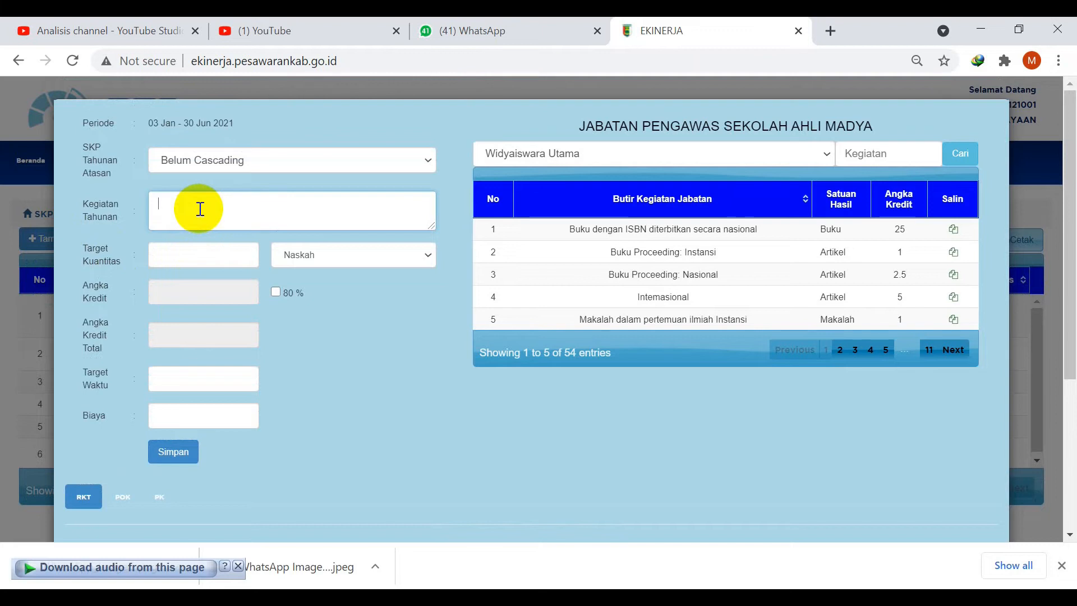
pyautogui.press('BackSpace')
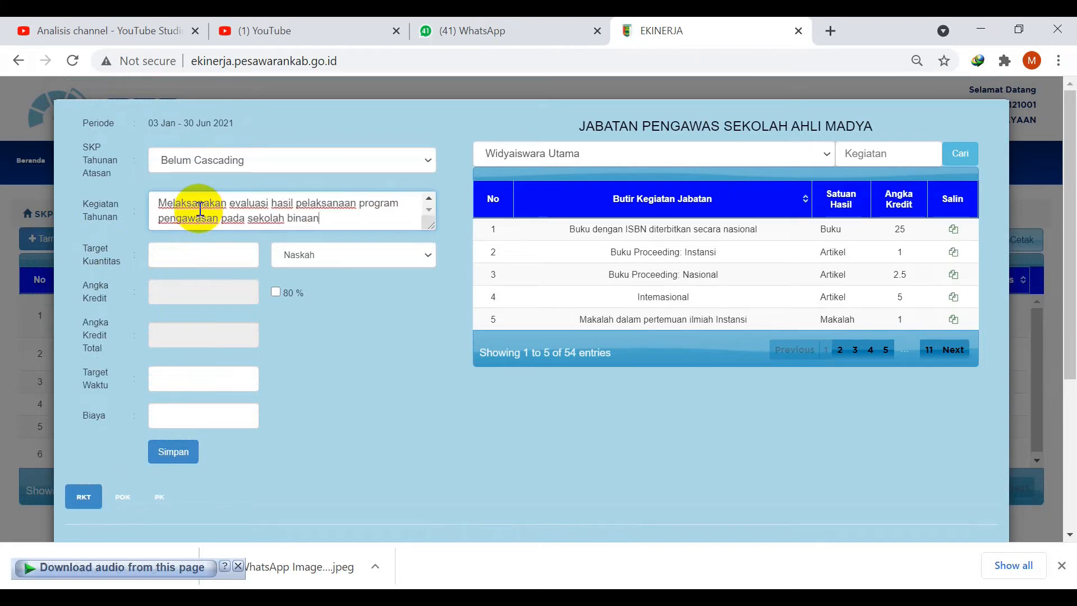
# Set the Target Kuantitas of the evaluasi hasil pelaksanaan program pengawasan activity to 1 and choose Laporan as the unit.
pyautogui.click(203, 255)
pyautogui.write('1')
pyautogui.click(301, 251)
pyautogui.scroll(-5, 345, 432)
pyautogui.scroll(-5, 349, 469)
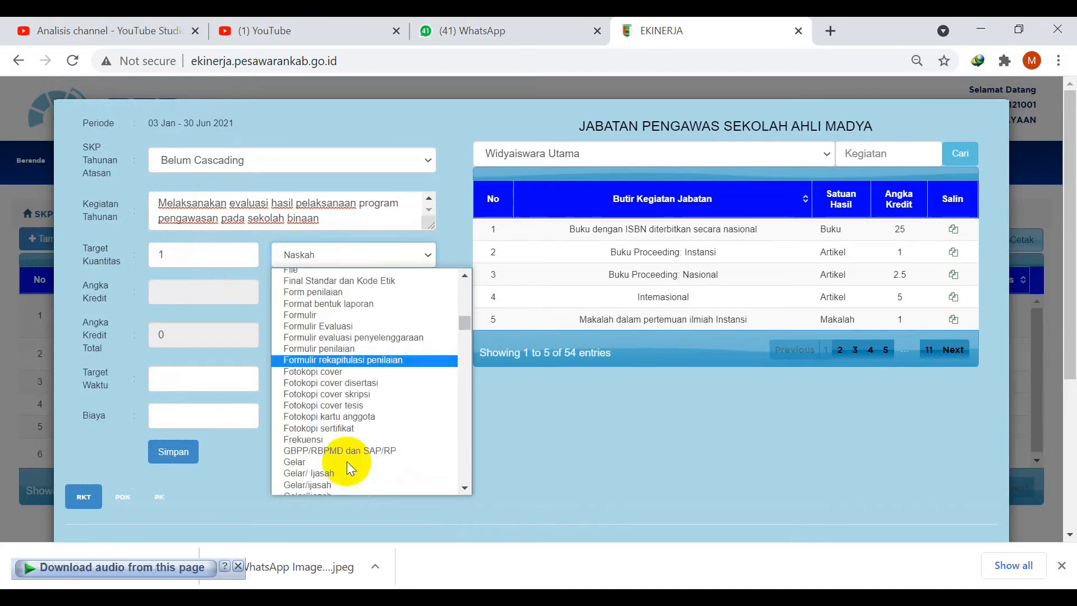
pyautogui.scroll(-8, 345, 459)
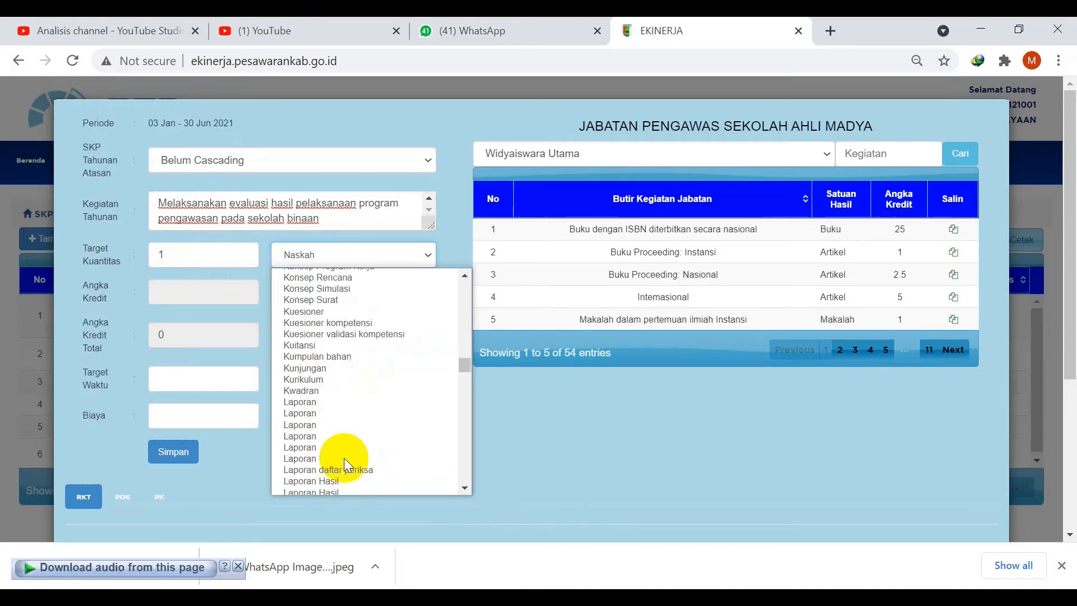
pyautogui.click(316, 325)
# Set the Target Waktu of the evaluasi hasil pelaksanaan program pengawasan activity to 1 and save the annual target.
pyautogui.click(218, 377)
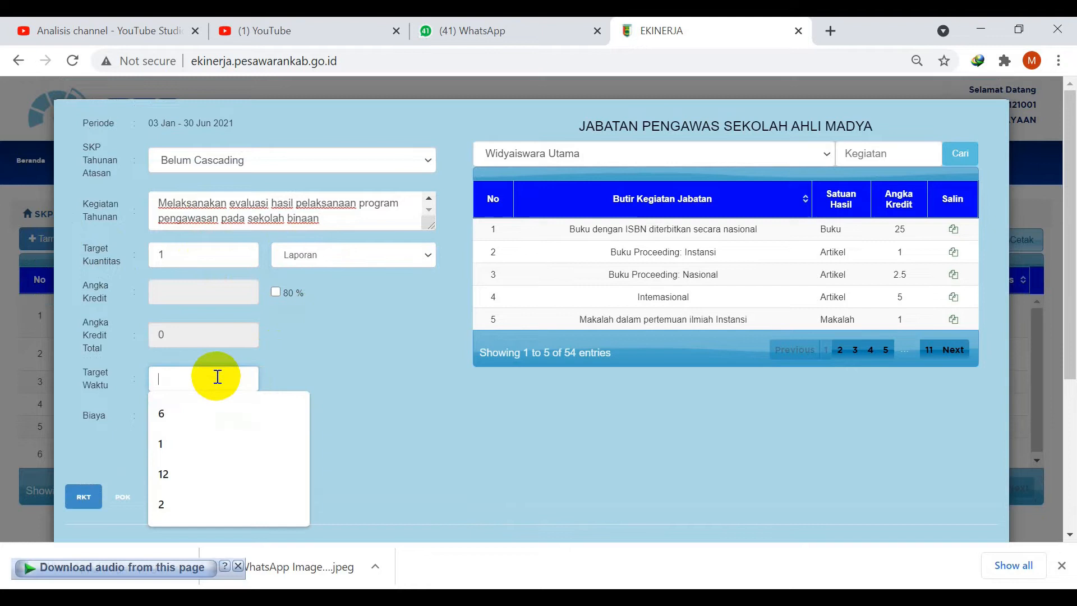
pyautogui.click(183, 445)
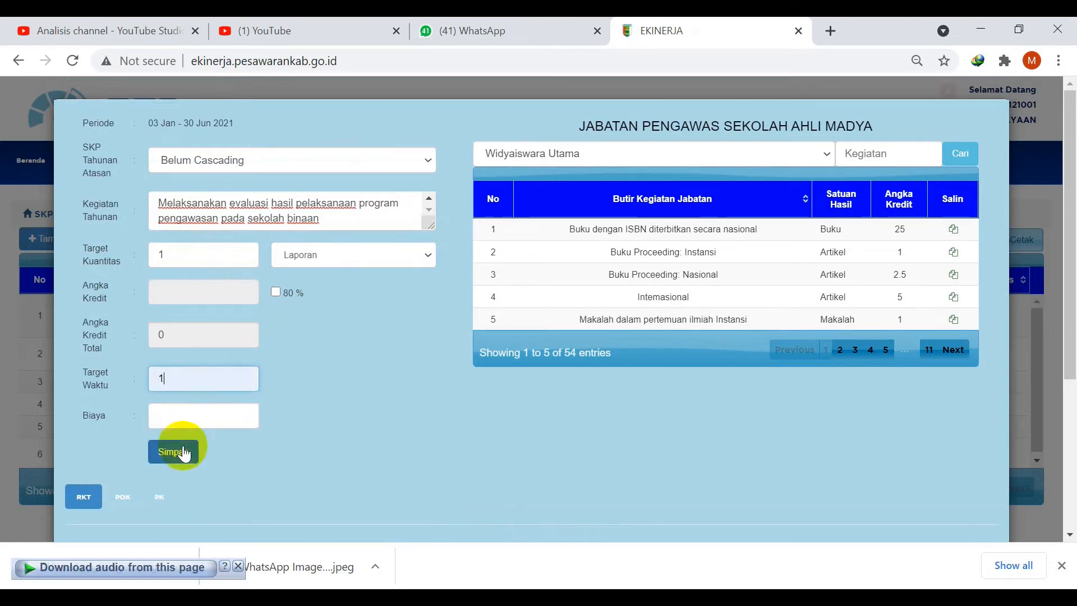
pyautogui.click(175, 453)
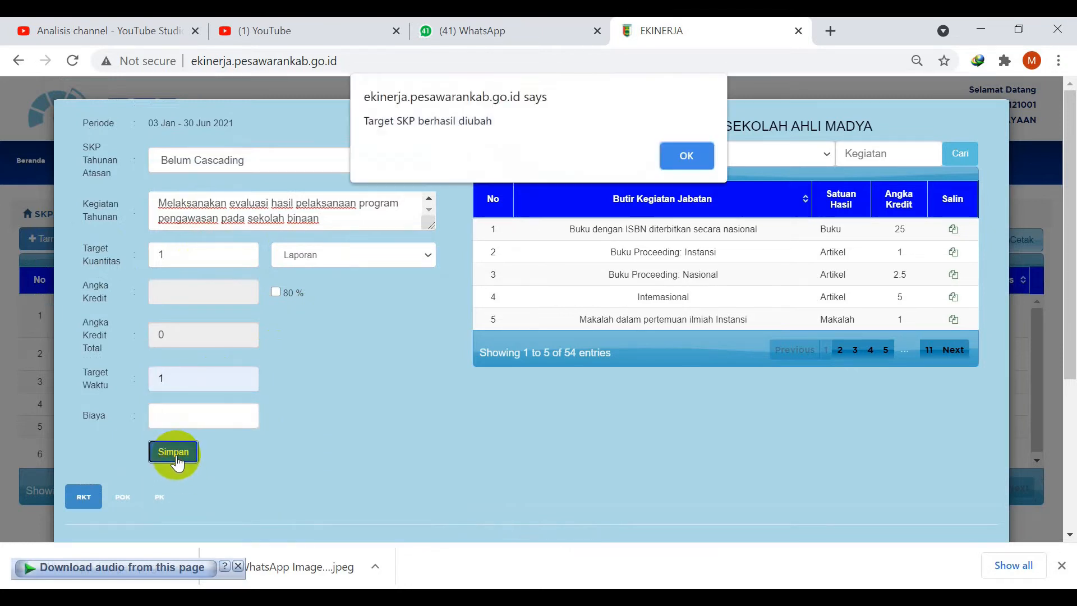
pyautogui.click(701, 160)
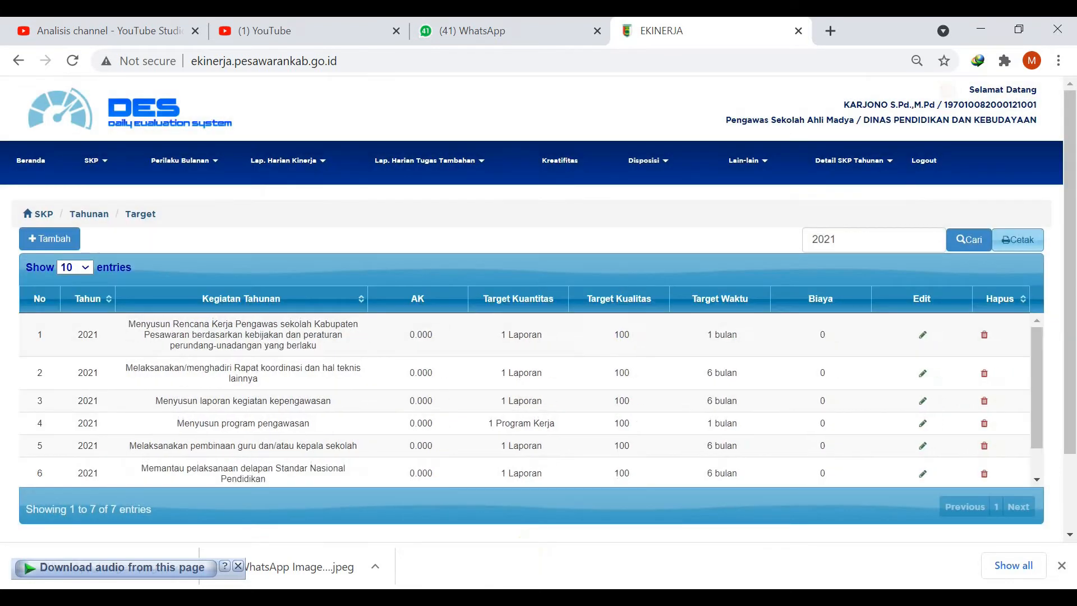
# Switch to the des presentation in PowerPoint and copy the seventh task, Menyusun program pembimbingan dan pelatihan profesional guru dan/atau Kepala Sekolah di KKG/MGMP/MGP dan sejenisnya.
pyautogui.moveTo(482, 598)
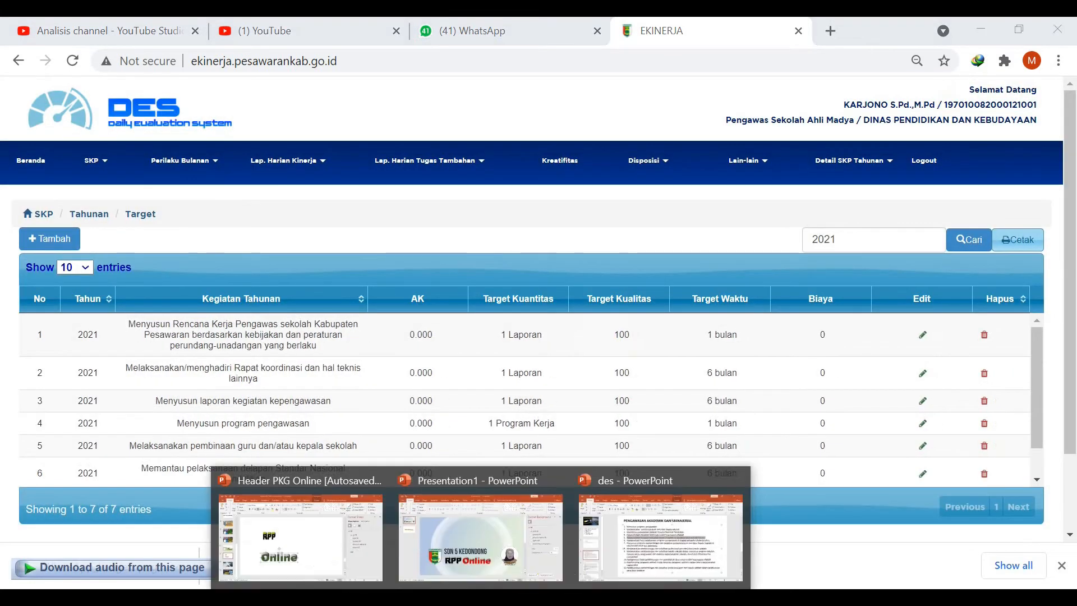
pyautogui.click(636, 552)
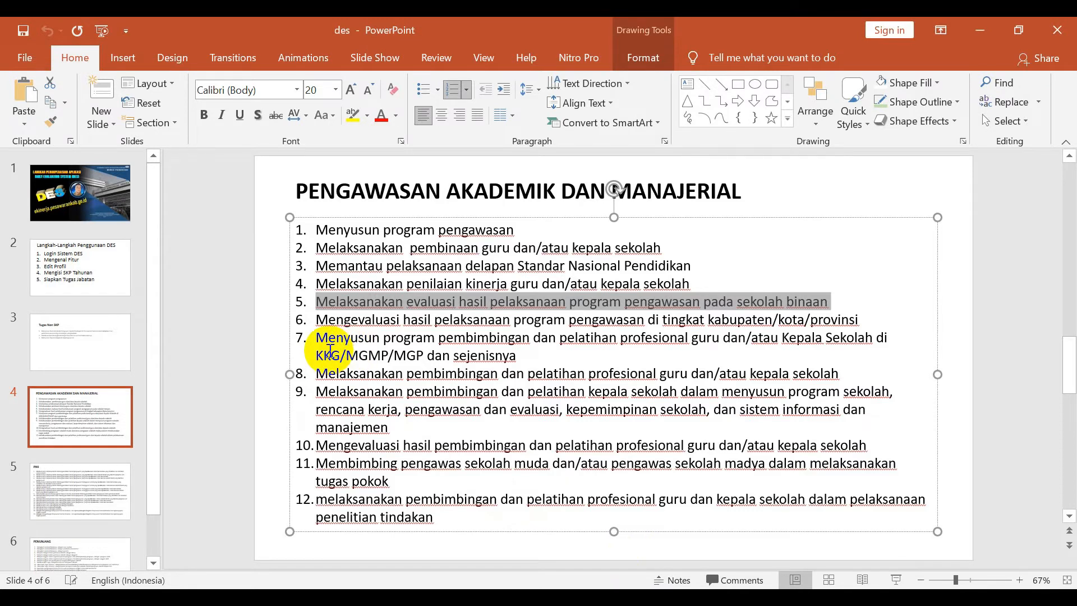
pyautogui.click(303, 337)
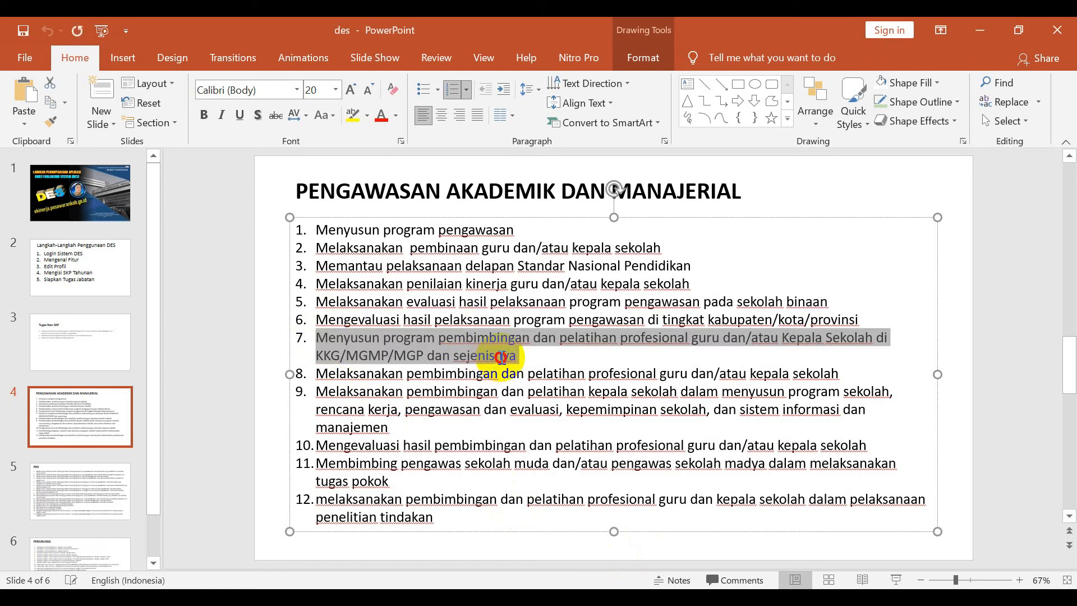
# Switch back to EKINERJA and start a new annual target with the copied seventh task as the Kegiatan Tahunan.
pyautogui.moveTo(606, 598)
pyautogui.click(606, 544)
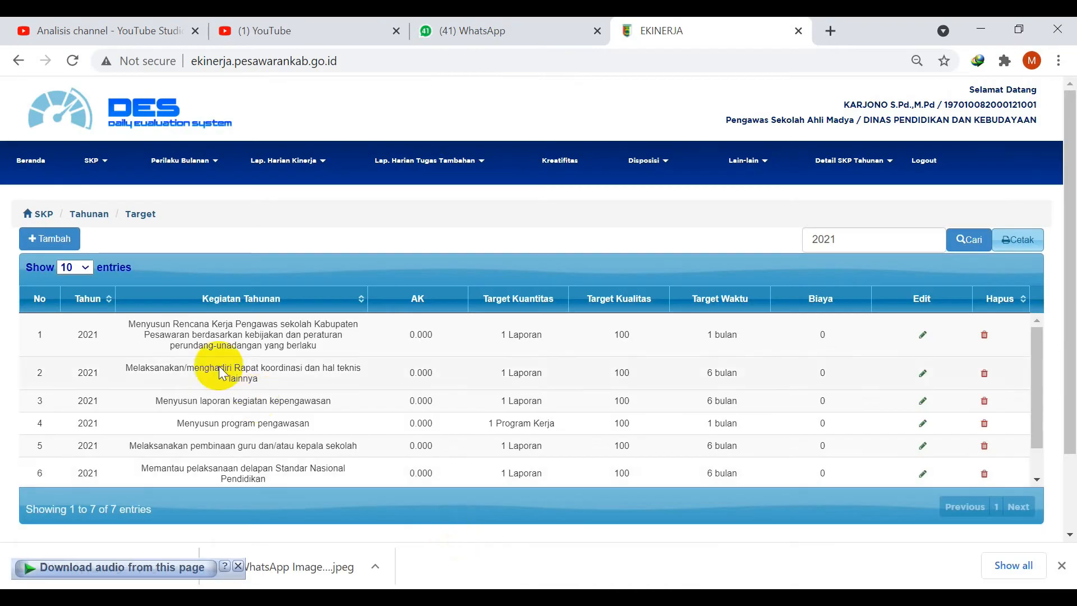
pyautogui.click(50, 240)
pyautogui.click(220, 204)
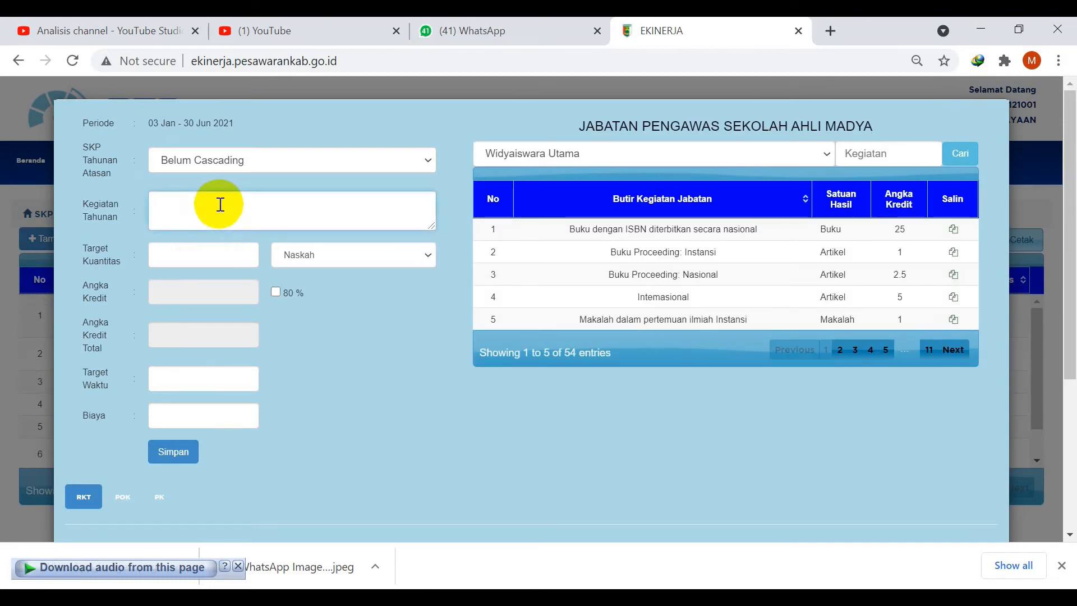
pyautogui.hotkey('ctrl', 'v')
# Set the Target Kuantitas of the Menyusun program pembimbingan dan pelatihan activity to 1 and choose Program as the unit.
pyautogui.click(190, 252)
pyautogui.write('1')
pyautogui.click(307, 254)
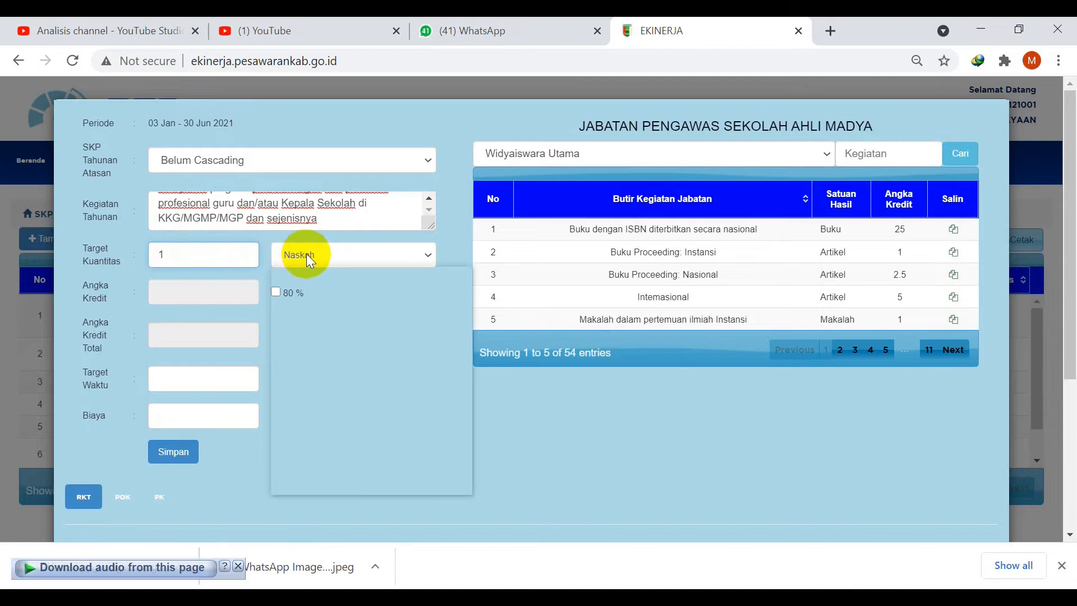
pyautogui.scroll(-5, 356, 380)
pyautogui.scroll(-10, 365, 393)
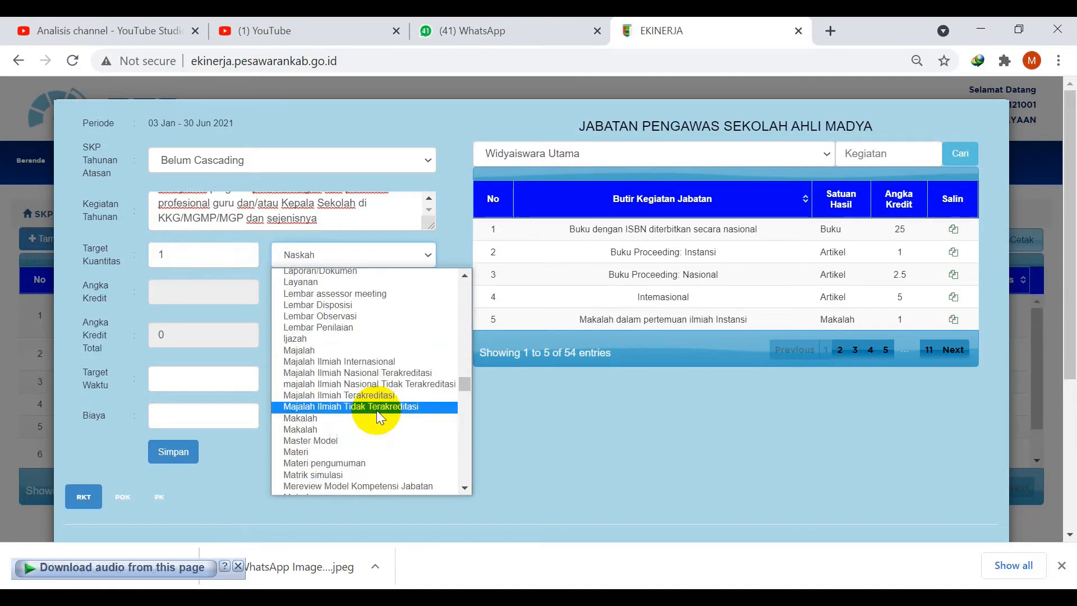
pyautogui.scroll(-5, 375, 413)
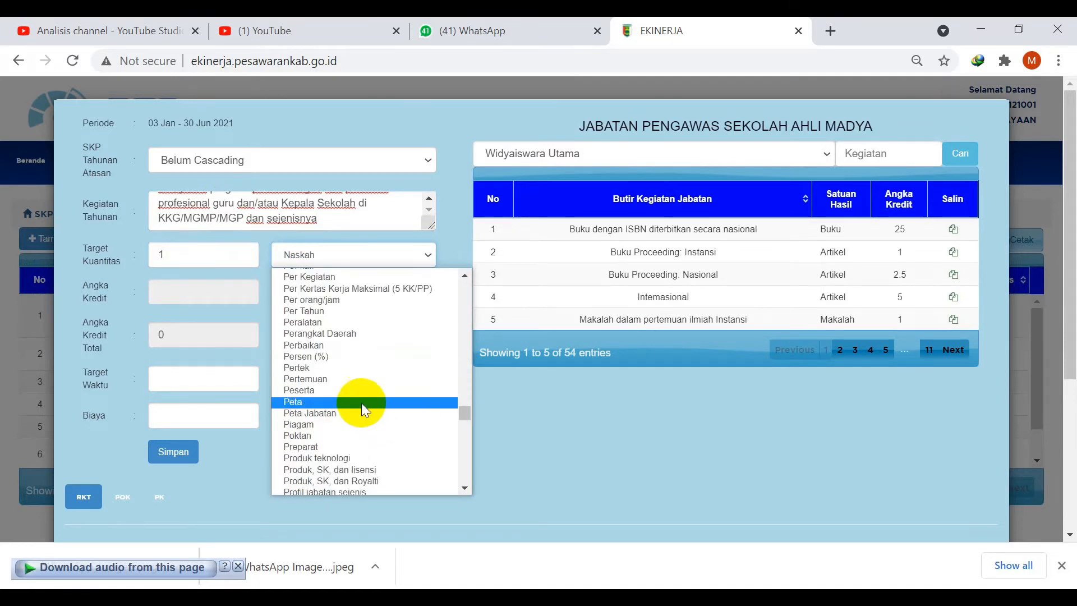
pyautogui.scroll(-6, 356, 396)
pyautogui.scroll(4, 356, 395)
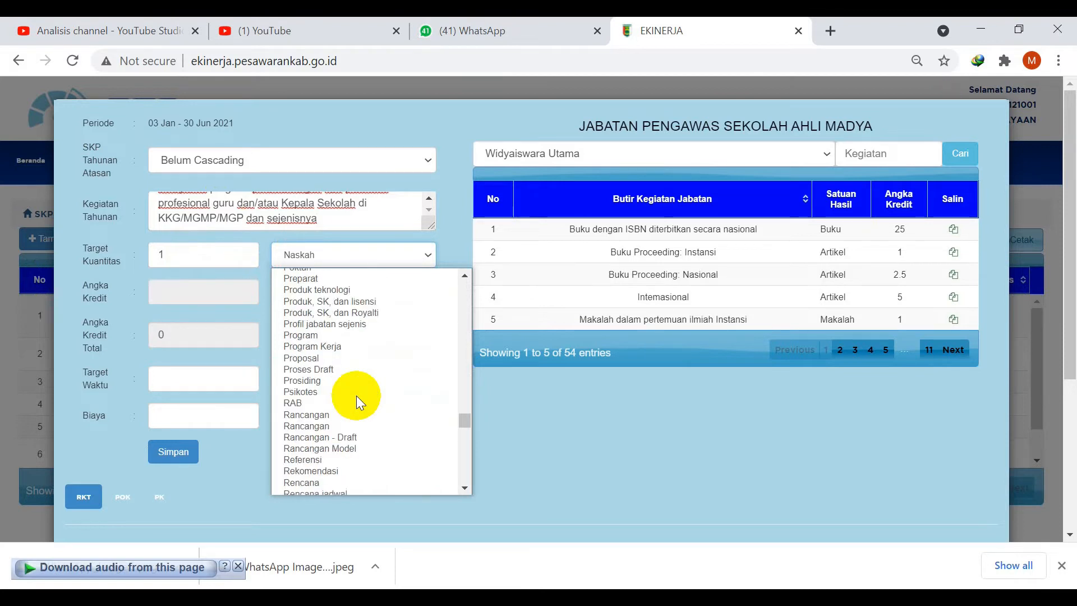
pyautogui.scroll(3, 355, 395)
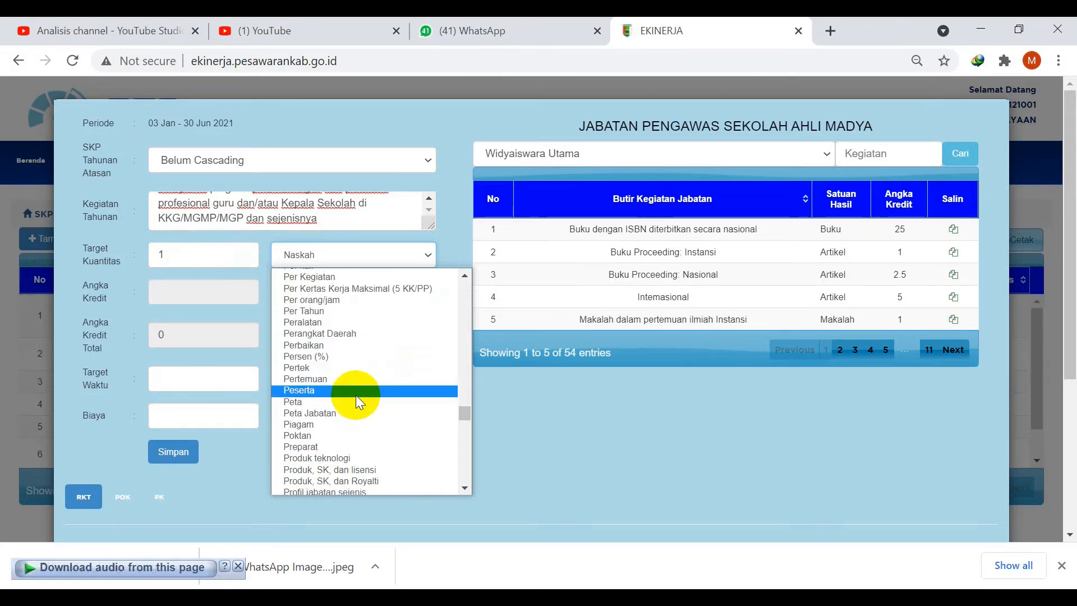
pyautogui.scroll(-3, 356, 395)
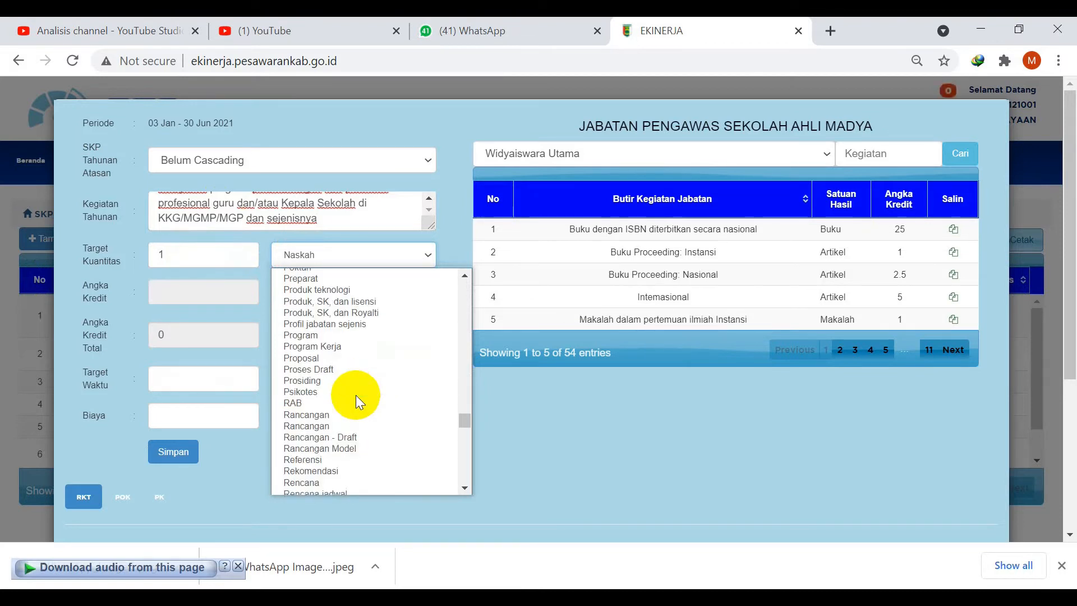
pyautogui.click(333, 337)
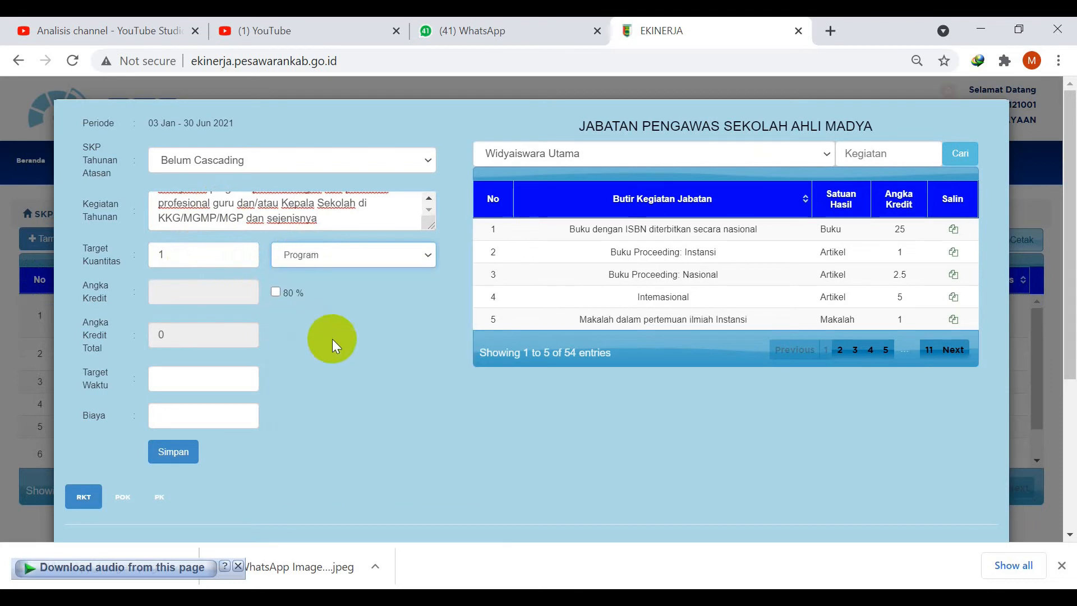
# Set the Target Waktu of the Menyusun program pembimbingan dan pelatihan activity to 1 and save the annual target.
pyautogui.click(196, 374)
pyautogui.write('1')
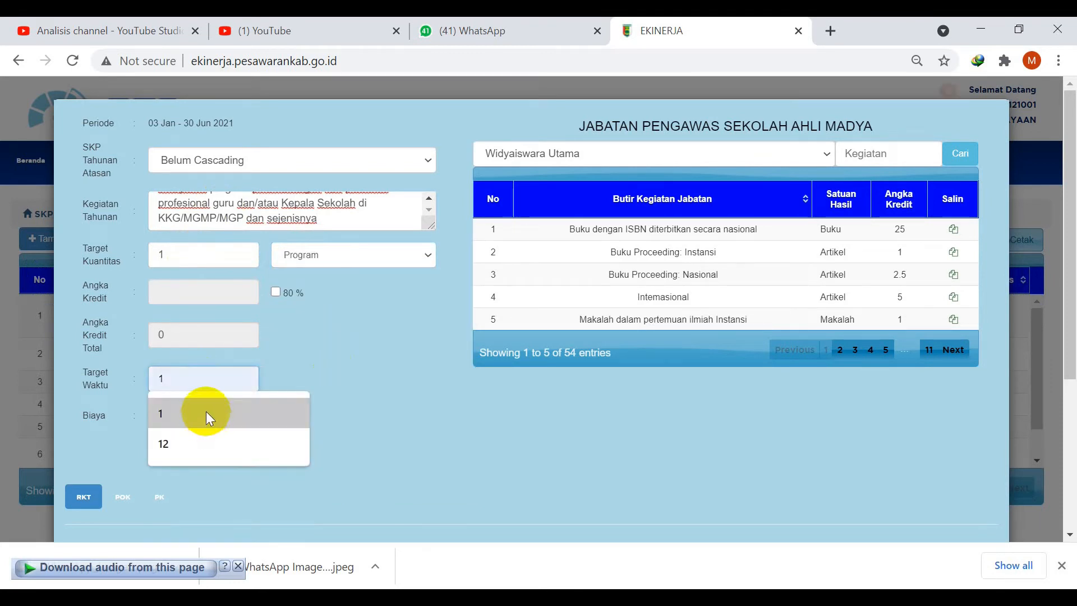
pyautogui.click(321, 403)
pyautogui.click(179, 452)
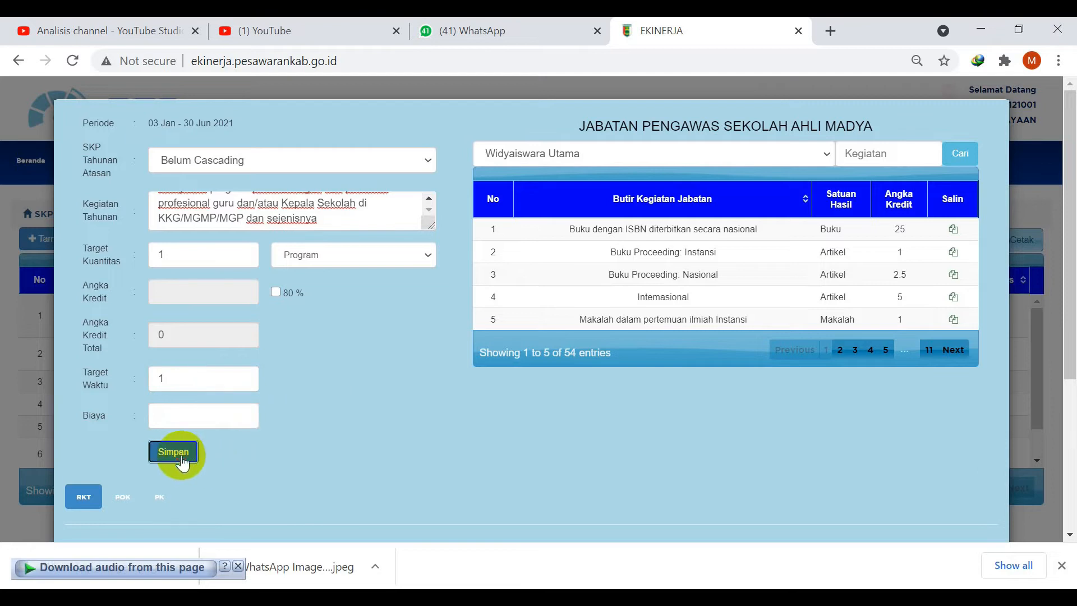
pyautogui.click(690, 154)
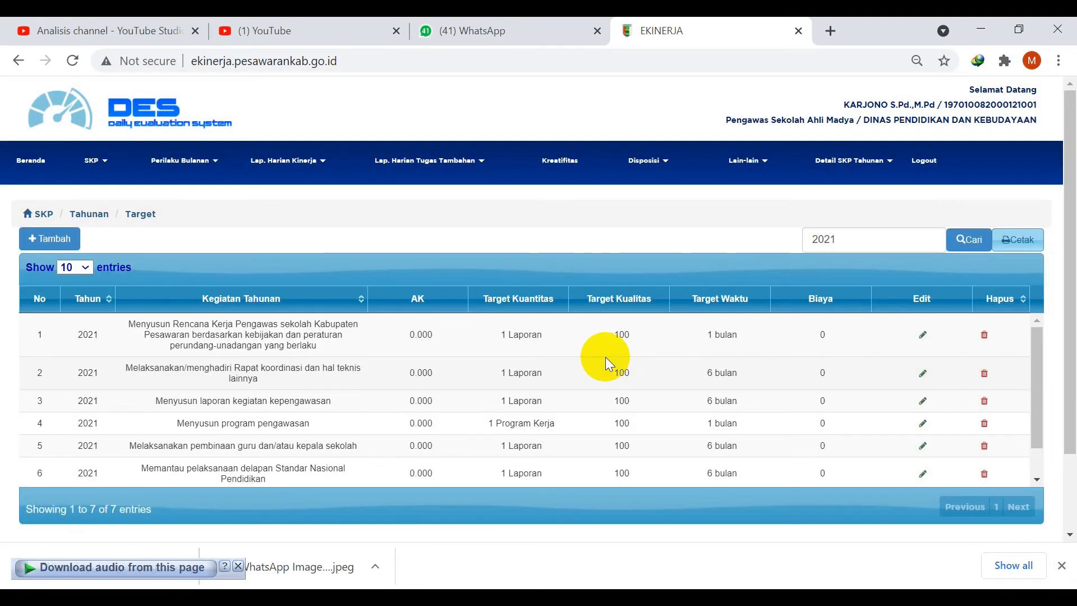
# Switch to the des presentation in PowerPoint and copy the eighth task, Melaksanakan pembimbingan dan pelatihan profesional guru dan/atau kepala sekolah.
pyautogui.click(606, 601)
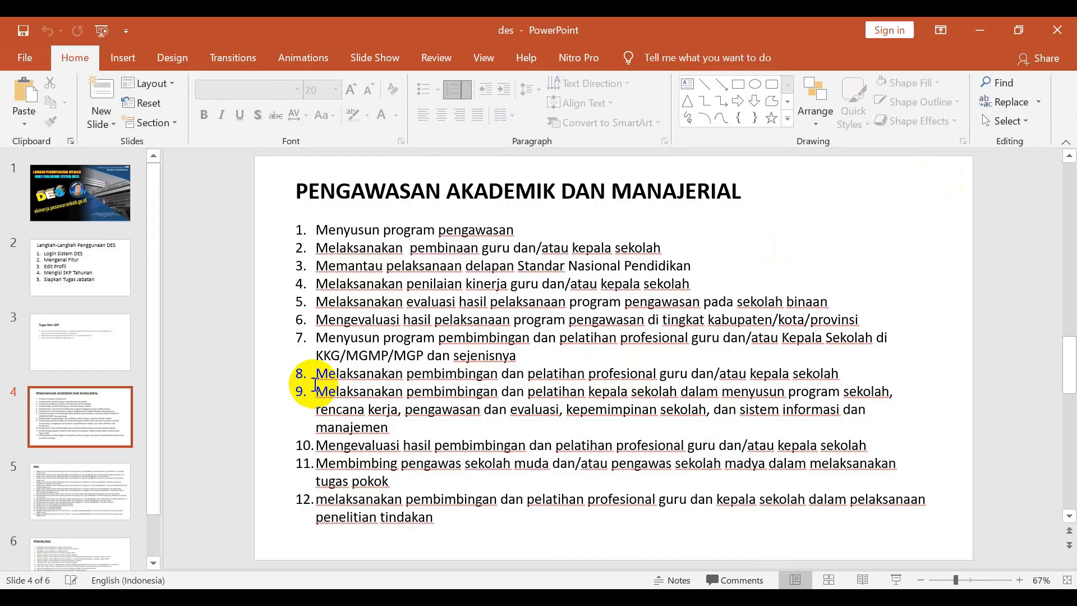
pyautogui.moveTo(319, 379); pyautogui.dragTo(840, 378)
pyautogui.hotkey('ctrl', 'c')
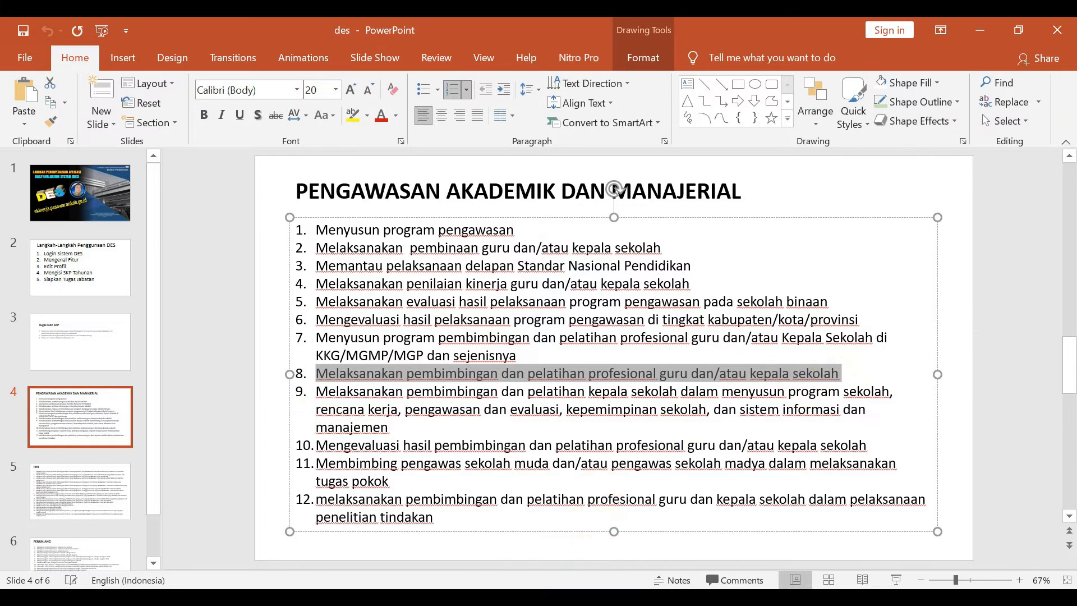
# Switch back to EKINERJA and start a new annual target with Melaksanakan pembimbingan dan pelatihan profesional guru dan/atau kepala sekolah as the Kegiatan Tahunan.
pyautogui.hotkey('alt', 'Tab')
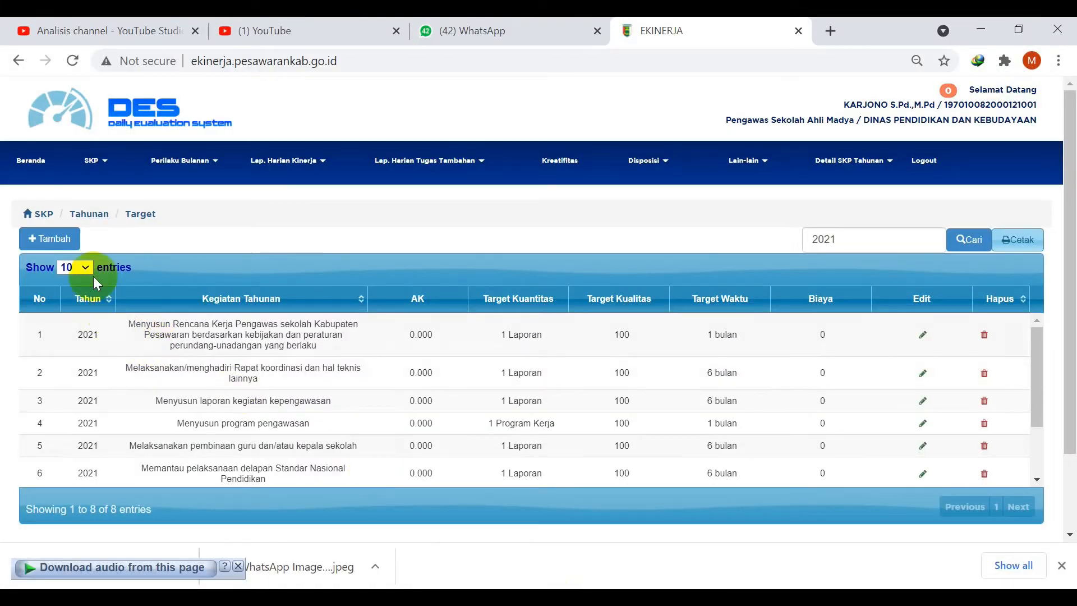
pyautogui.click(53, 240)
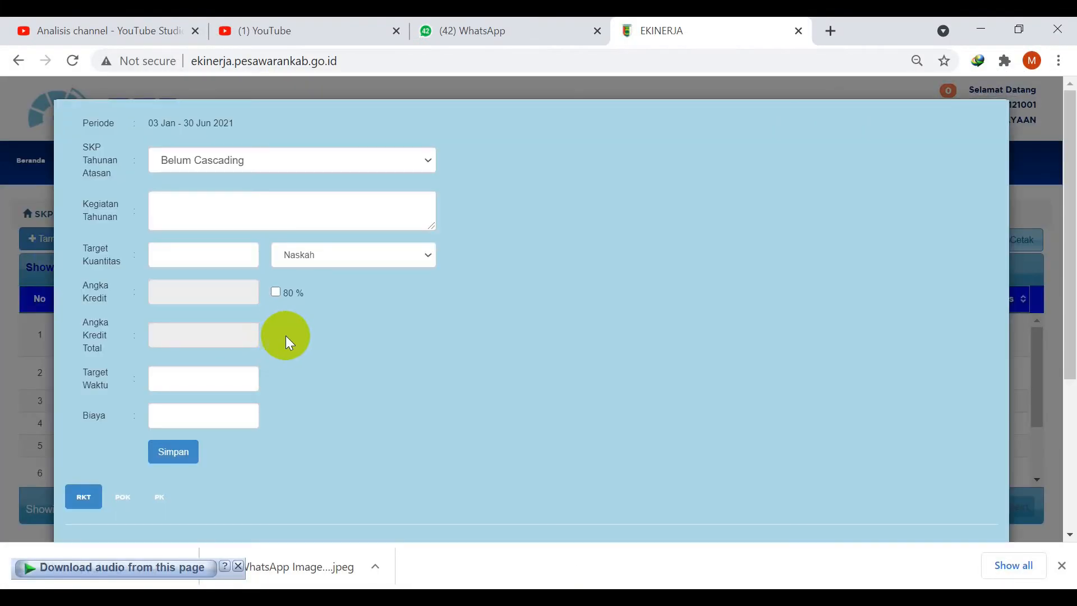
pyautogui.click(293, 216)
pyautogui.hotkey('ctrl', 'v')
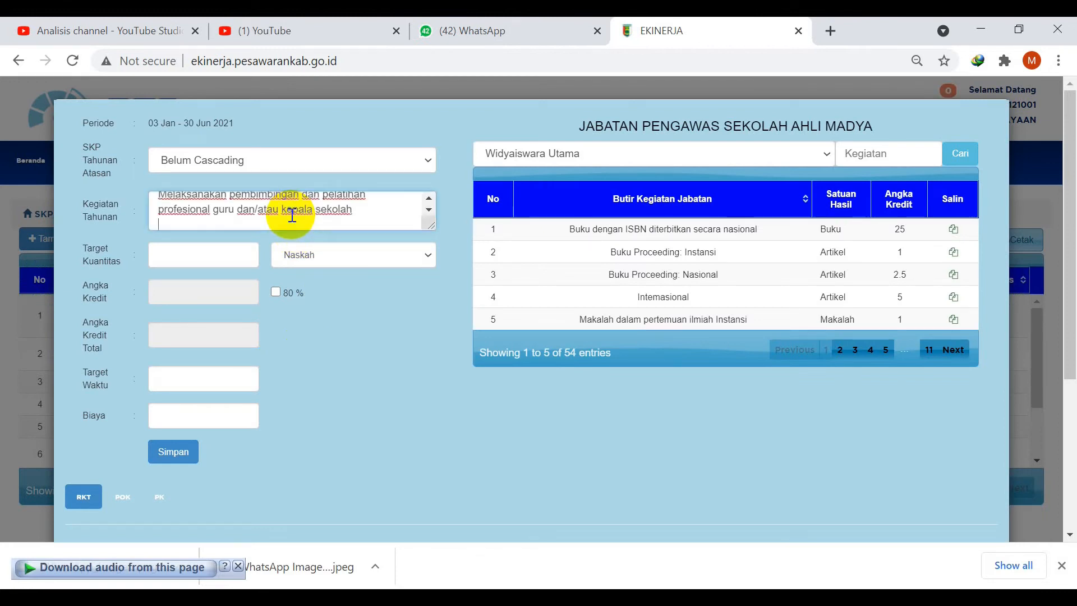
pyautogui.scroll(1, 292, 215)
# Set the Target Kuantitas of the Melaksanakan pembimbingan dan pelatihan profesional activity to 1 and choose Laporan as the unit.
pyautogui.click(216, 247)
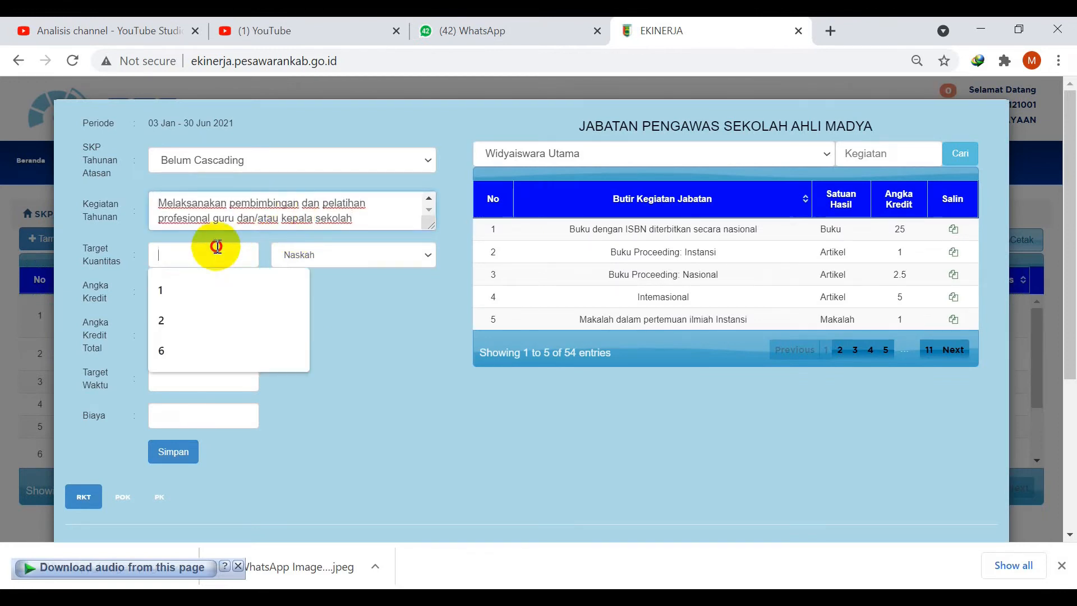
pyautogui.write('1')
pyautogui.click(318, 248)
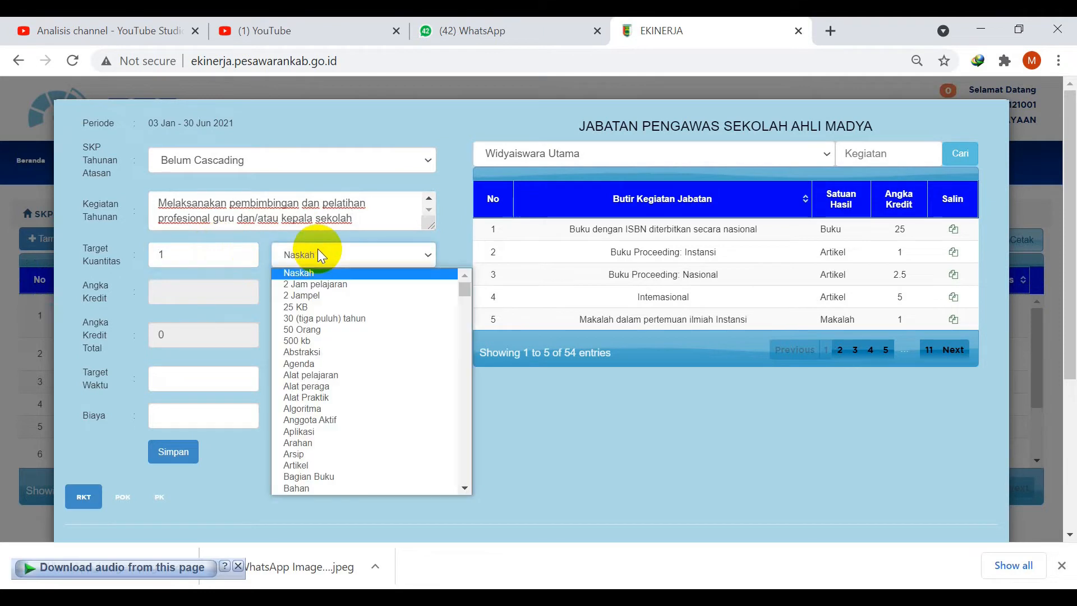
pyautogui.scroll(-10, 347, 371)
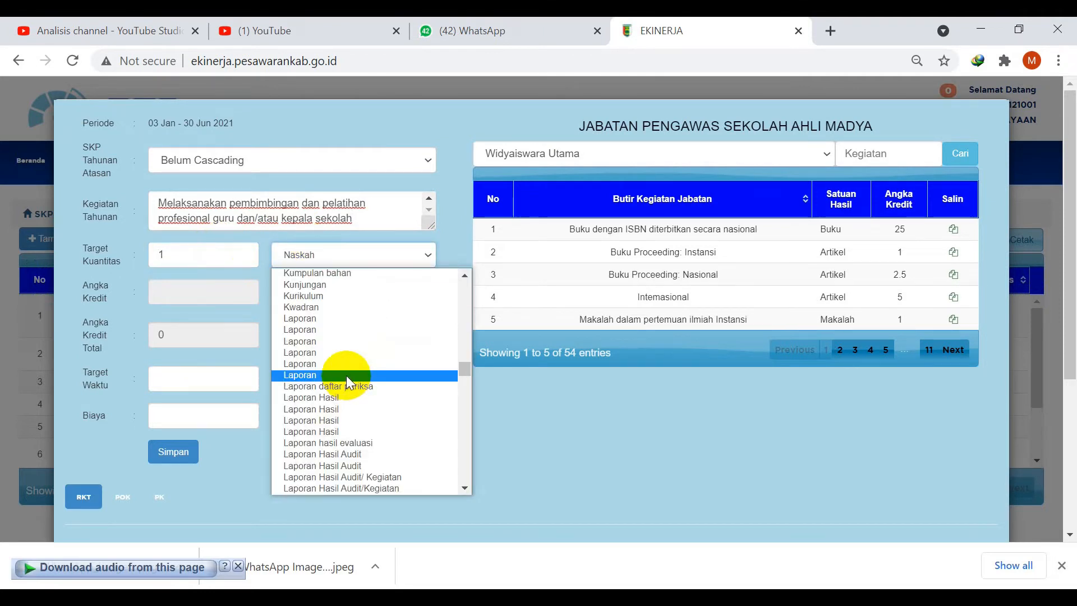
pyautogui.press('Escape')
# Set the Target Waktu of the Melaksanakan pembimbingan dan pelatihan profesional activity to 6 and save the annual target.
pyautogui.click(179, 381)
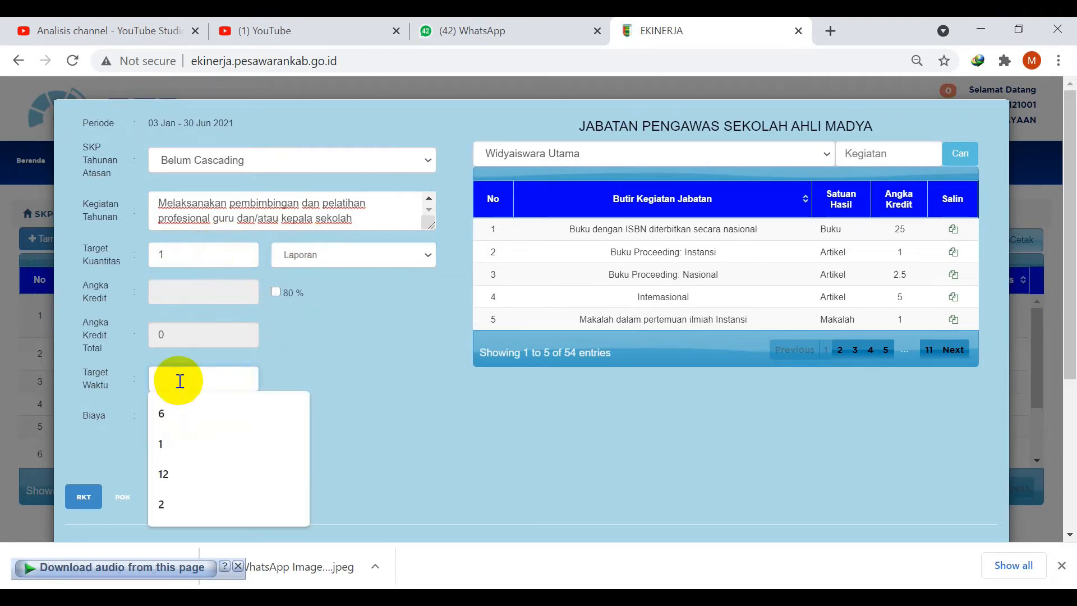
pyautogui.click(184, 406)
pyautogui.click(175, 456)
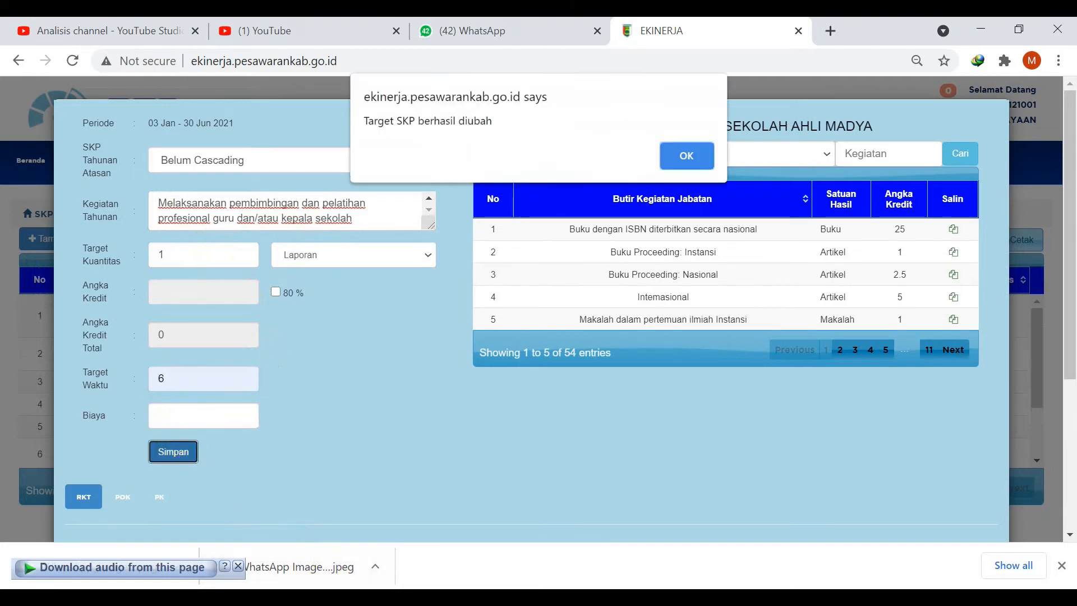
pyautogui.click(681, 167)
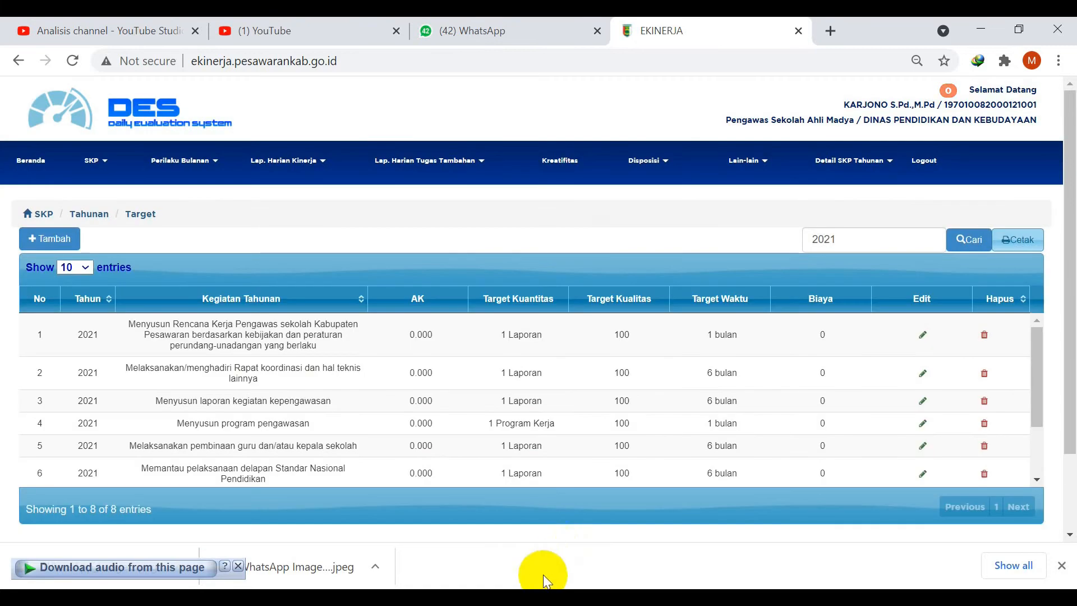
# Copy the ninth task, beginning Melaksanakan pembimbingan dan pelatihan kepala sekolah, from the des presentation in PowerPoint and return to EKINERJA.
pyautogui.click(676, 538)
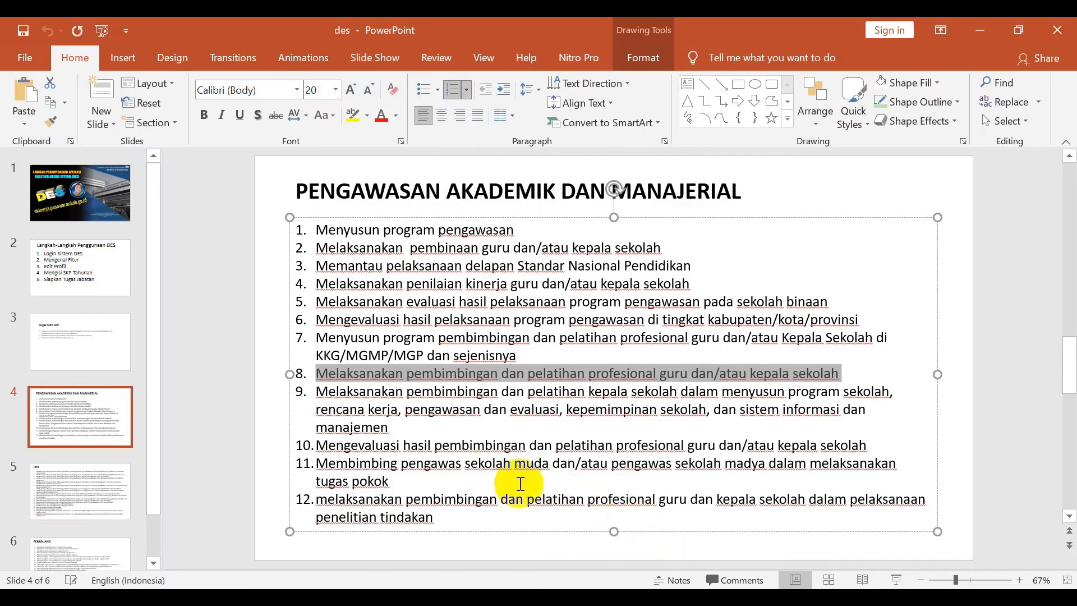
pyautogui.moveTo(310, 392); pyautogui.dragTo(399, 429)
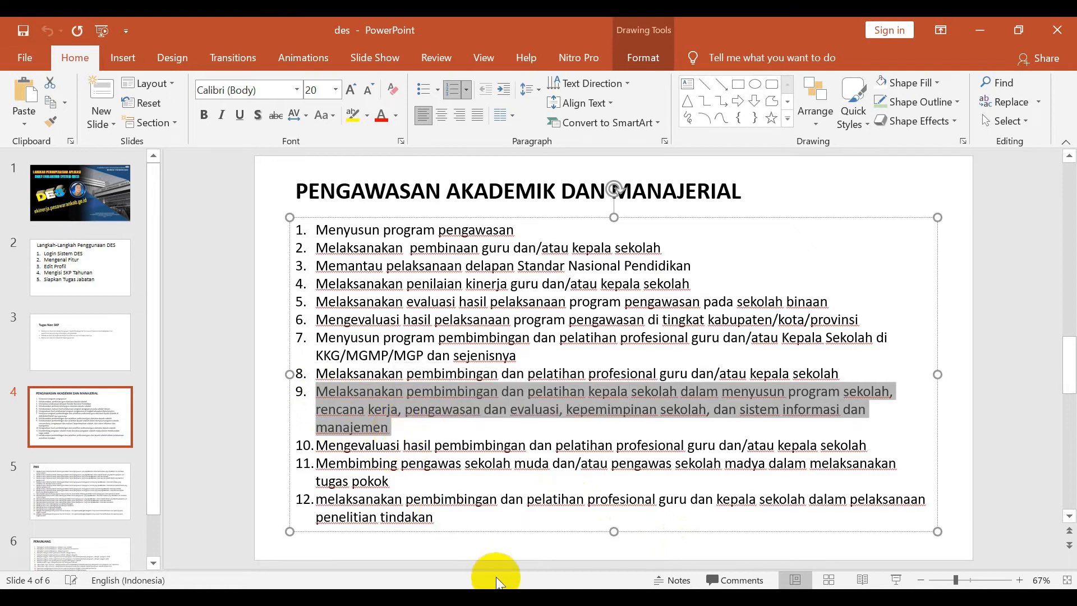
pyautogui.hotkey('alt', 'Tab')
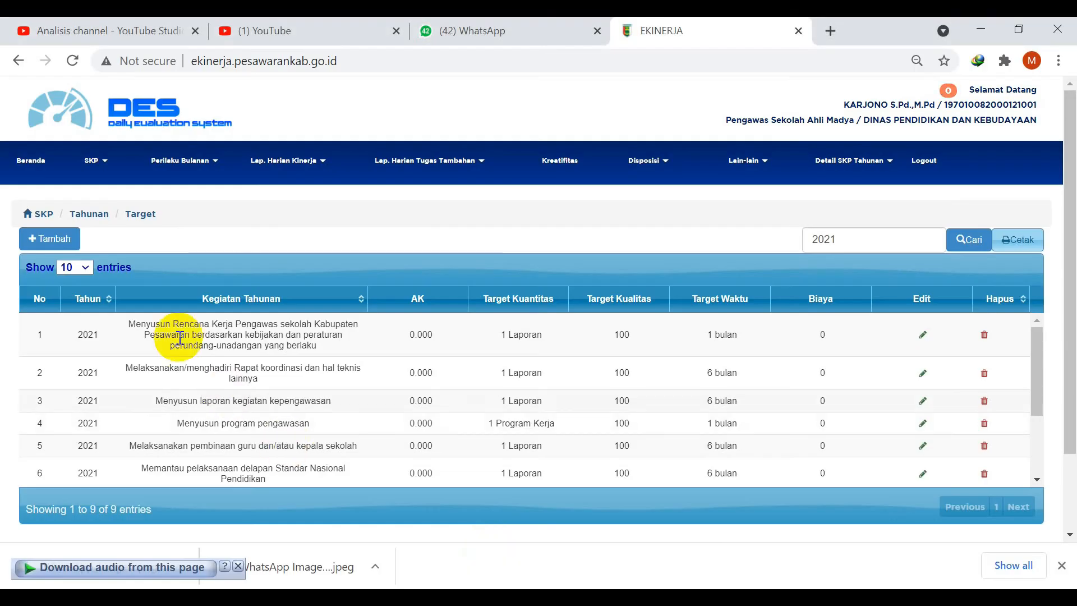
# Start a new annual target and paste the copied Melaksanakan pembimbingan dan pelatihan kepala sekolah task as the Kegiatan Tahunan.
pyautogui.click(54, 247)
pyautogui.click(250, 206)
pyautogui.hotkey('ctrl', 'v')
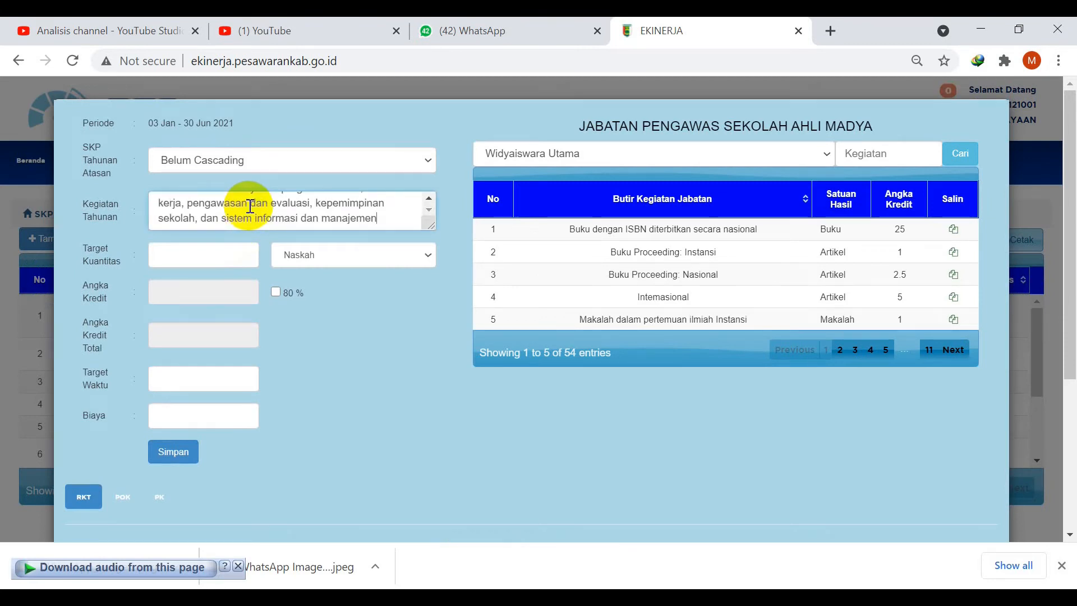
# Set the Target Kuantitas of the kepala sekolah training activity to 1 and choose Laporan as the unit.
pyautogui.click(226, 250)
pyautogui.write('1')
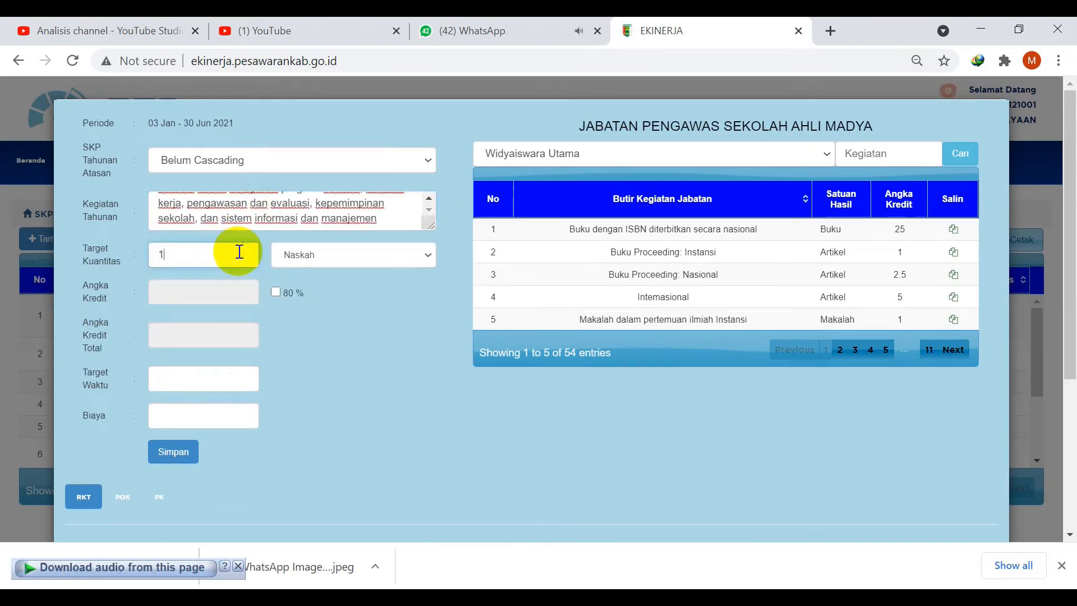
pyautogui.click(312, 258)
pyautogui.scroll(-10, 369, 469)
pyautogui.scroll(-10, 347, 432)
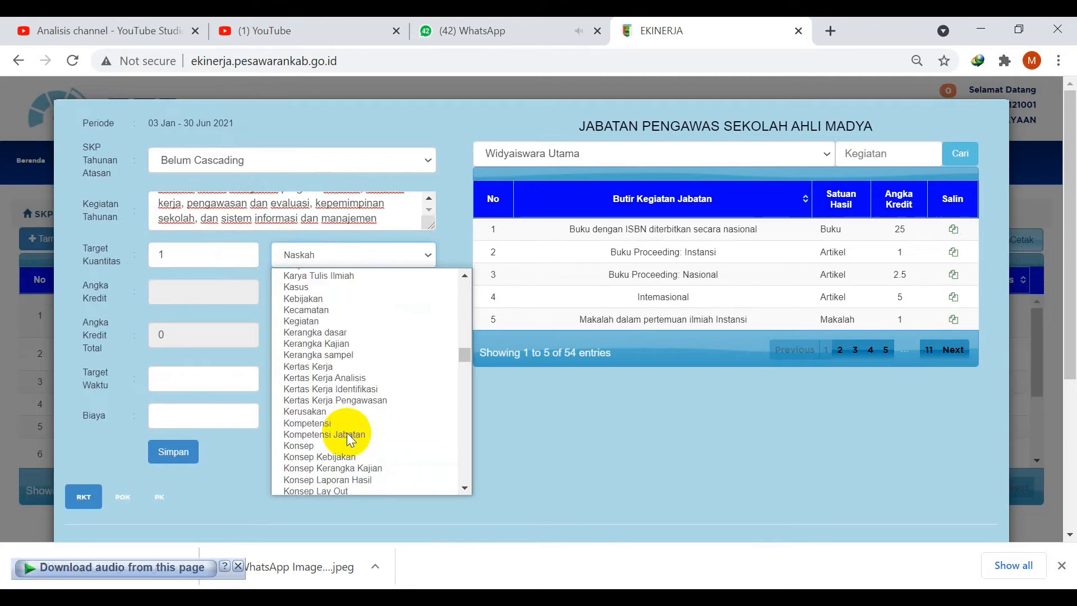
pyautogui.scroll(5, 322, 365)
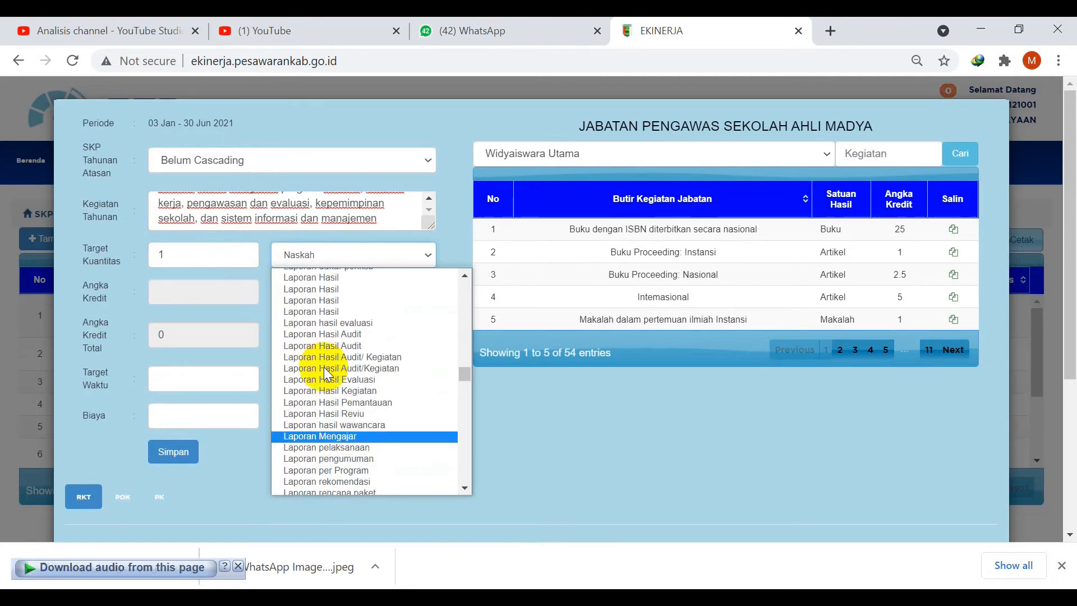
pyautogui.click(319, 366)
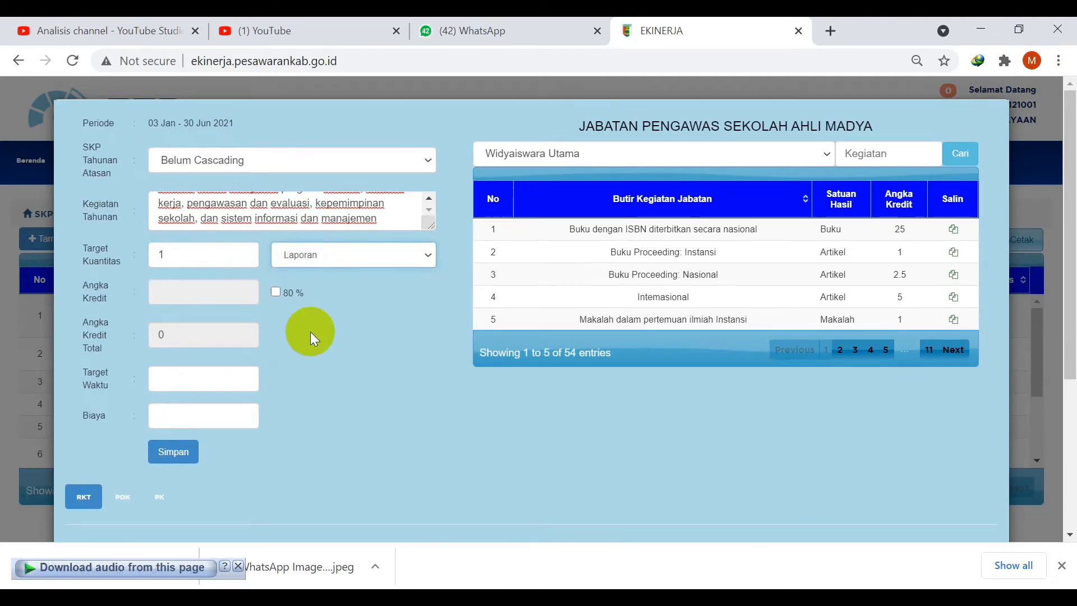
# Set the Target Waktu of the kepala sekolah training activity to 6 and save the annual target.
pyautogui.click(193, 381)
pyautogui.write('6')
pyautogui.click(168, 453)
pyautogui.click(694, 157)
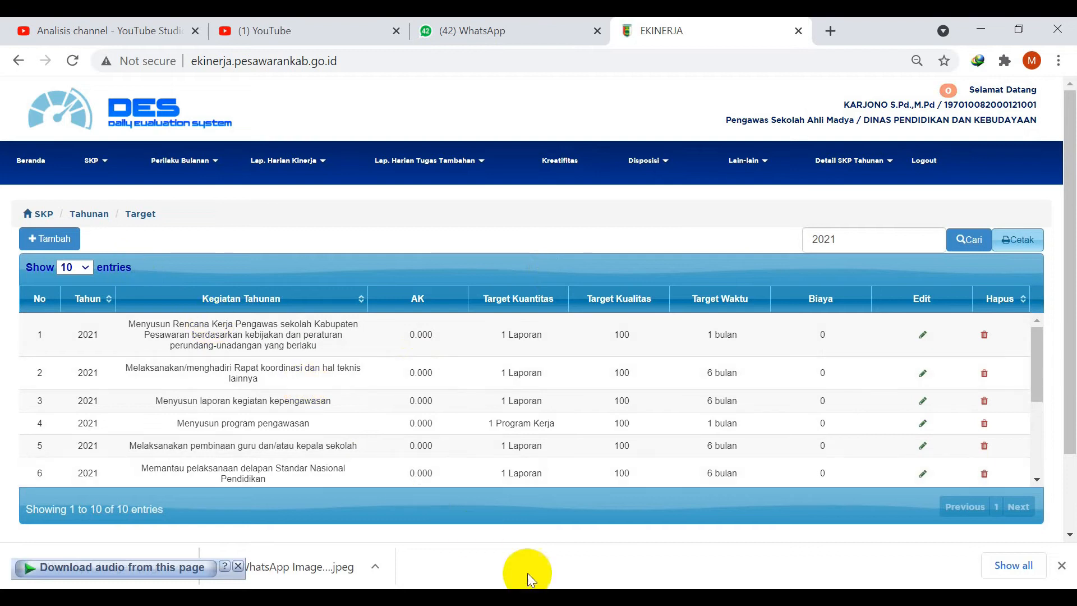
# Copy the tenth task, beginning Mengevaluasi hasil pembimbingan dan pelatihan profesional, from the des presentation in PowerPoint and return to EKINERJA.
pyautogui.click(481, 597)
pyautogui.click(662, 534)
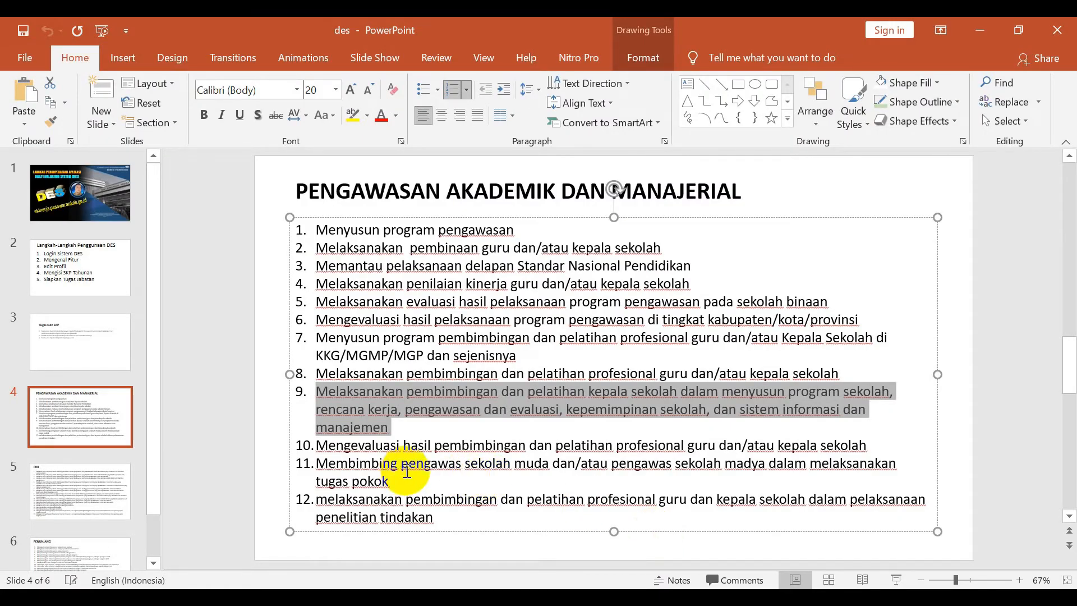
pyautogui.click(317, 446)
pyautogui.moveTo(317, 446); pyautogui.dragTo(874, 445)
pyautogui.hotkey('ctrl', 'c')
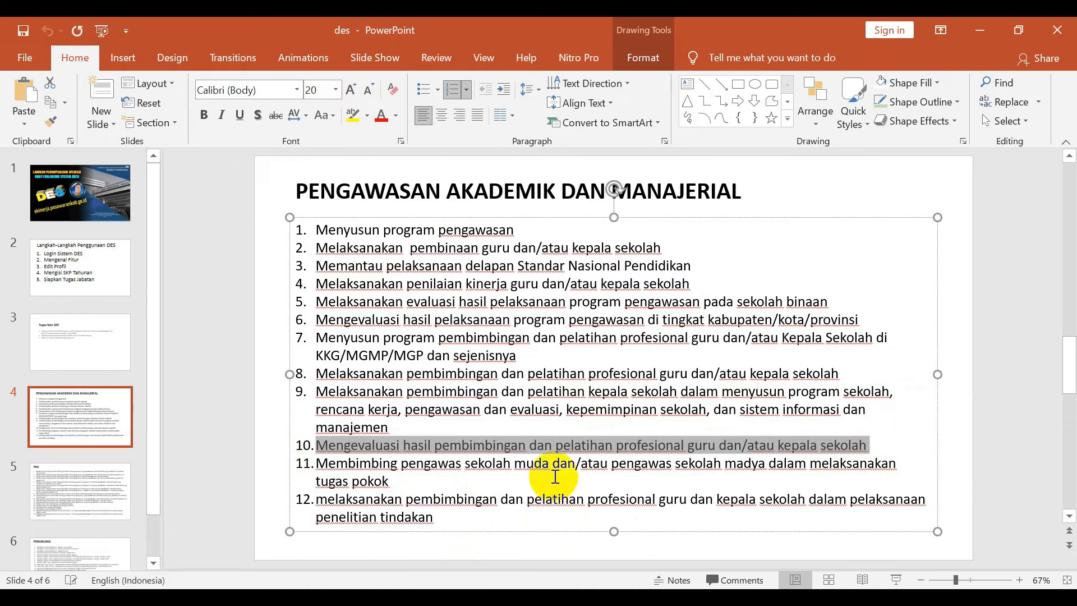
pyautogui.click(471, 600)
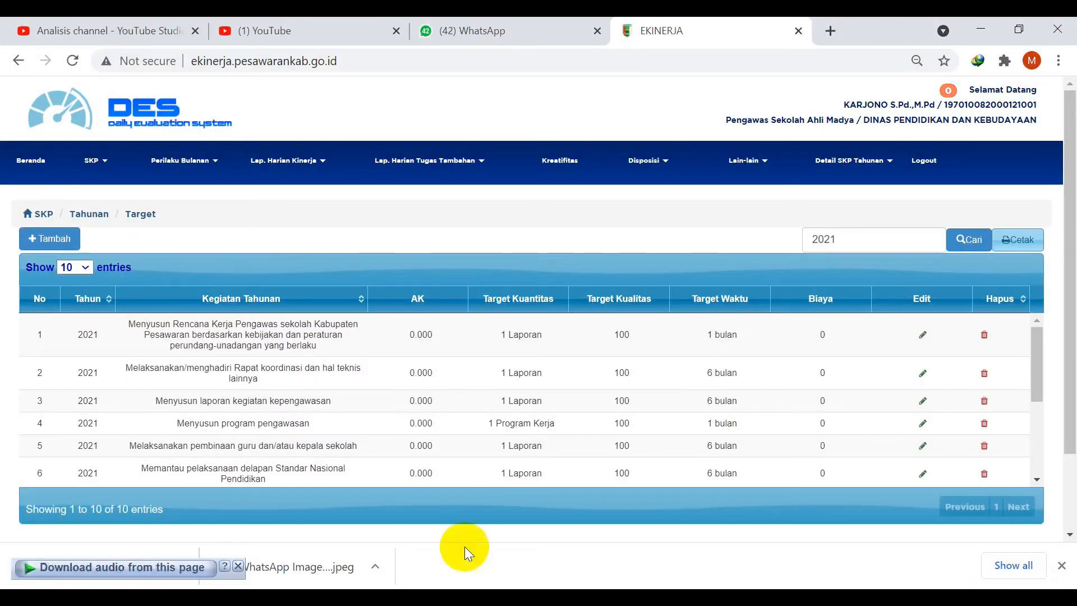
# Start a new annual target with Mengevaluasi hasil pembimbingan dan pelatihan profesional guru dan/atau kepala sekolah as the Kegiatan Tahunan, without a trailing blank line.
pyautogui.click(62, 238)
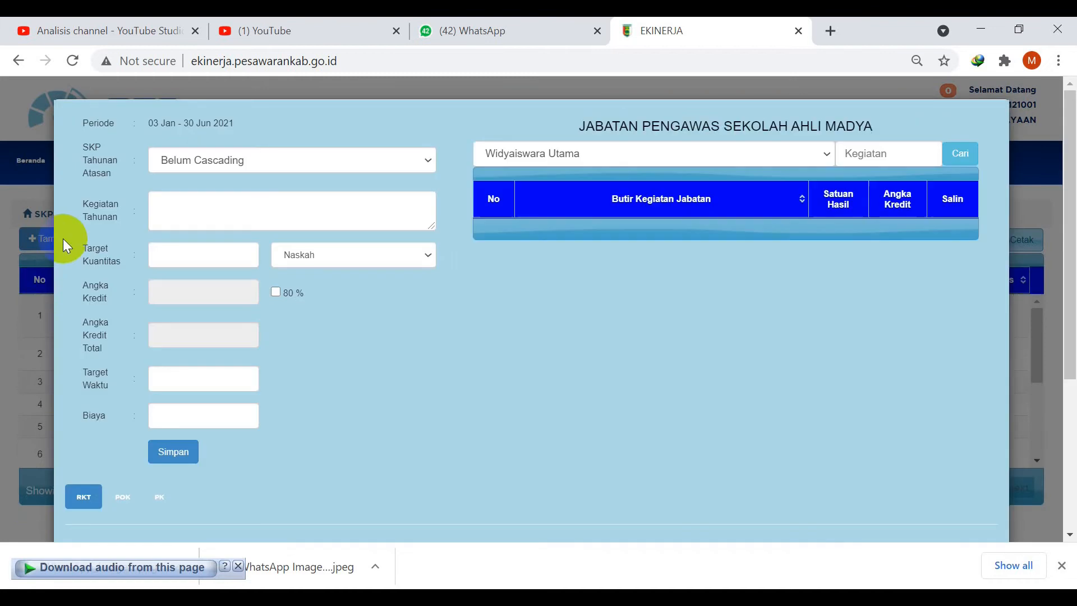
pyautogui.click(205, 206)
pyautogui.hotkey('ctrl', 'v')
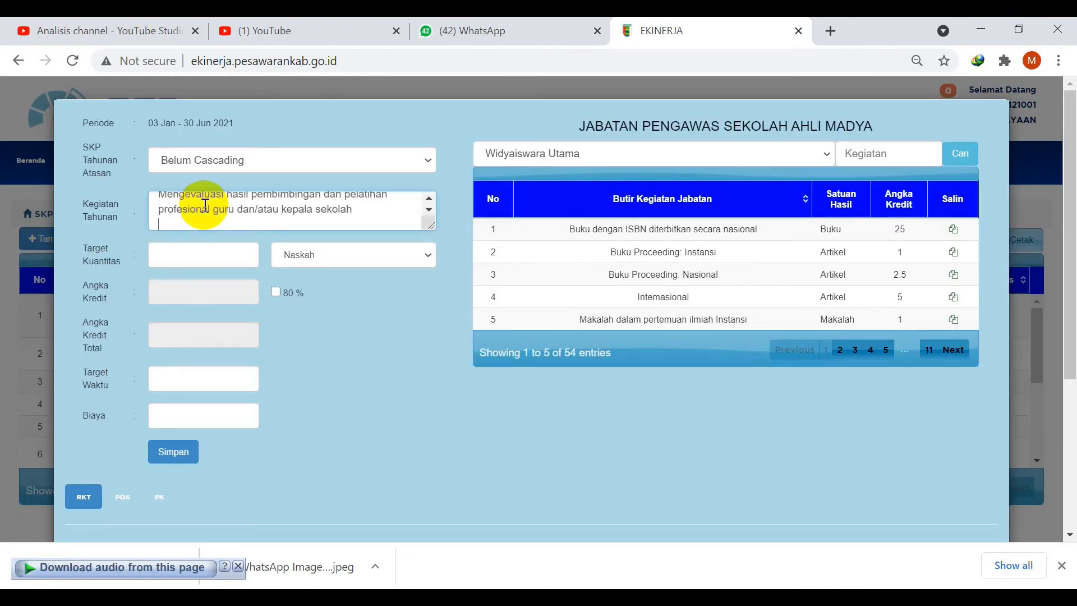
pyautogui.press('BackSpace')
# Set the Target Kuantitas of the Mengevaluasi hasil pembimbingan activity to 1 and choose Laporan as the unit.
pyautogui.click(204, 254)
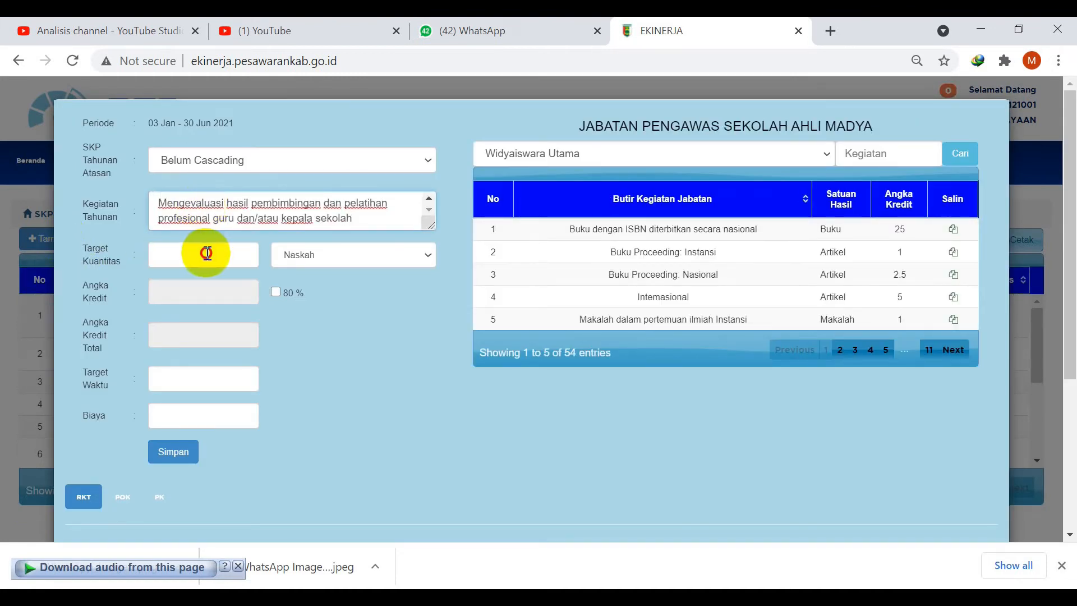
pyautogui.click(293, 288)
pyautogui.click(323, 255)
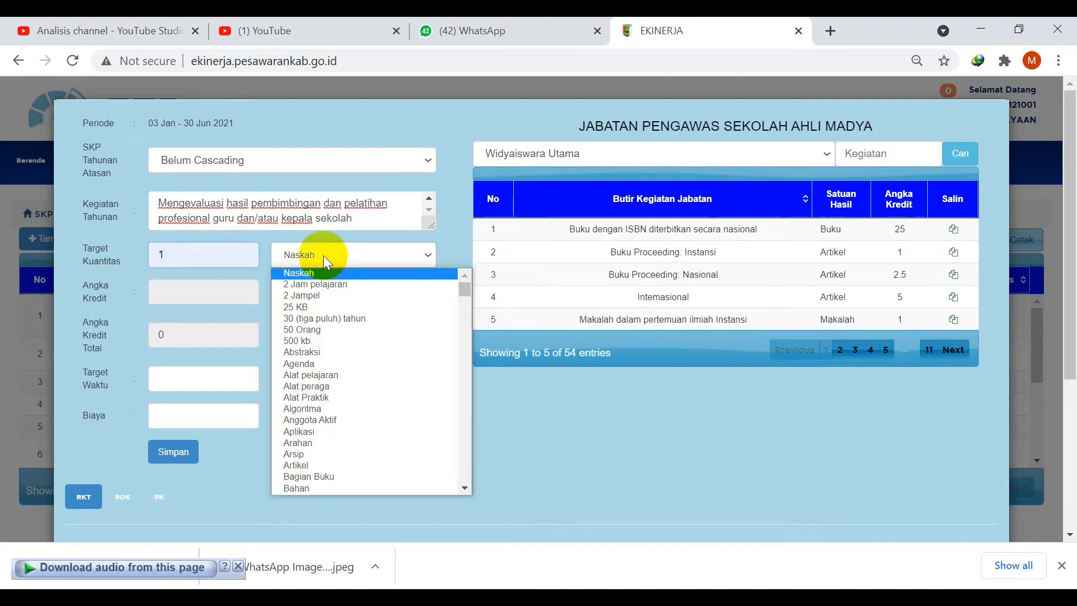
pyautogui.scroll(-10, 335, 357)
pyautogui.scroll(-5, 336, 379)
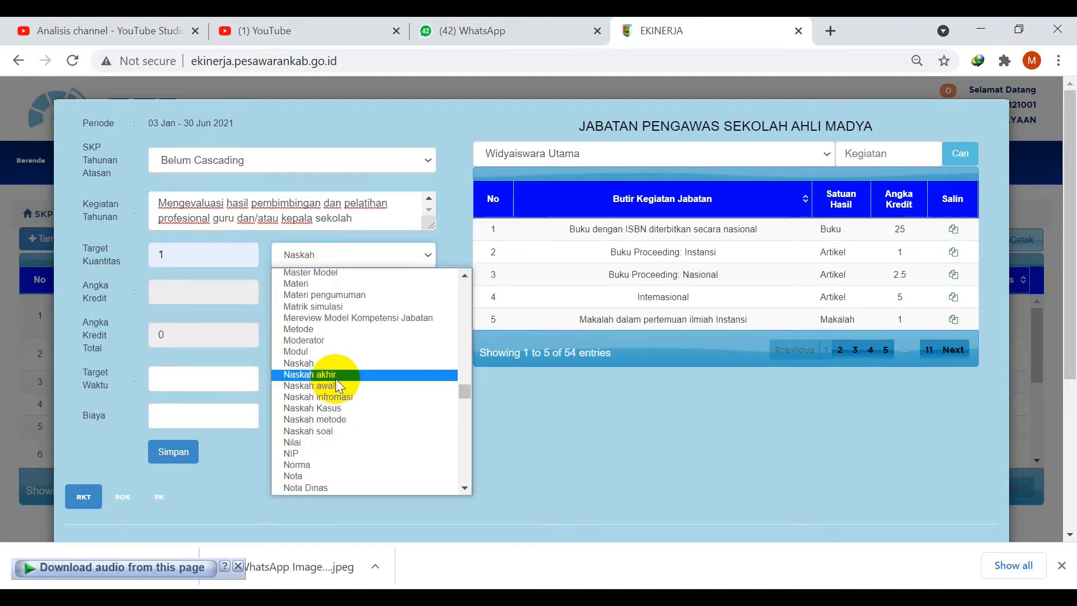
pyautogui.scroll(3, 336, 379)
pyautogui.click(299, 313)
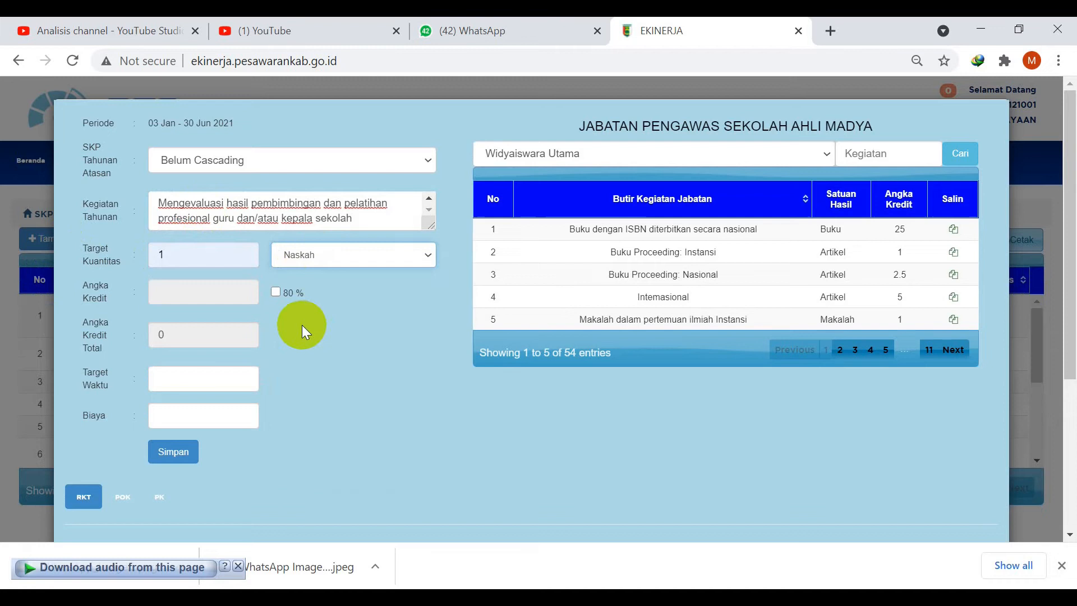
# Set the Target Waktu of the Mengevaluasi hasil pembimbingan activity to 6 and save the annual target.
pyautogui.click(181, 381)
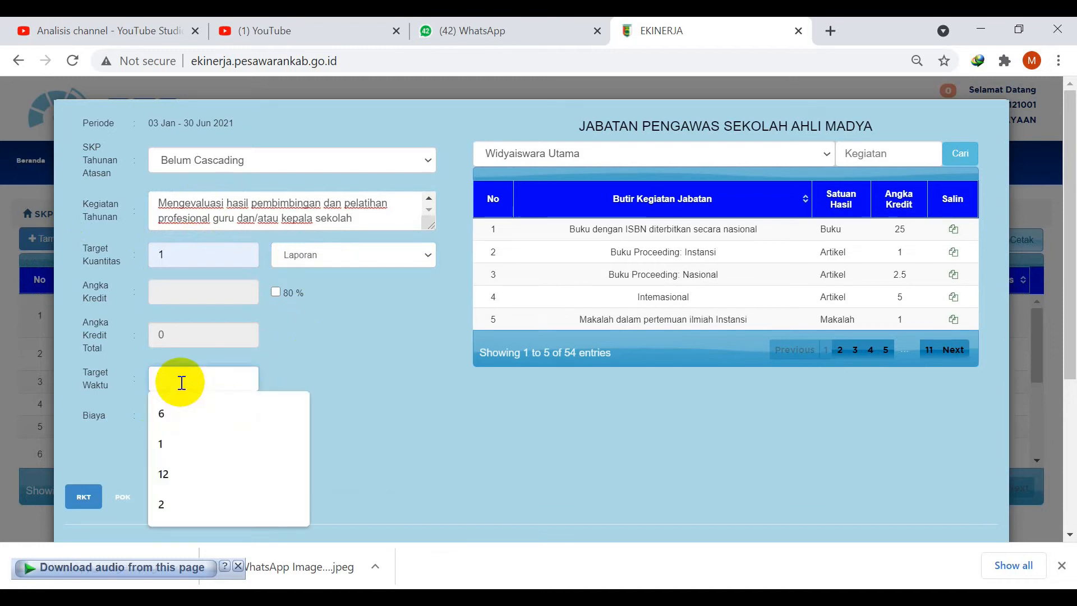
pyautogui.click(181, 398)
pyautogui.click(174, 449)
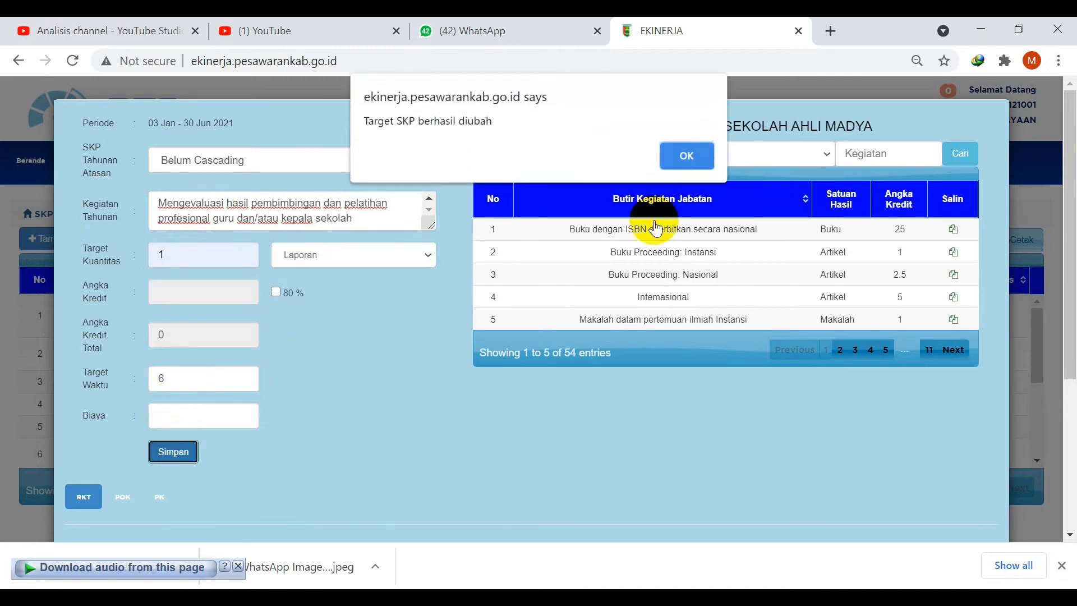
pyautogui.click(688, 157)
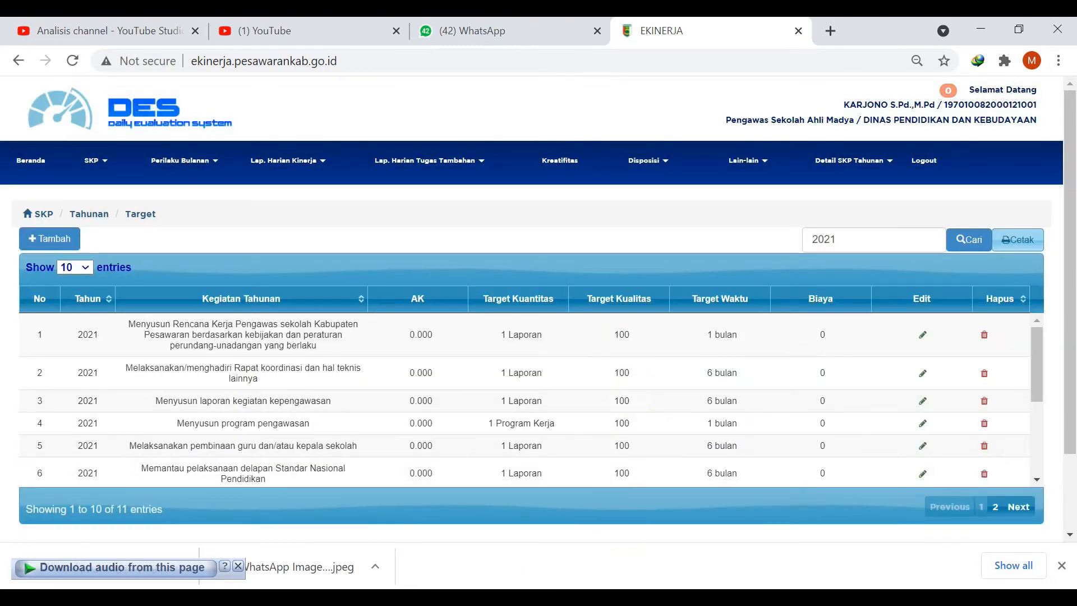
# Switch to PowerPoint, copy item 14, Membuat karya sains/ teknologi tepat gunaKategori Kompleks, from the PIKI slide and return to EKINERJA.
pyautogui.click(640, 554)
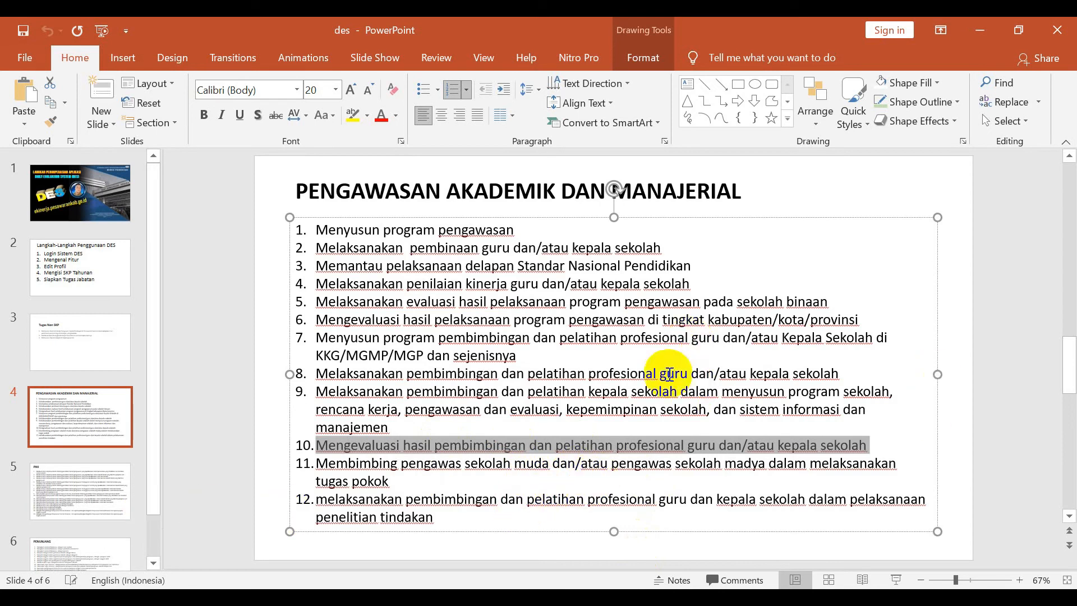
pyautogui.click(79, 504)
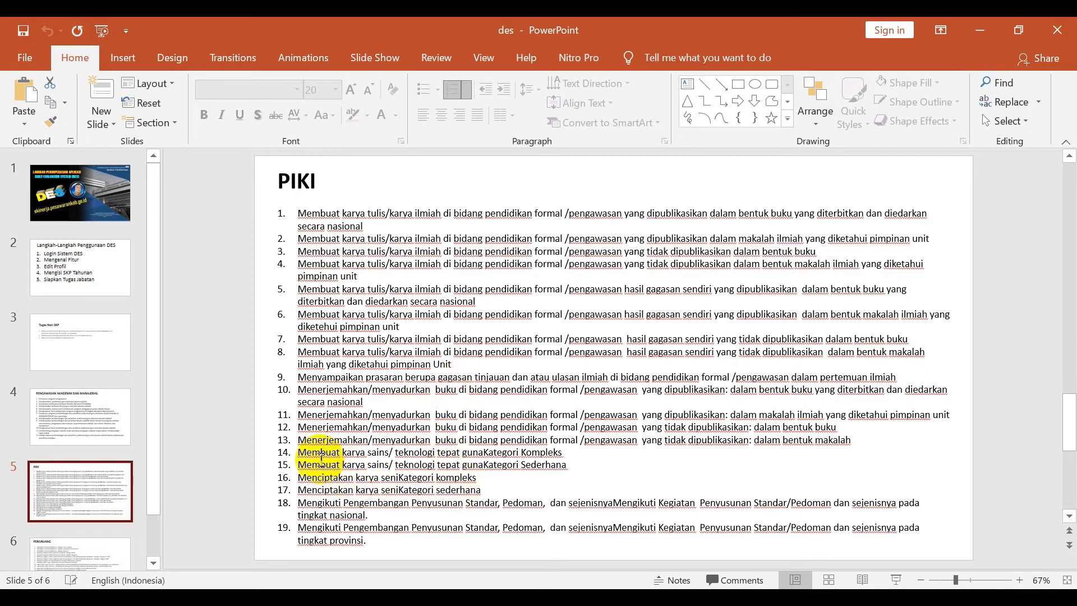
pyautogui.moveTo(298, 452)
pyautogui.mouseDown()
pyautogui.moveTo(555, 477)
pyautogui.moveTo(553, 457)
pyautogui.moveTo(595, 470)
pyautogui.moveTo(581, 456)
pyautogui.mouseUp()
pyautogui.hotkey('ctrl', 'c')
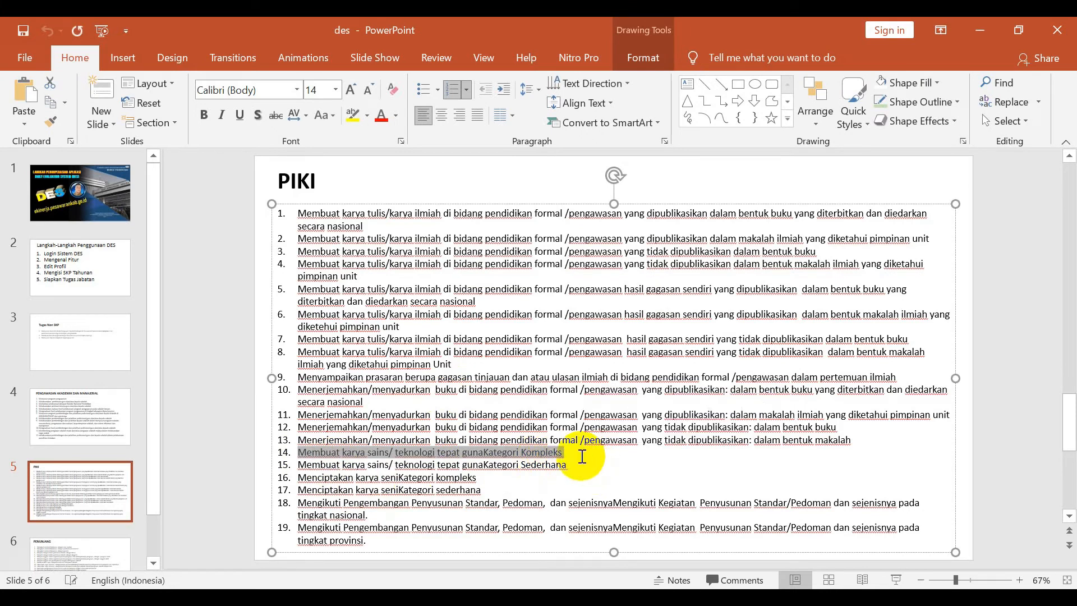
pyautogui.hotkey('alt', 'Tab')
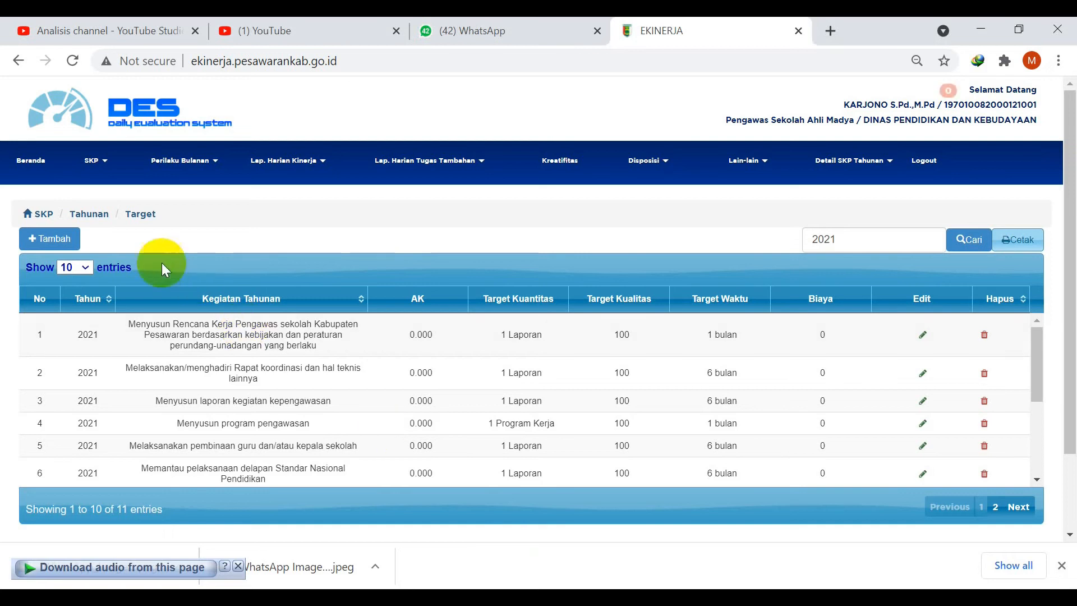
# Start a new annual target with Membuat karya sains/ teknologi tepat gunaKategori Kompleks as the Kegiatan Tahunan.
pyautogui.click(63, 237)
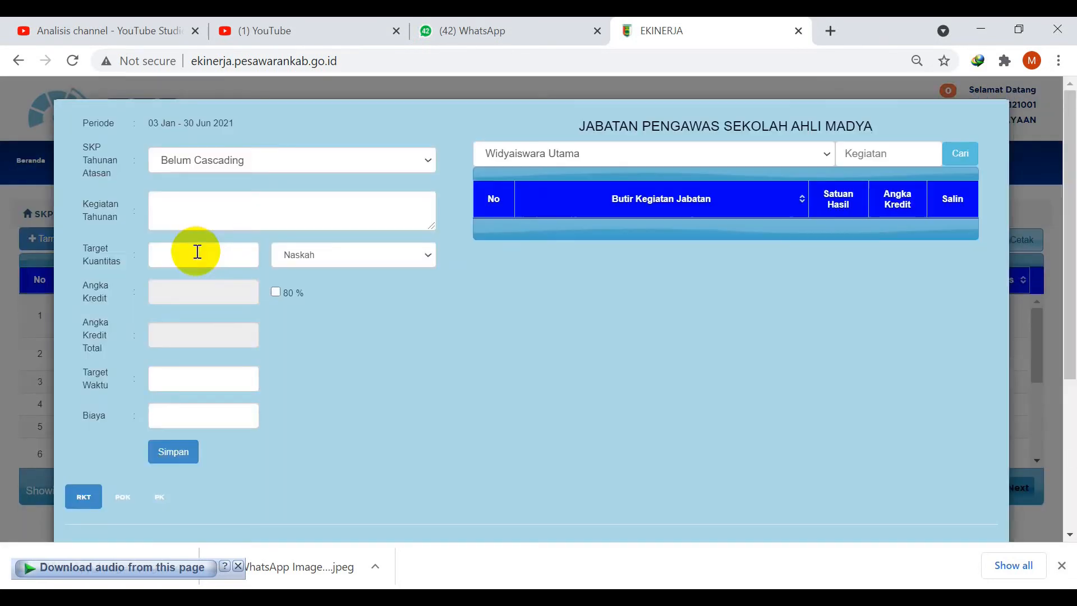
pyautogui.click(212, 203)
pyautogui.hotkey('ctrl', 'v')
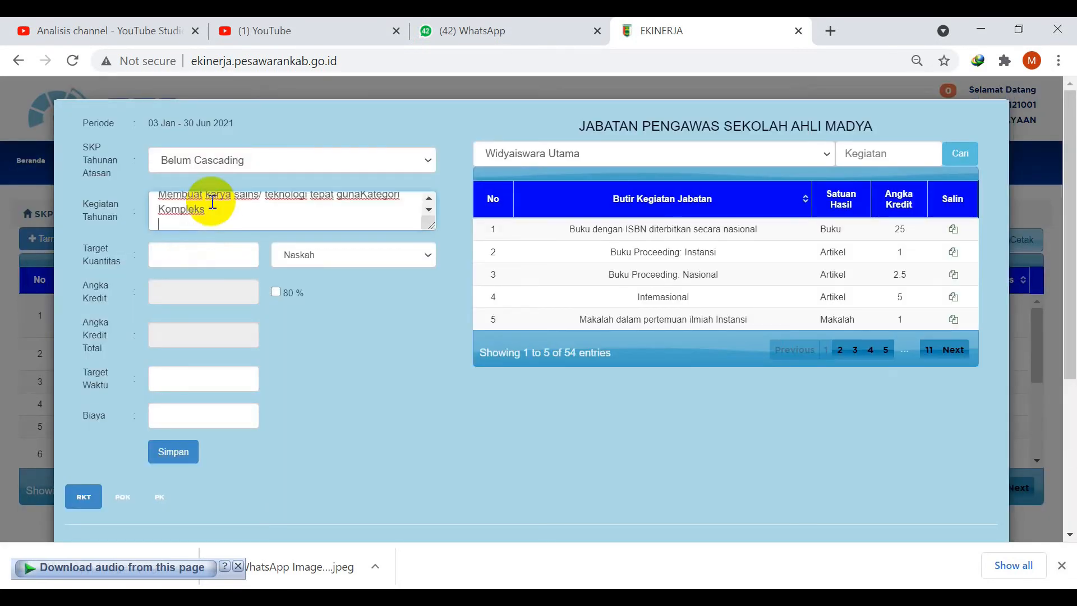
pyautogui.scroll(1, 213, 203)
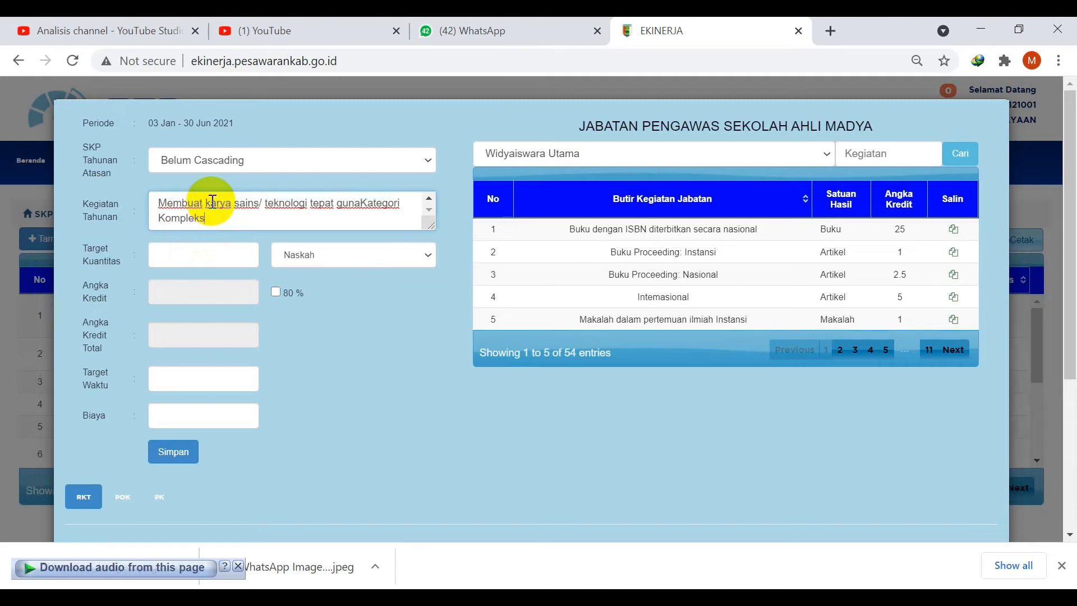
# Set the Target Kuantitas of the Membuat karya sains/ teknologi activity to 2 and choose Laporan as the unit.
pyautogui.click(212, 248)
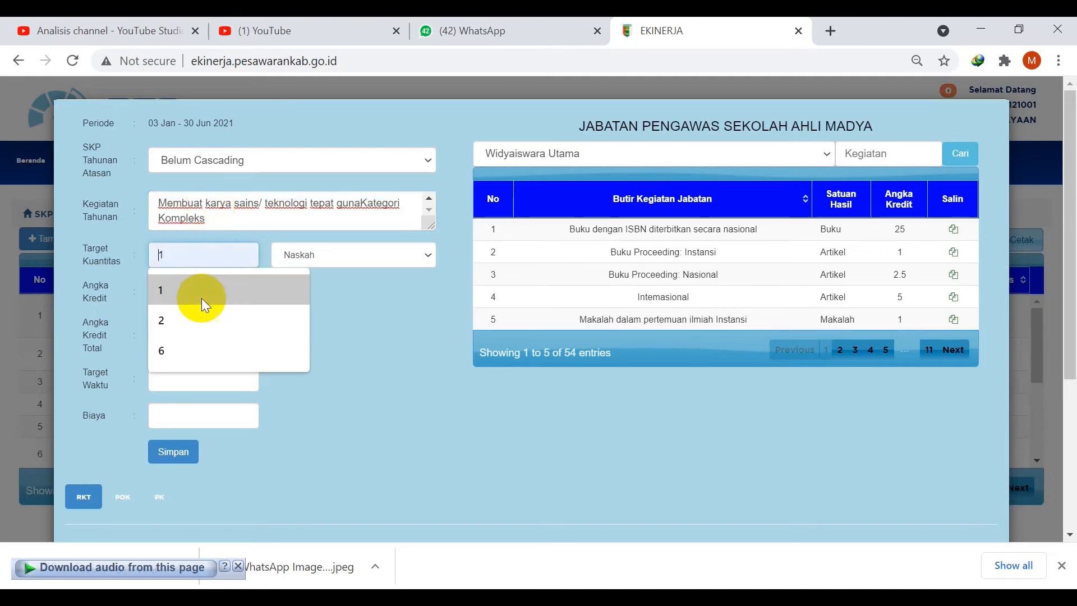
pyautogui.click(197, 313)
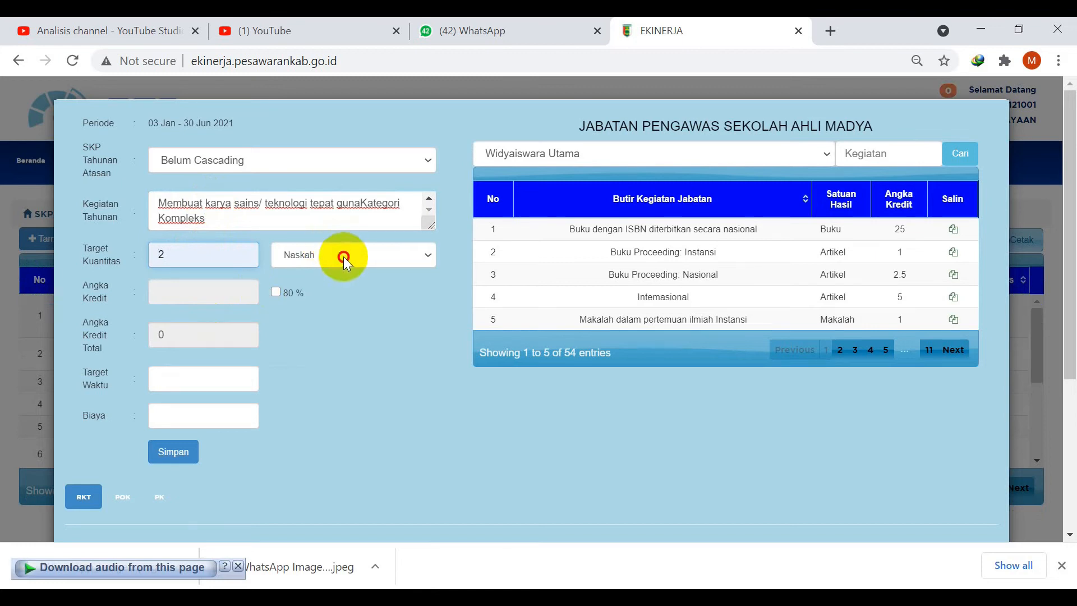
pyautogui.click(343, 257)
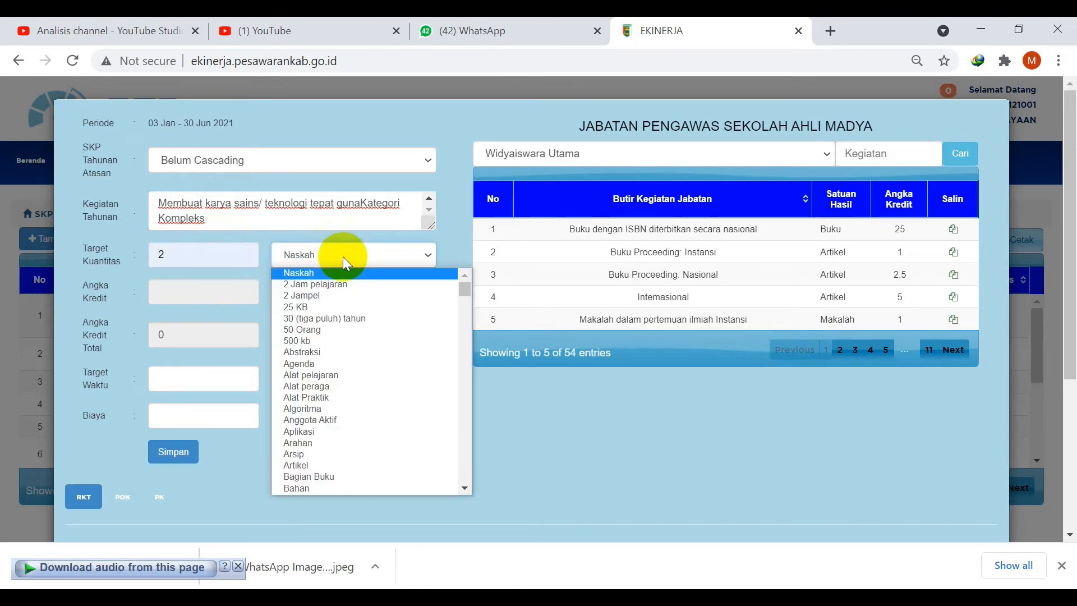
pyautogui.scroll(-9, 332, 409)
pyautogui.scroll(-10, 346, 392)
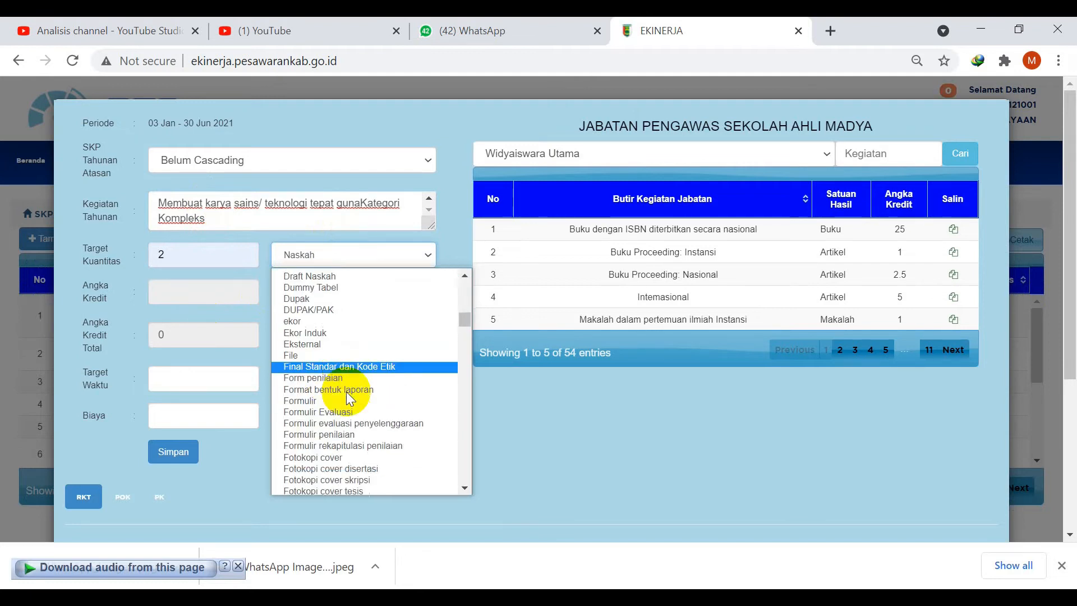
pyautogui.scroll(-5, 345, 391)
pyautogui.scroll(10, 348, 383)
pyautogui.scroll(3, 350, 376)
pyautogui.scroll(-3, 351, 375)
pyautogui.click(314, 292)
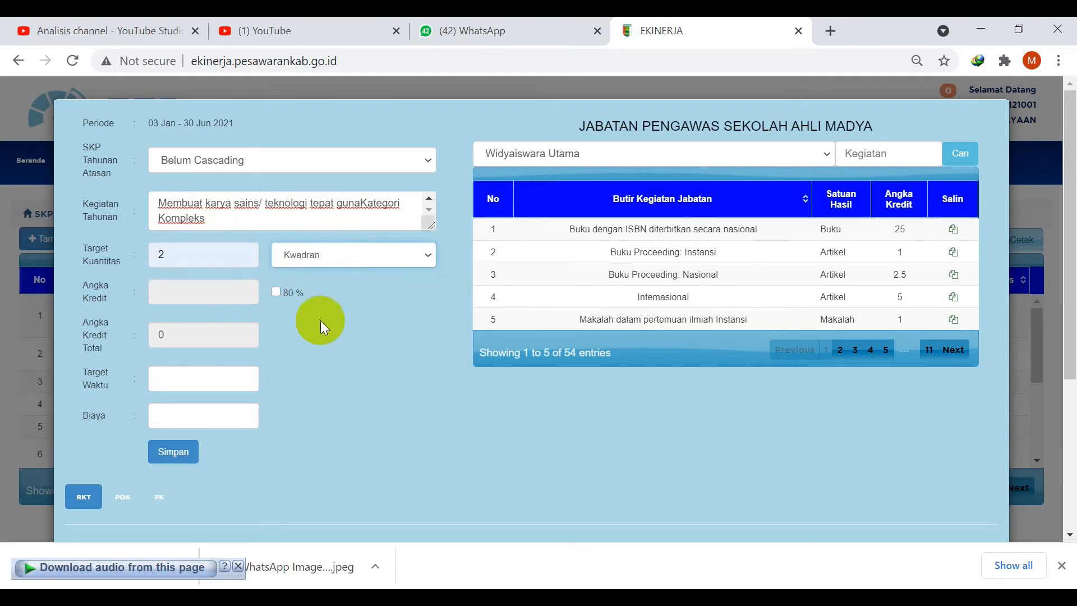
pyautogui.click(348, 255)
pyautogui.scroll(-5, 339, 346)
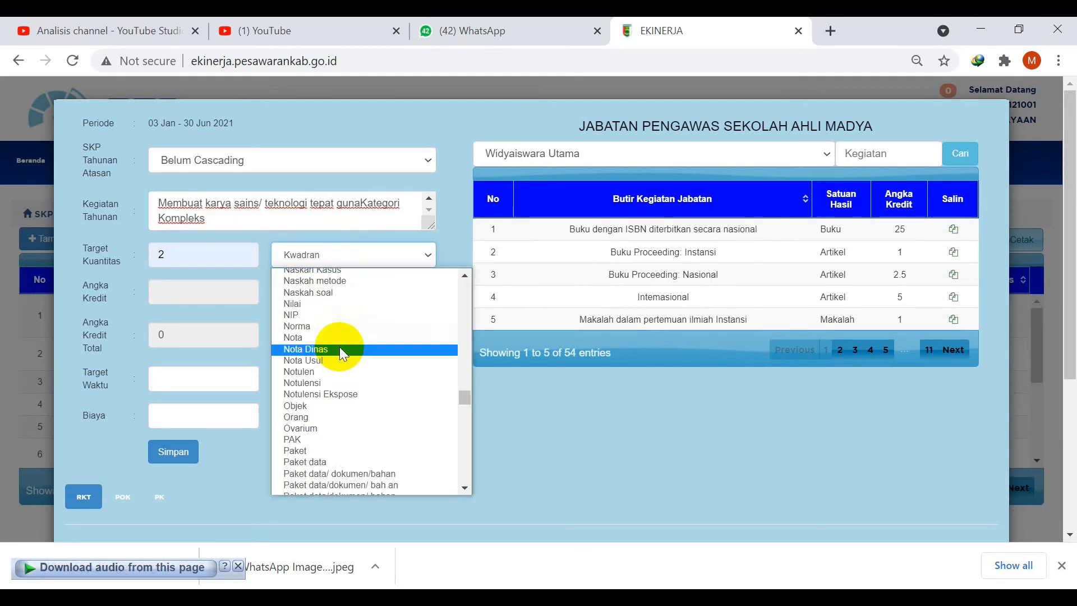
pyautogui.scroll(3, 339, 347)
pyautogui.scroll(3, 336, 339)
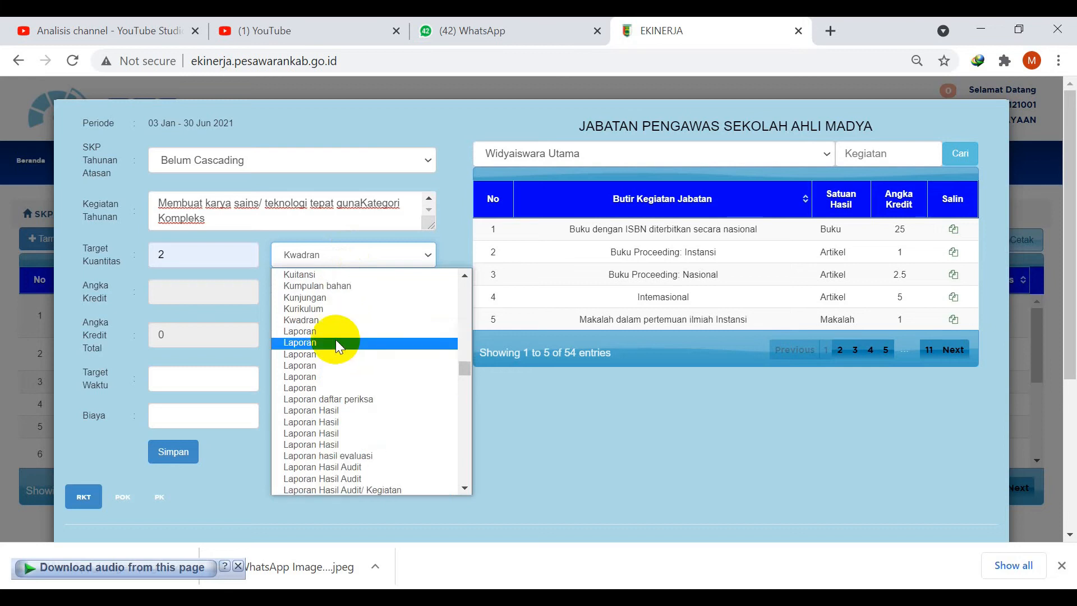
pyautogui.click(295, 331)
# Set the Target Waktu of the Membuat karya sains/ teknologi activity to 6 and save the annual target.
pyautogui.click(187, 384)
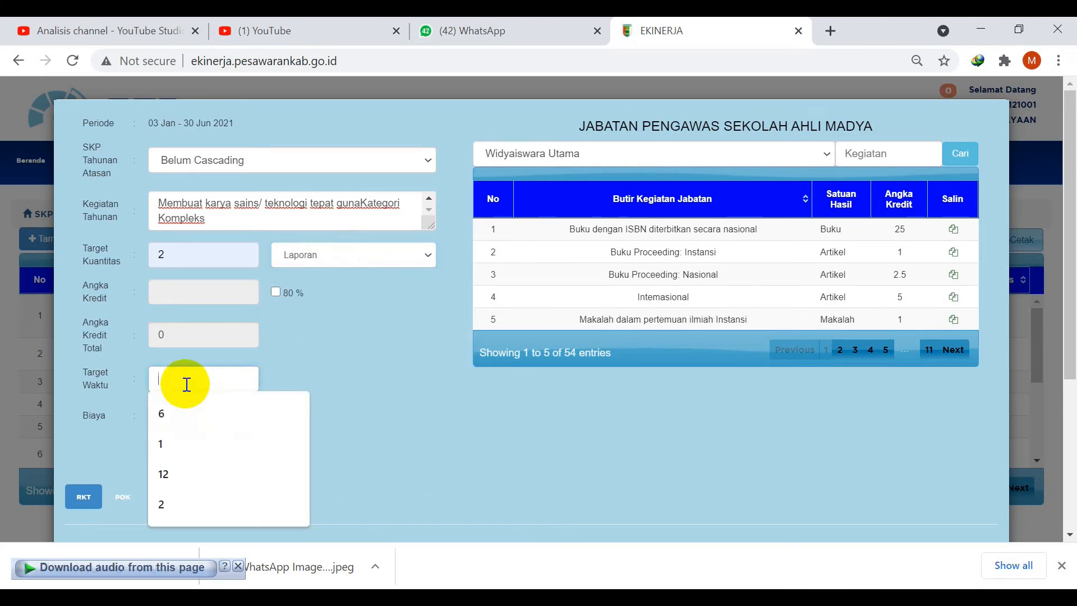
pyautogui.click(190, 416)
pyautogui.click(175, 453)
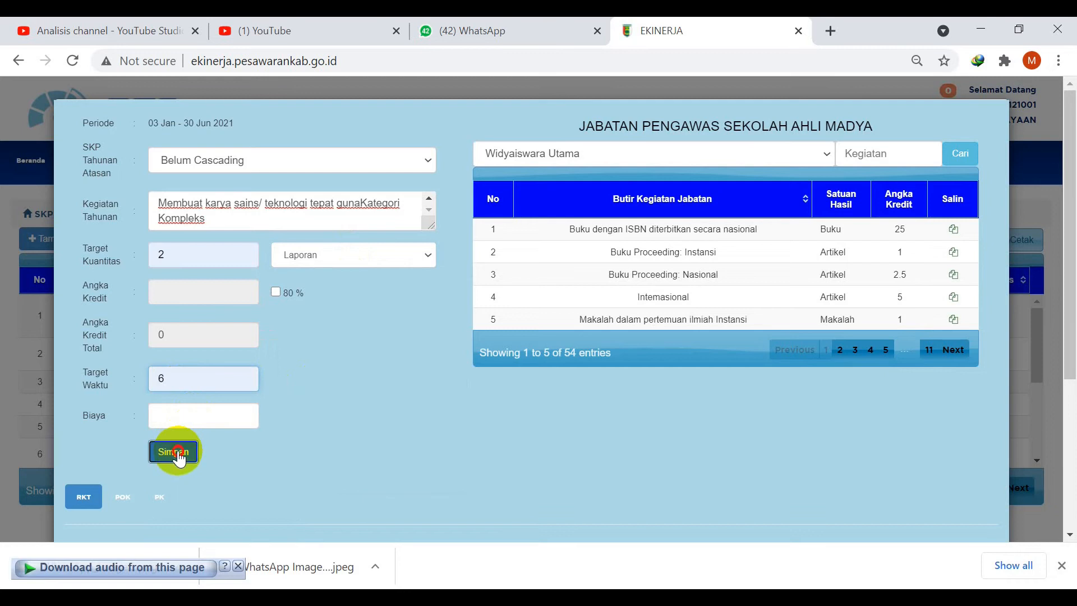
pyautogui.click(688, 160)
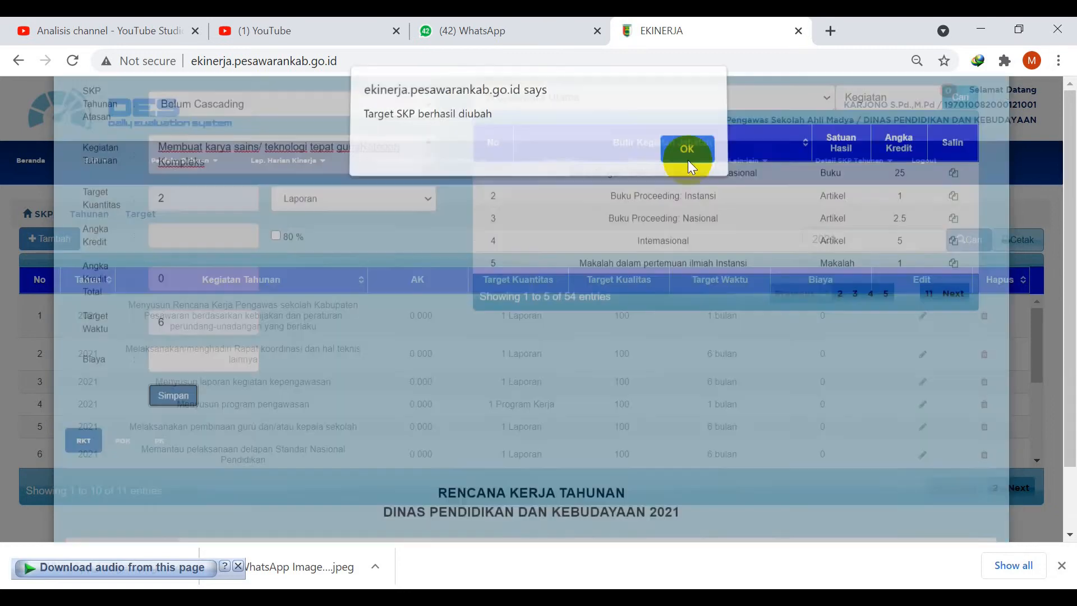
# Start a new annual target, then switch to PowerPoint and copy item 6, about being pengurus aktif in a professional organisation, from the PENUNJANG slide.
pyautogui.click(49, 237)
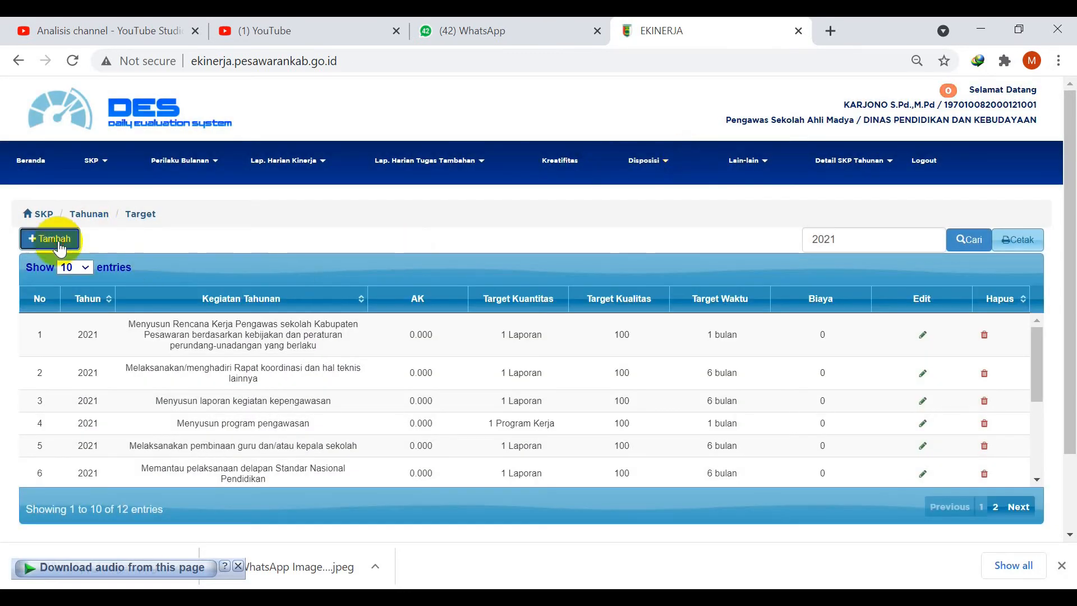
pyautogui.moveTo(483, 598)
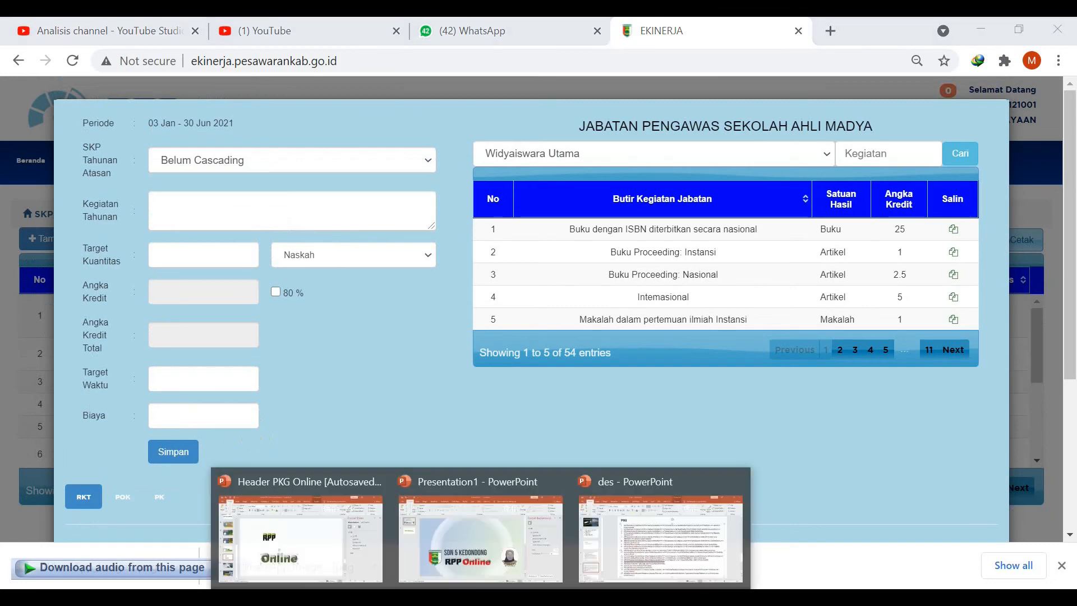
pyautogui.click(645, 547)
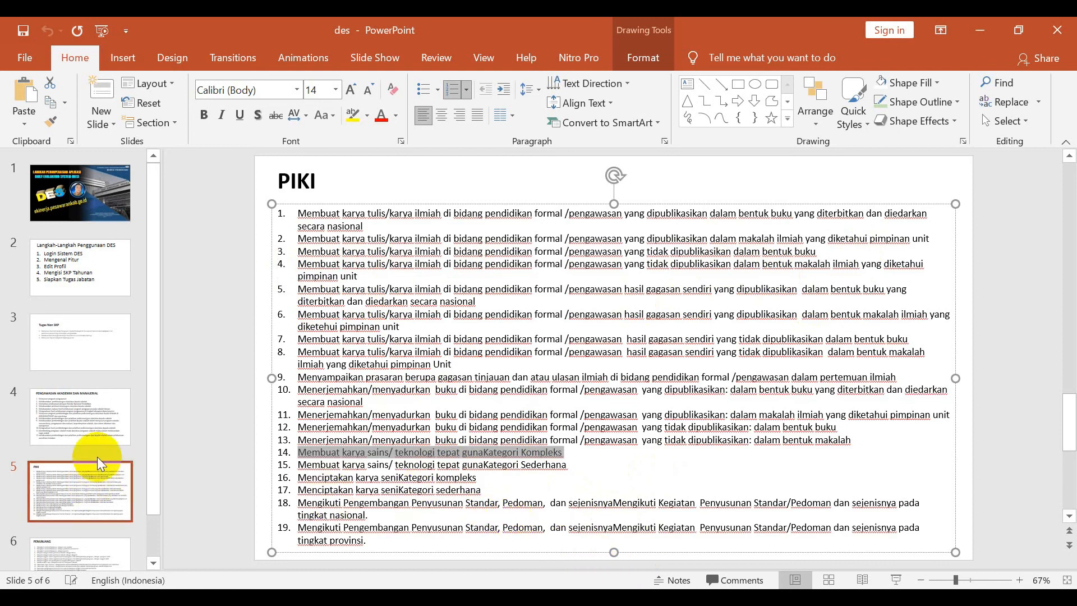
pyautogui.click(90, 554)
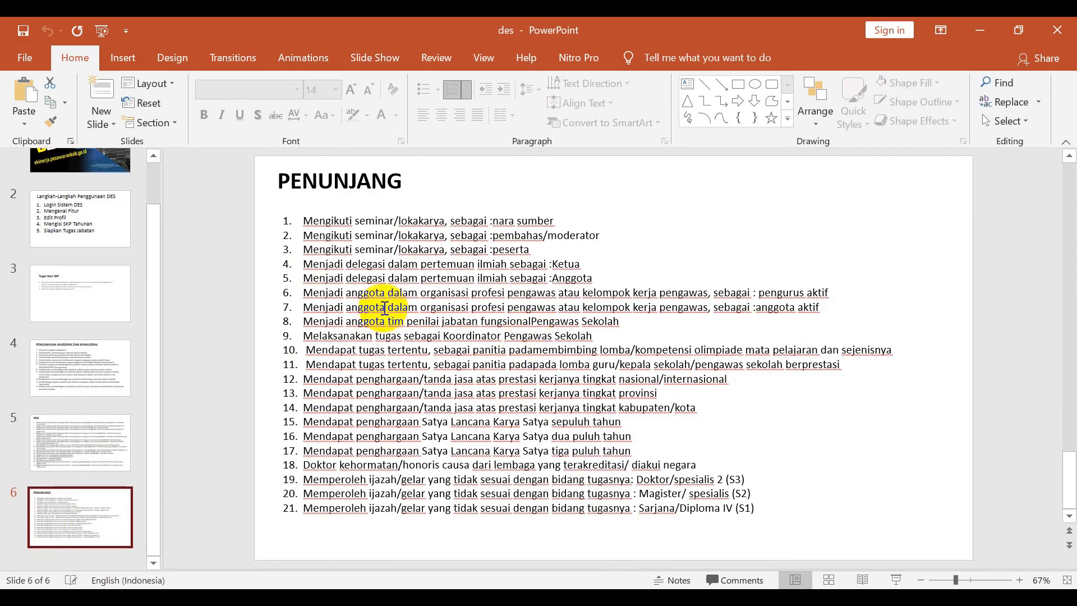
pyautogui.moveTo(301, 292); pyautogui.dragTo(838, 293)
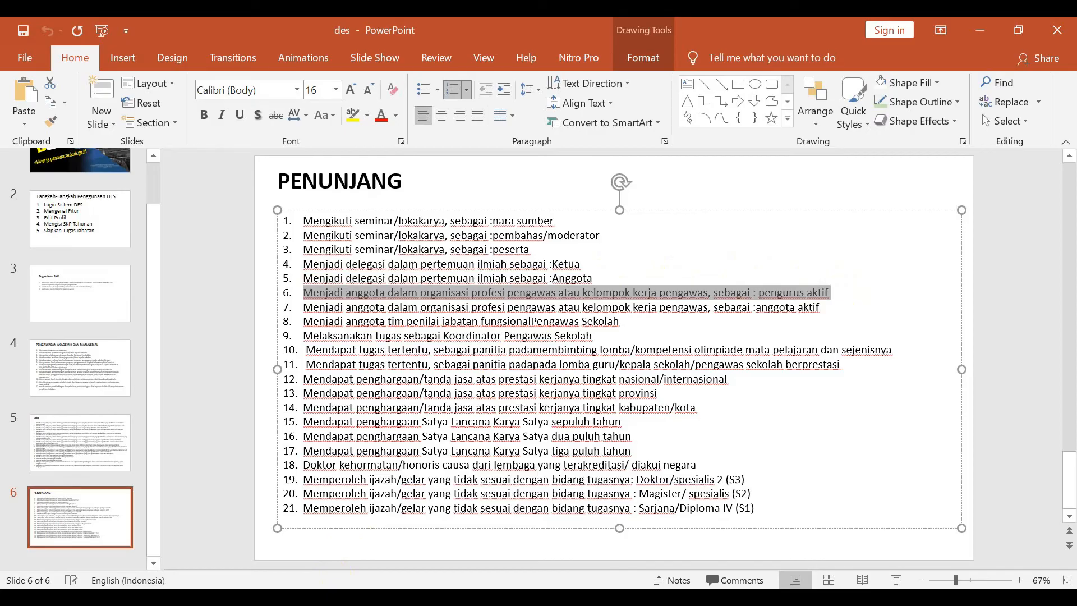
# Return to EKINERJA and paste the copied Menjadi anggota dalam organisasi profesi pengawas item as the Kegiatan Tahunan.
pyautogui.hotkey('alt', 'Tab')
pyautogui.click(206, 209)
pyautogui.hotkey('ctrl', 'v')
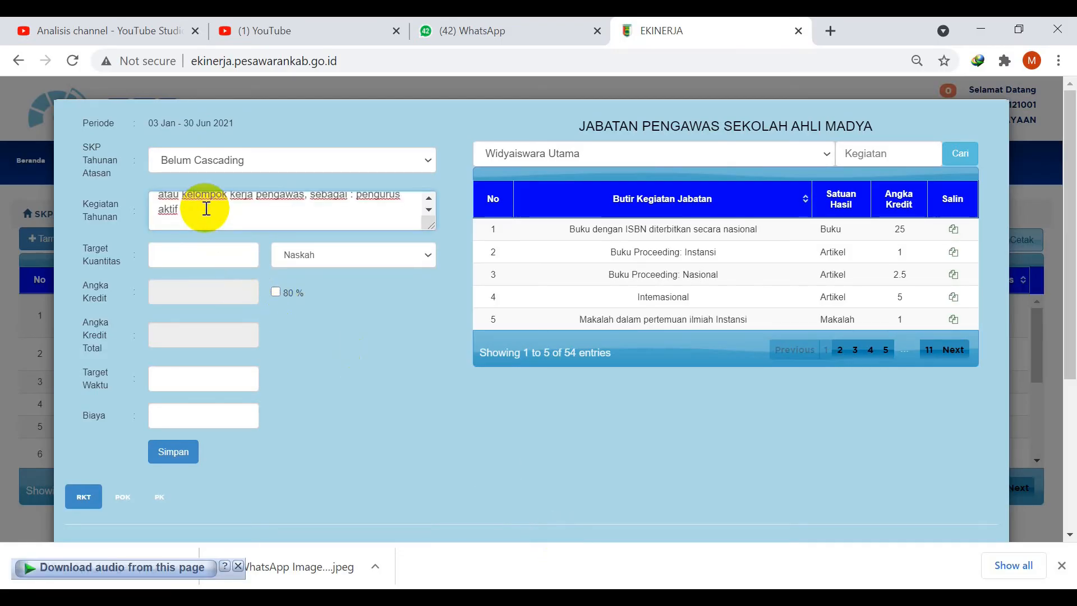
# Set the Target Kuantitas of the Menjadi anggota dalam organisasi profesi activity to 1 and choose Laporan as the unit.
pyautogui.click(204, 258)
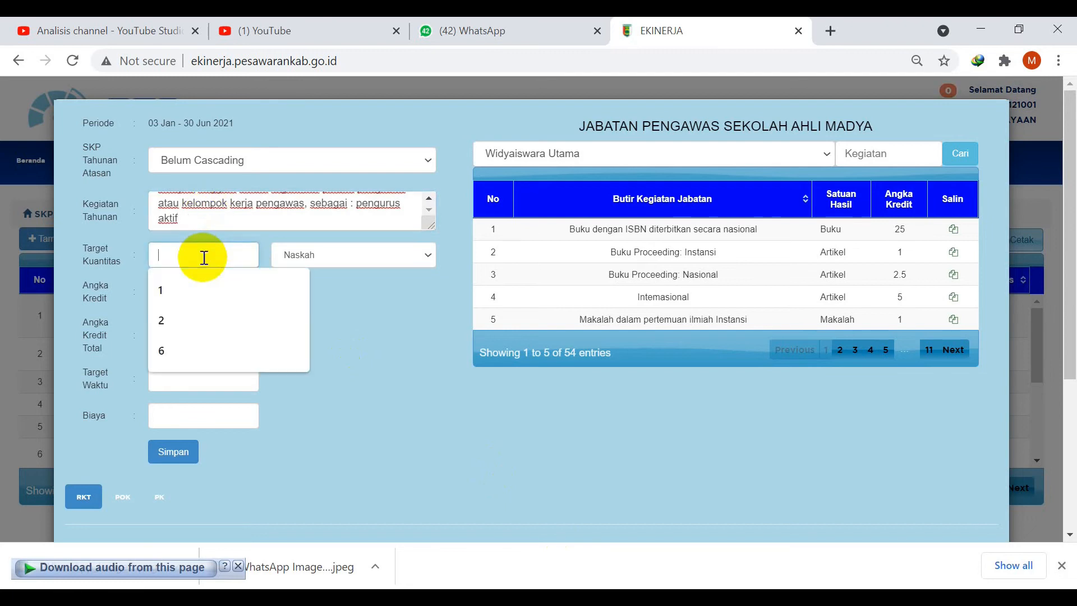
pyautogui.click(187, 290)
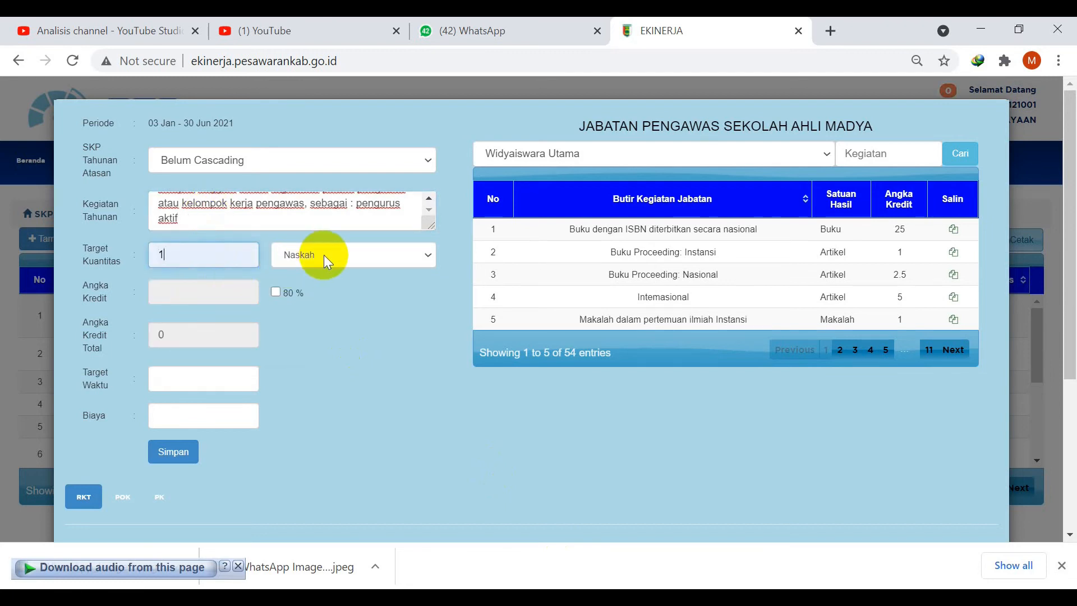
pyautogui.click(347, 256)
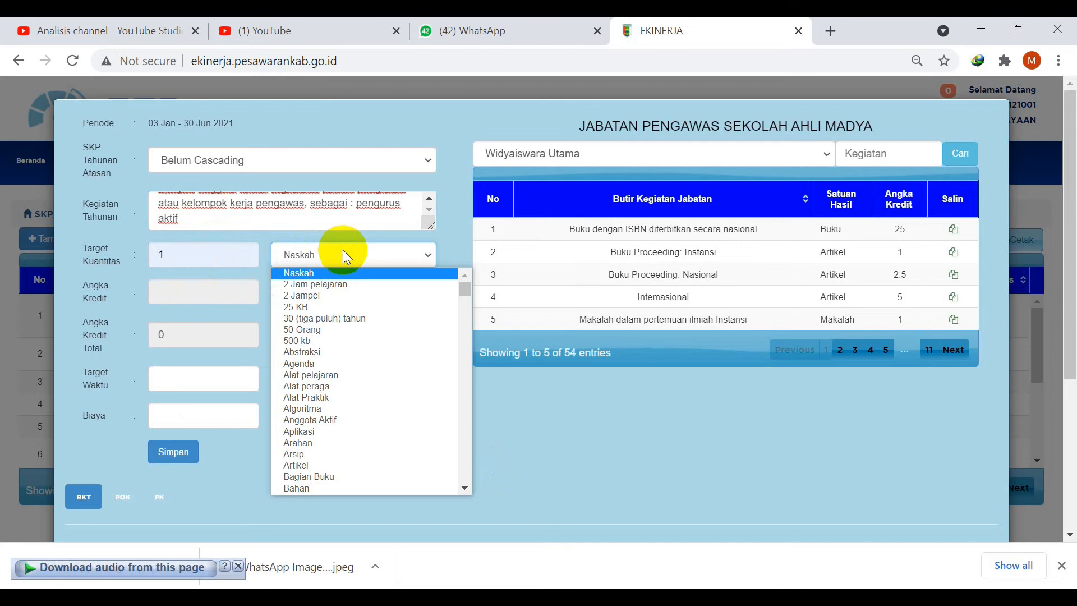
pyautogui.scroll(-15, 331, 426)
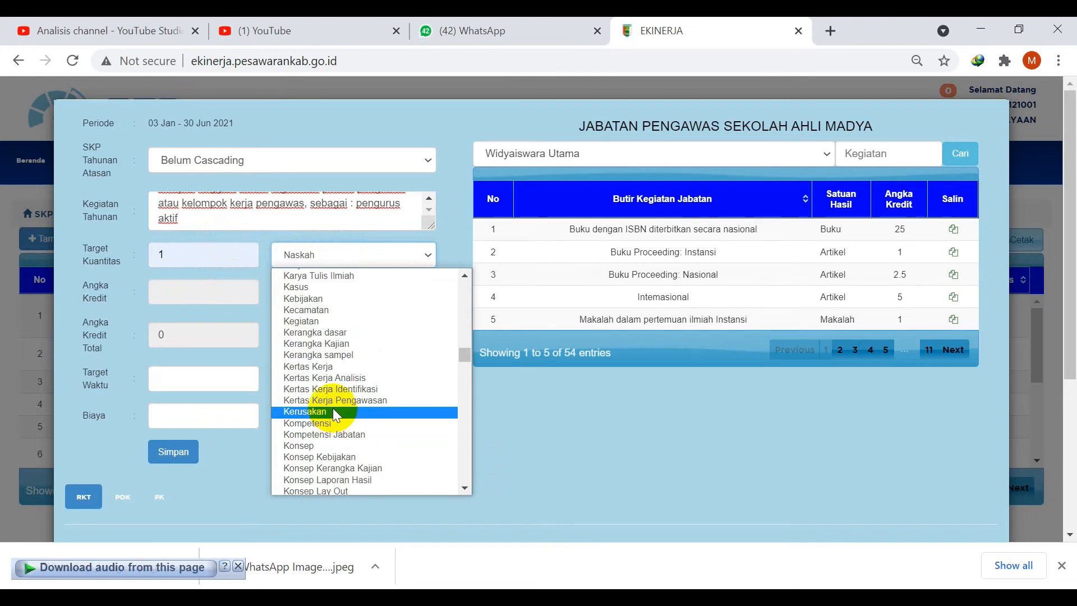
pyautogui.scroll(-5, 334, 413)
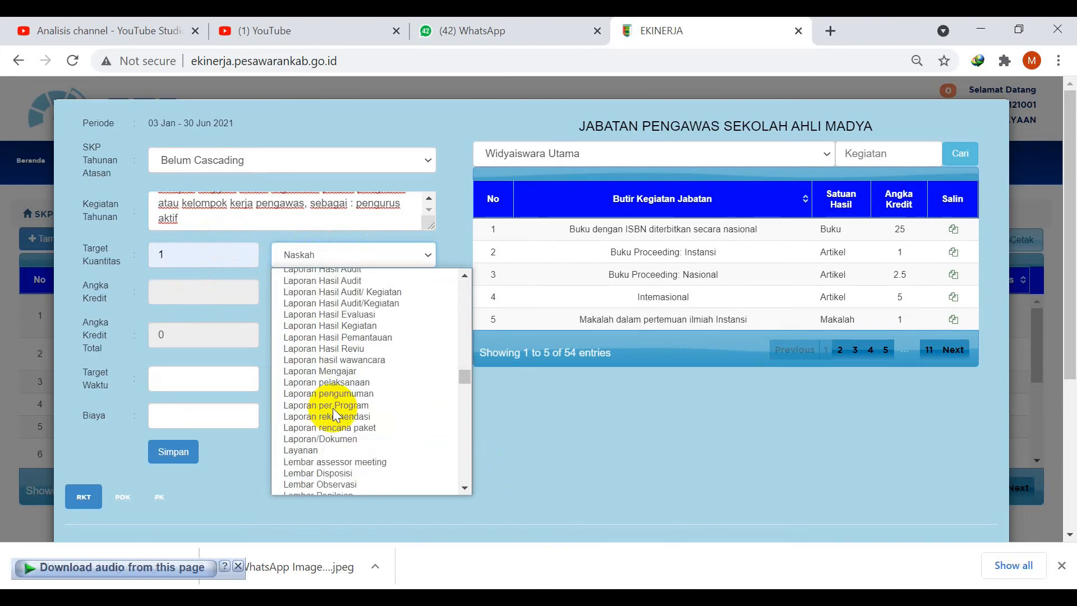
pyautogui.scroll(4, 332, 409)
pyautogui.click(319, 313)
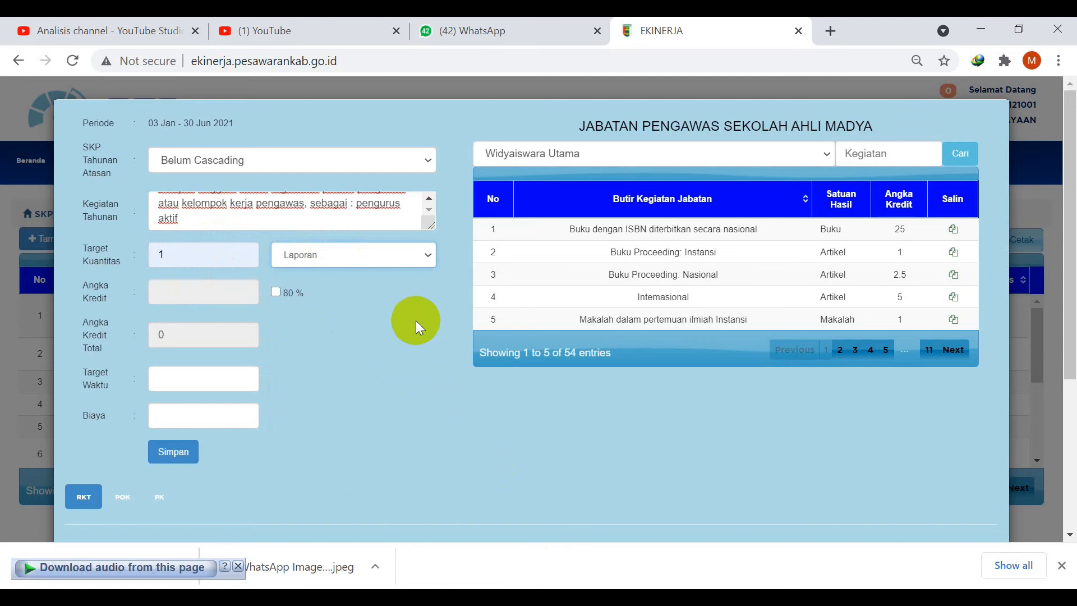
# Set the Target Waktu of the Menjadi anggota dalam organisasi profesi activity to 6 and save the annual target.
pyautogui.click(195, 382)
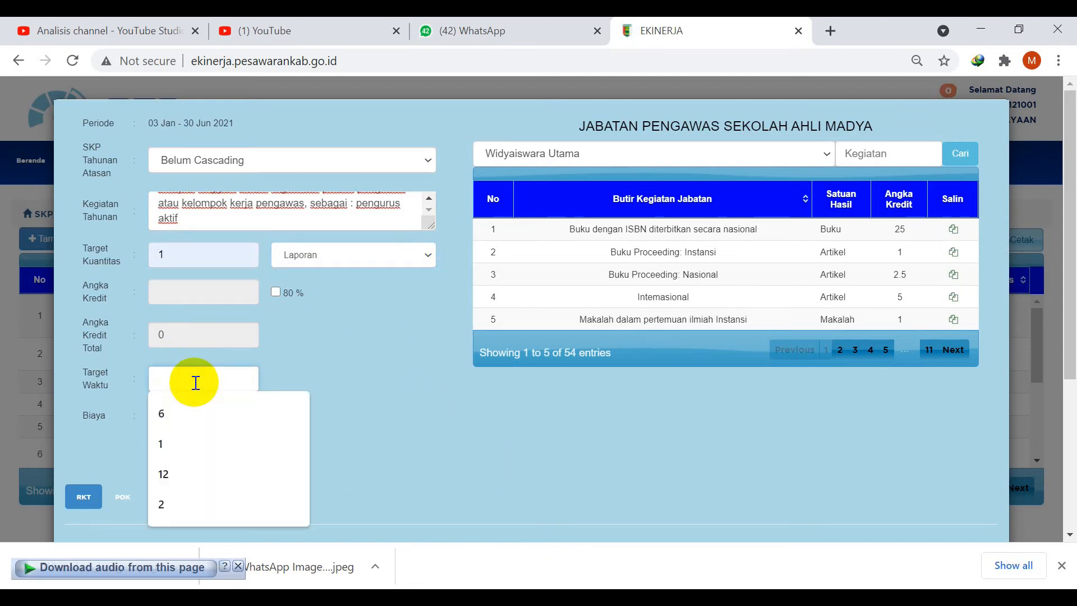
pyautogui.click(178, 414)
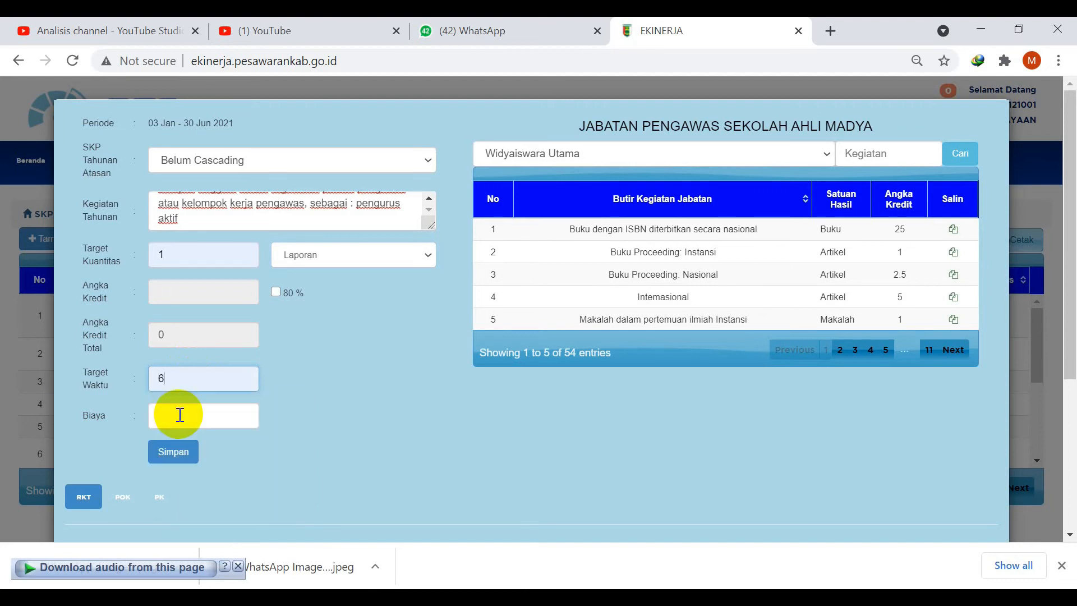
pyautogui.click(186, 460)
pyautogui.click(683, 155)
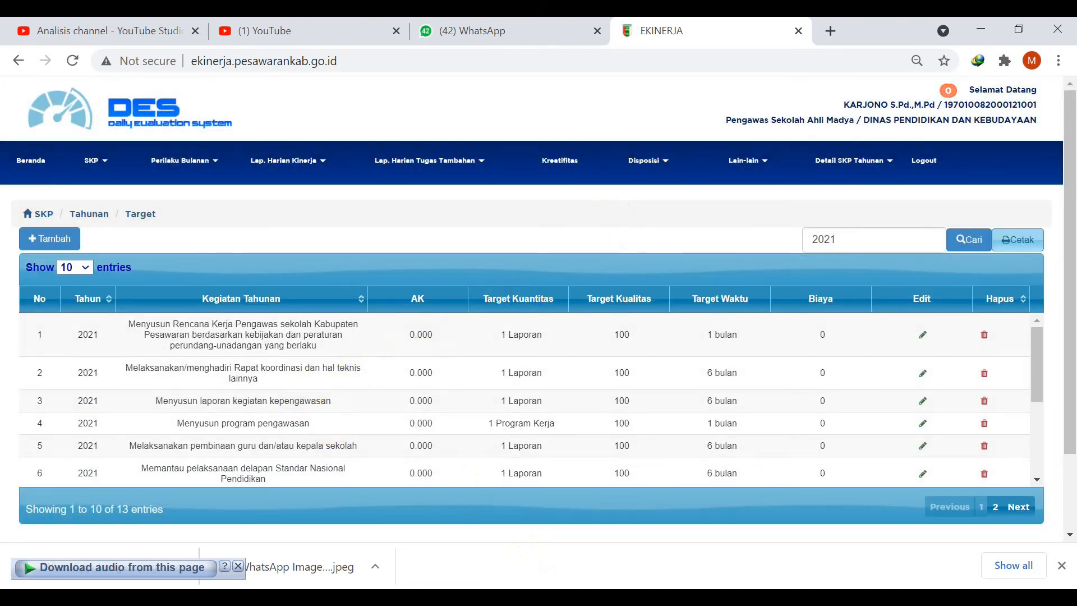
# Switch to PowerPoint and copy item 9, Melaksanakan tugas sebagai Koordinator Pengawas Sekolah, from the PENUNJANG slide.
pyautogui.moveTo(481, 598)
pyautogui.click(632, 533)
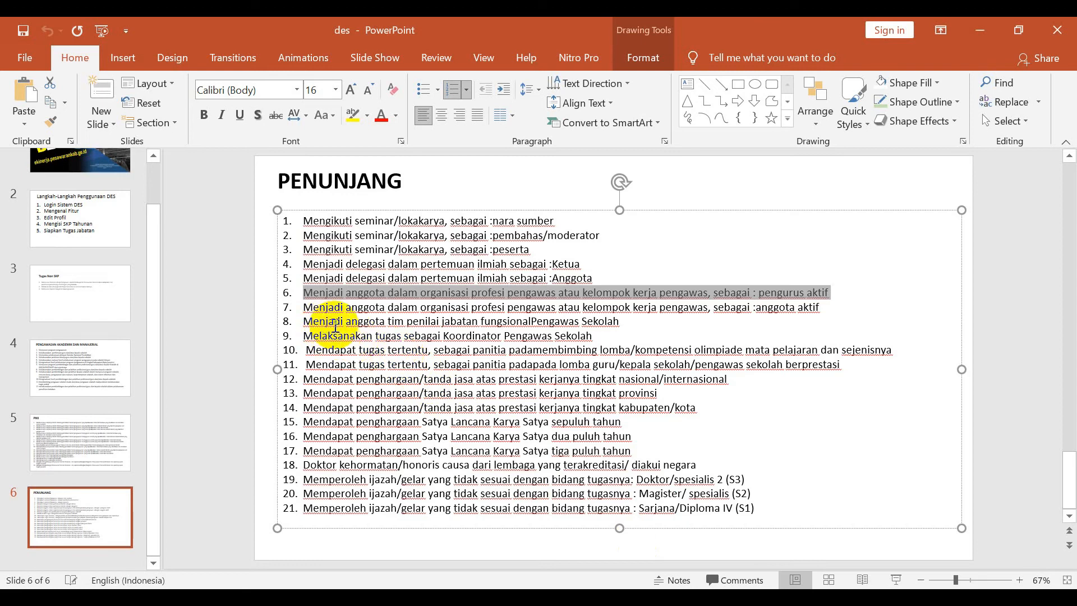
pyautogui.moveTo(302, 336); pyautogui.dragTo(621, 341)
pyautogui.hotkey('ctrl', 'c')
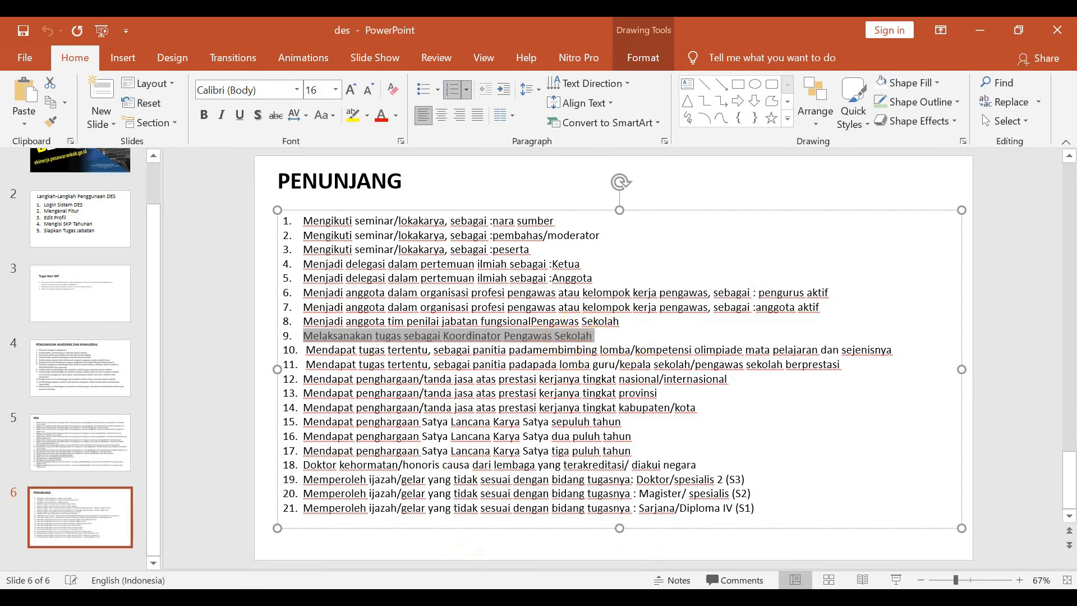
# Return to EKINERJA and start a new annual target with Melaksanakan tugas sebagai Koordinator Pengawas Sekolah as the Kegiatan Tahunan.
pyautogui.hotkey('alt', 'Tab')
pyautogui.click(68, 244)
pyautogui.click(238, 208)
pyautogui.hotkey('ctrl', 'v')
pyautogui.press('BackSpace')
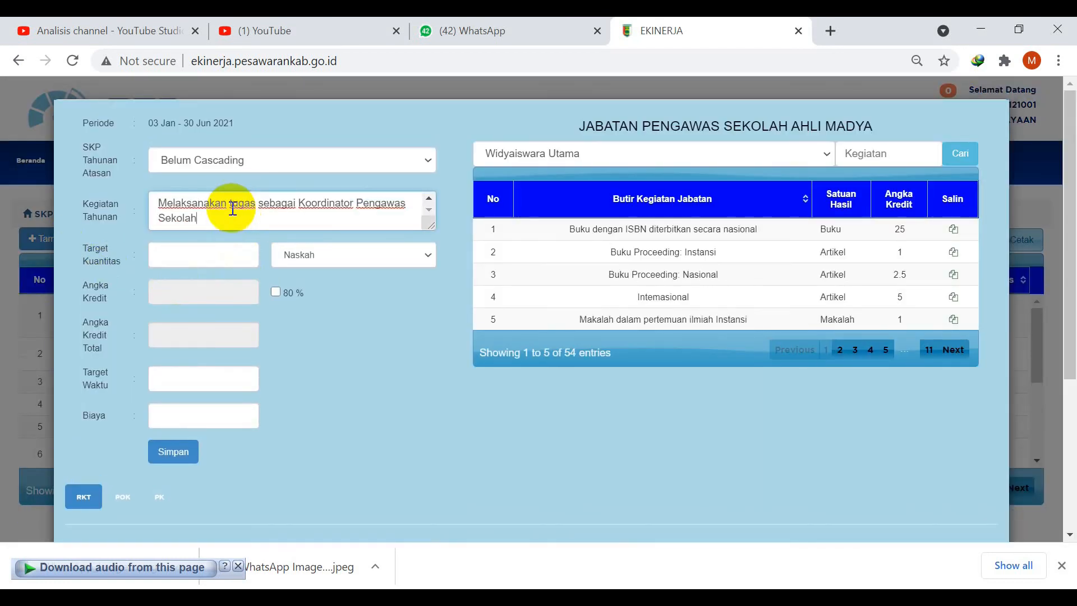
# Set the Target Kuantitas of the Koordinator Pengawas Sekolah activity to 1 and choose Laporan as the unit.
pyautogui.click(217, 250)
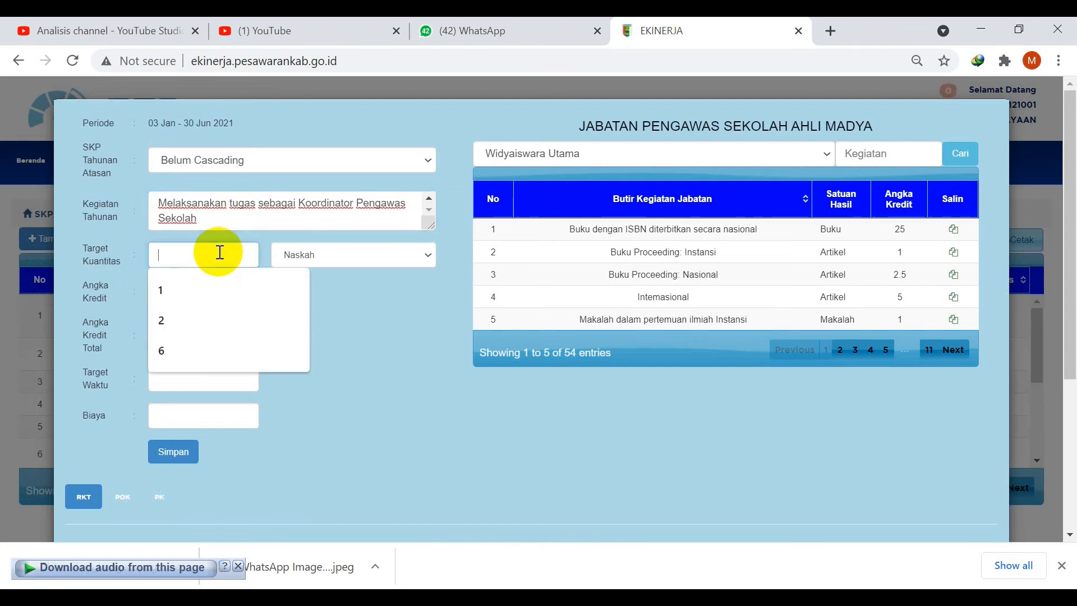
pyautogui.click(210, 279)
pyautogui.click(331, 252)
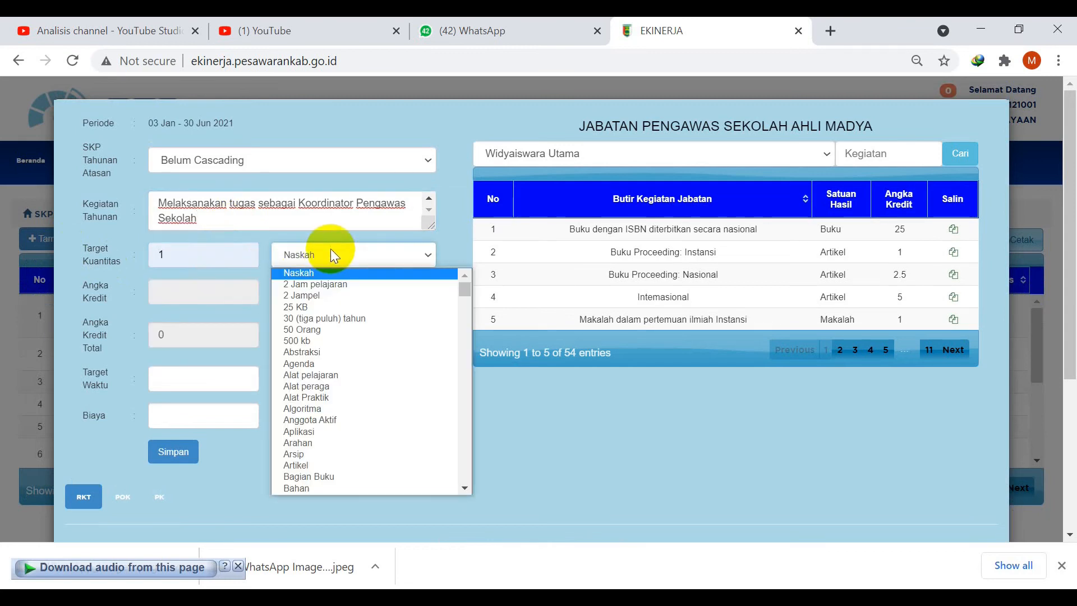
pyautogui.scroll(-10, 335, 352)
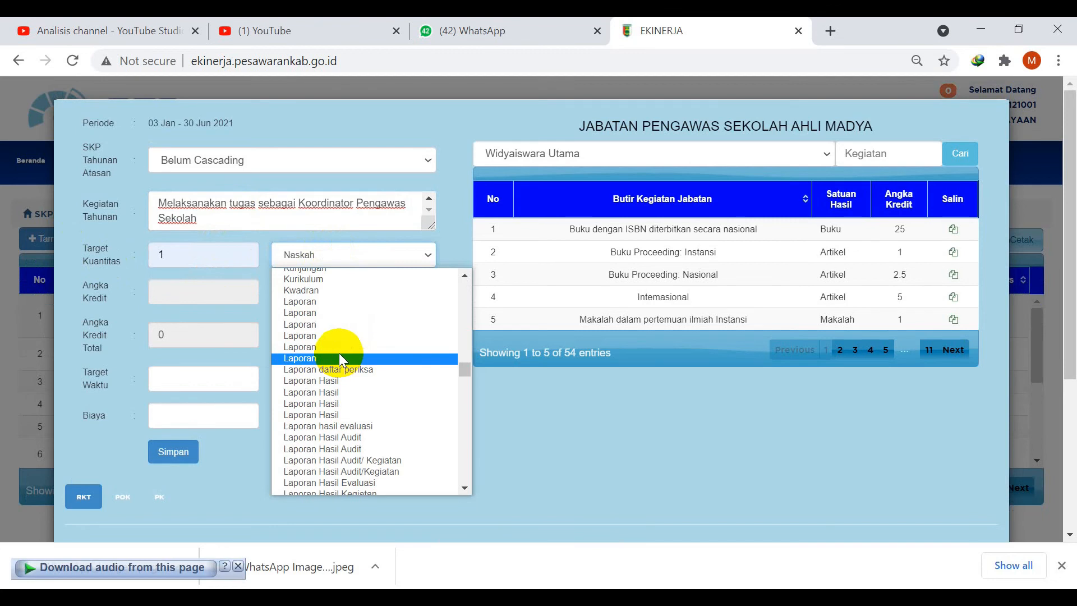
pyautogui.click(322, 325)
# Set the Target Waktu of the Koordinator Pengawas Sekolah activity to 6 and save the annual target.
pyautogui.click(183, 373)
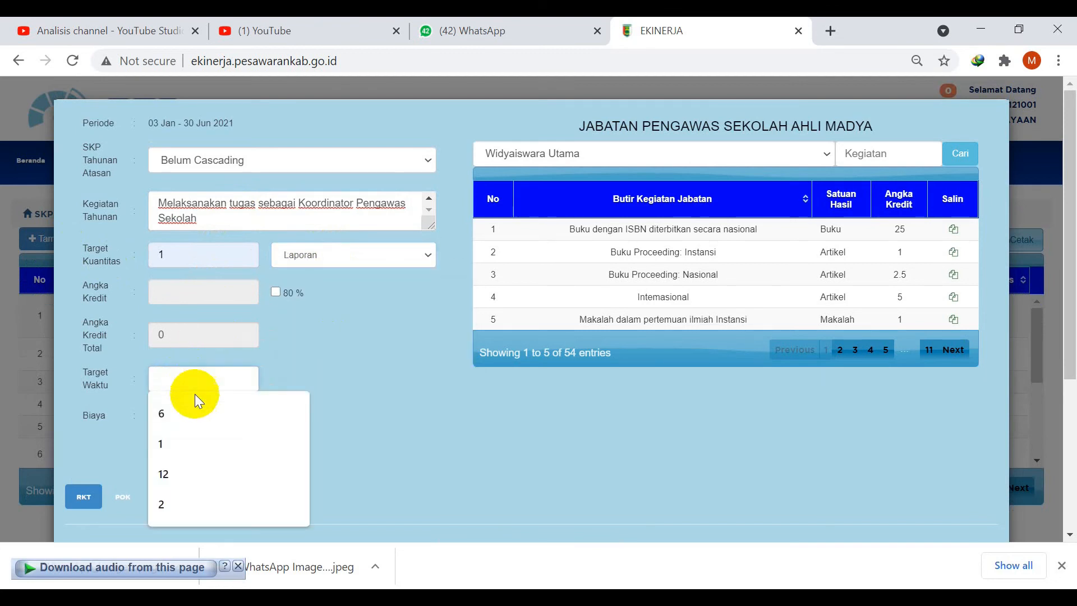
pyautogui.click(194, 404)
pyautogui.click(178, 452)
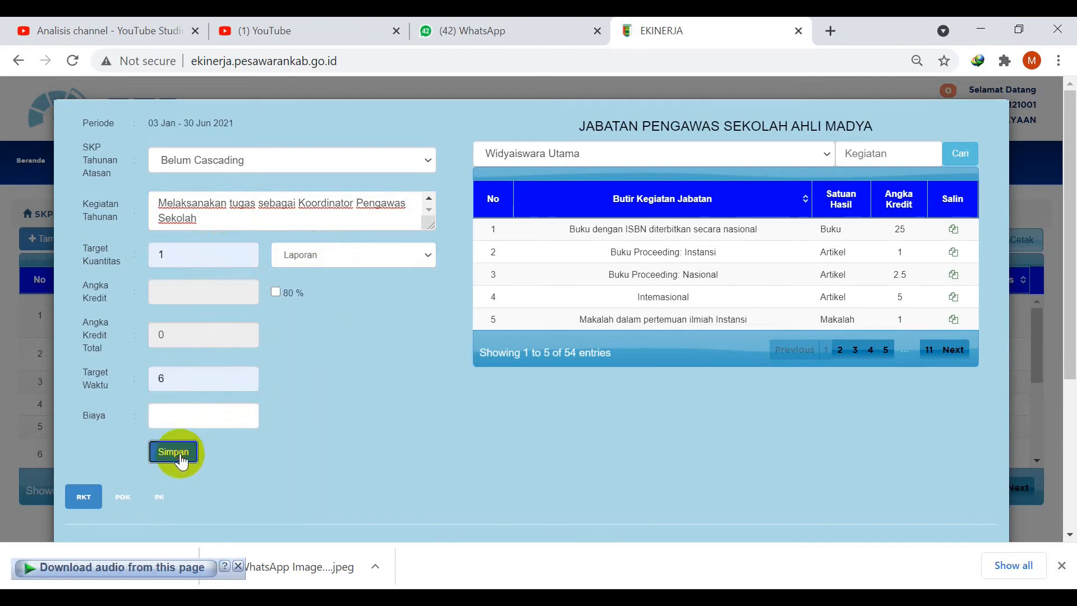
pyautogui.click(687, 155)
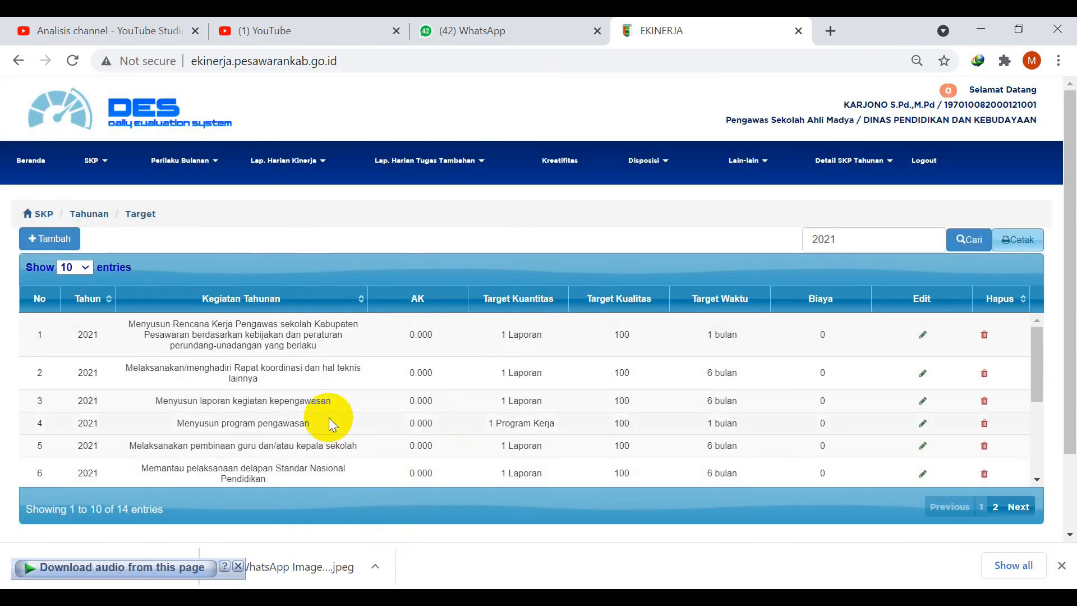
# Look over the 2021 annual target list and print it with Pesawaran as the location.
pyautogui.scroll(-5, 329, 418)
pyautogui.scroll(2, 329, 417)
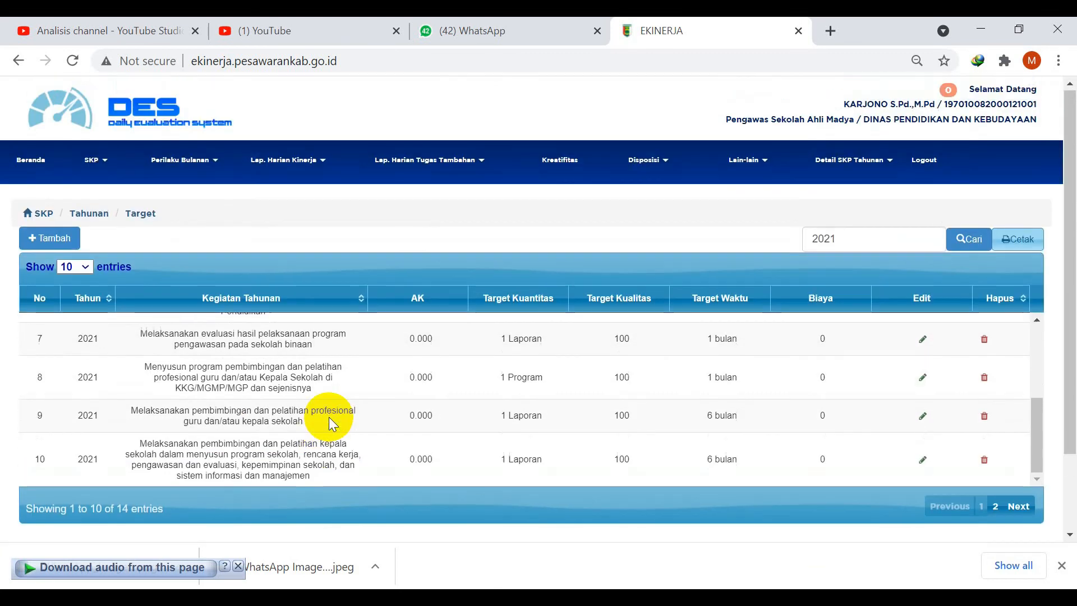
pyautogui.scroll(3, 329, 417)
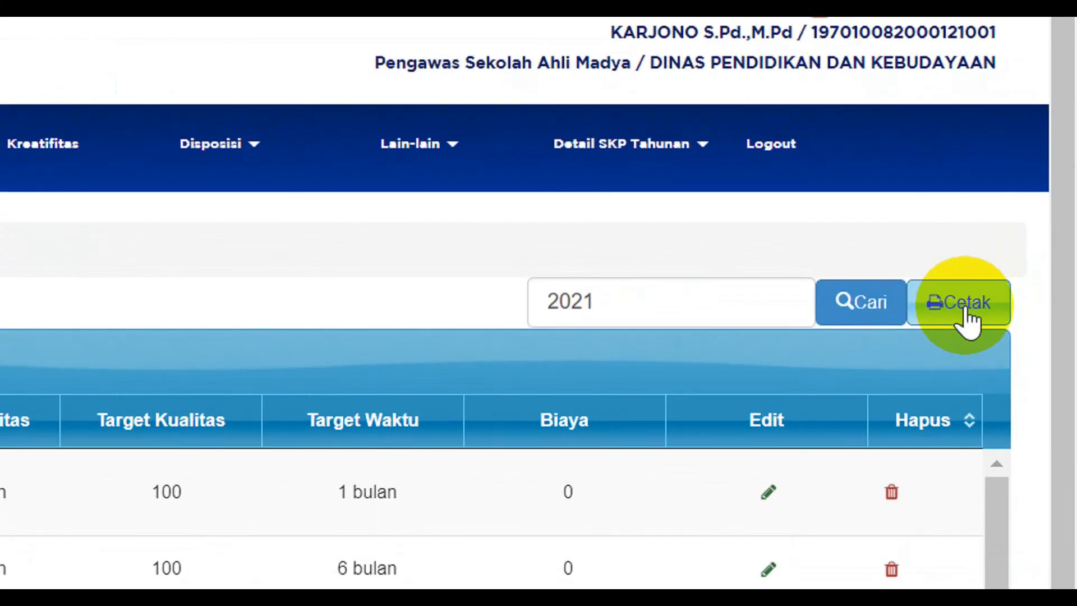
pyautogui.click(952, 306)
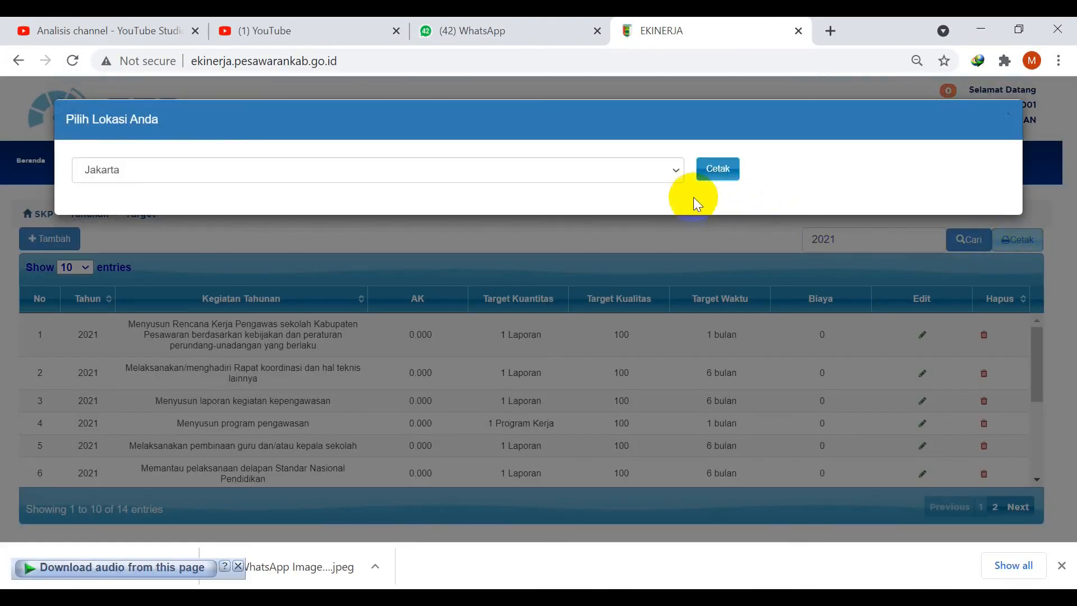
pyautogui.click(676, 176)
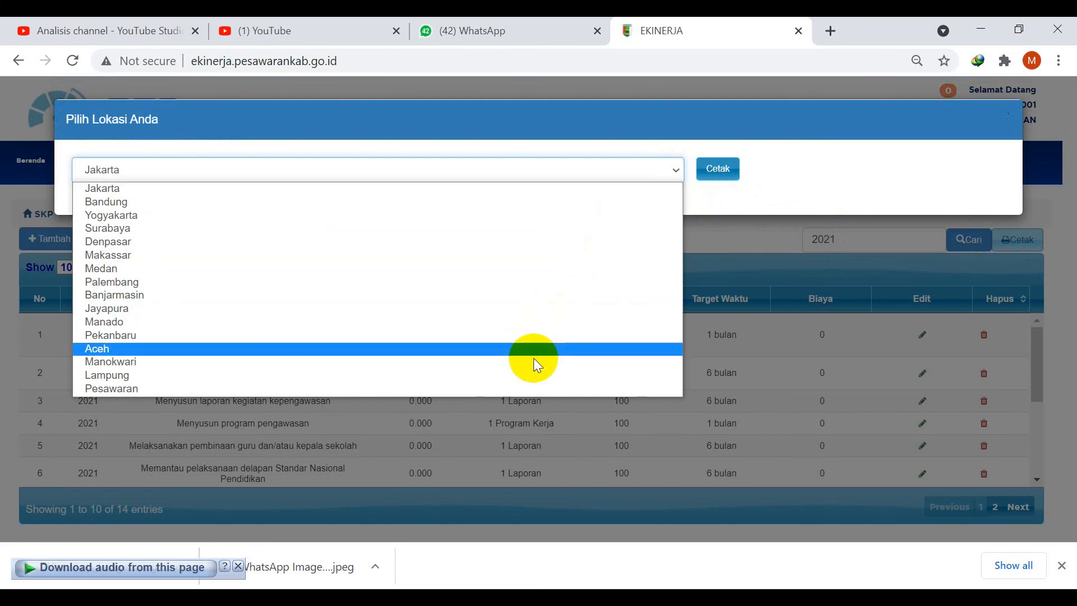
pyautogui.click(521, 389)
pyautogui.click(718, 170)
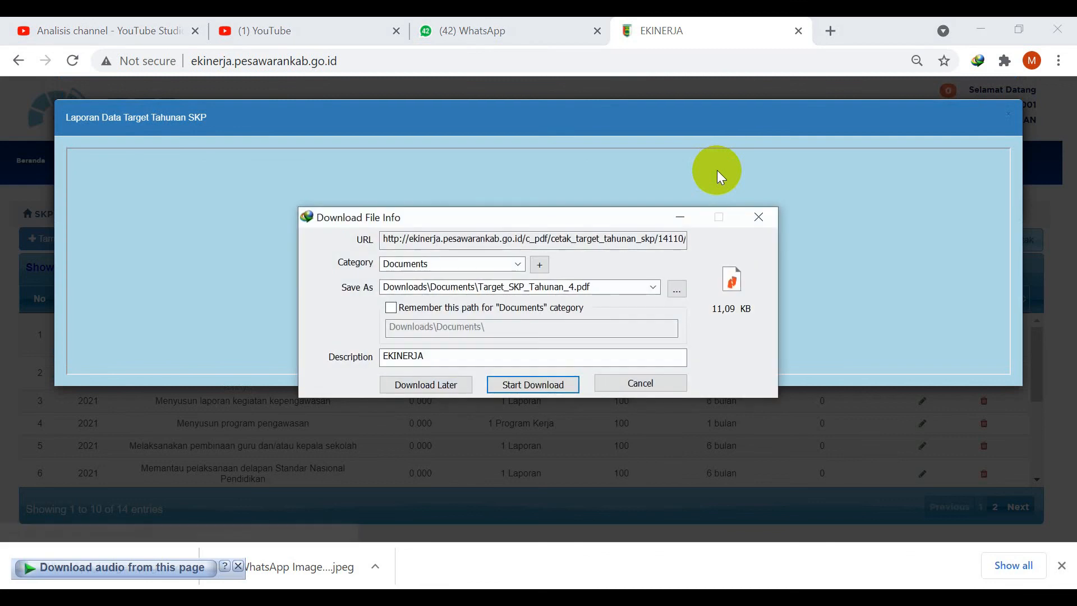
# Download the annual target report as Target_SKP_Tahunan_4.pdf and open it from its download folder in Nitro Pro.
pyautogui.click(541, 385)
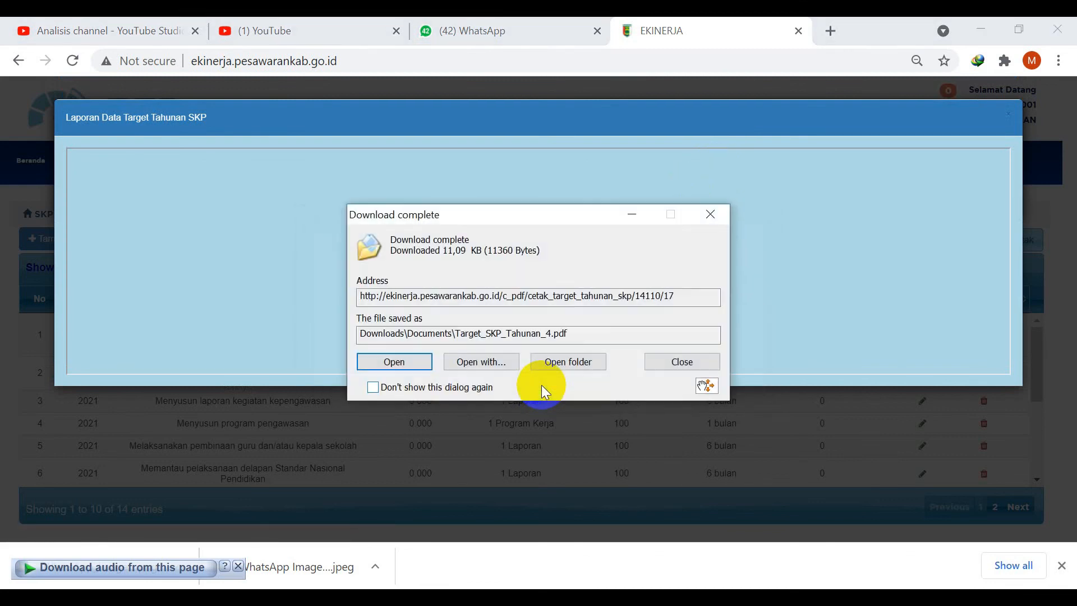
pyautogui.click(561, 359)
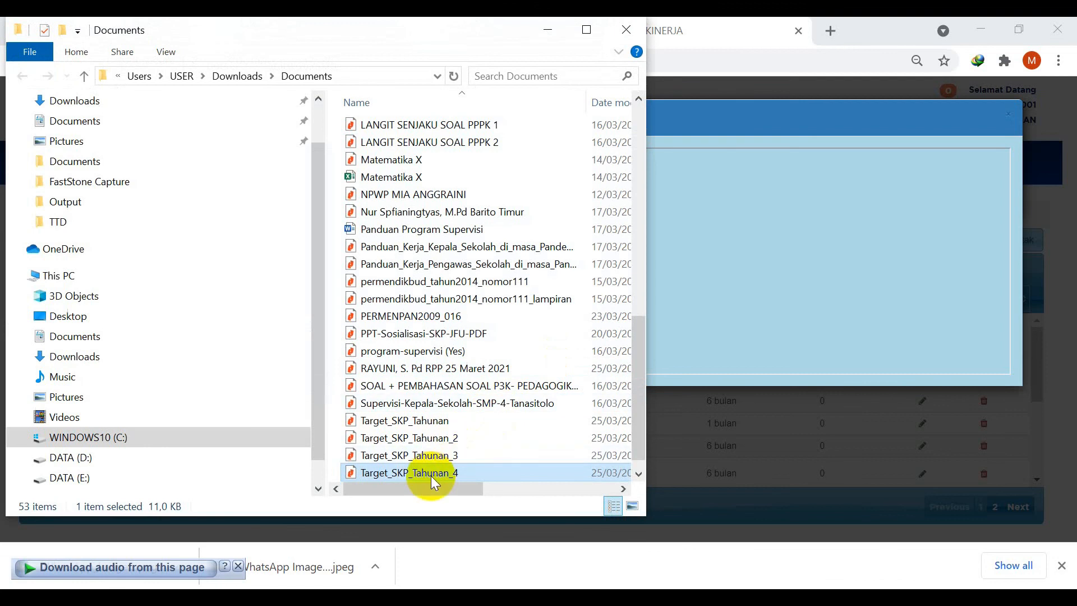
pyautogui.doubleClick(430, 475)
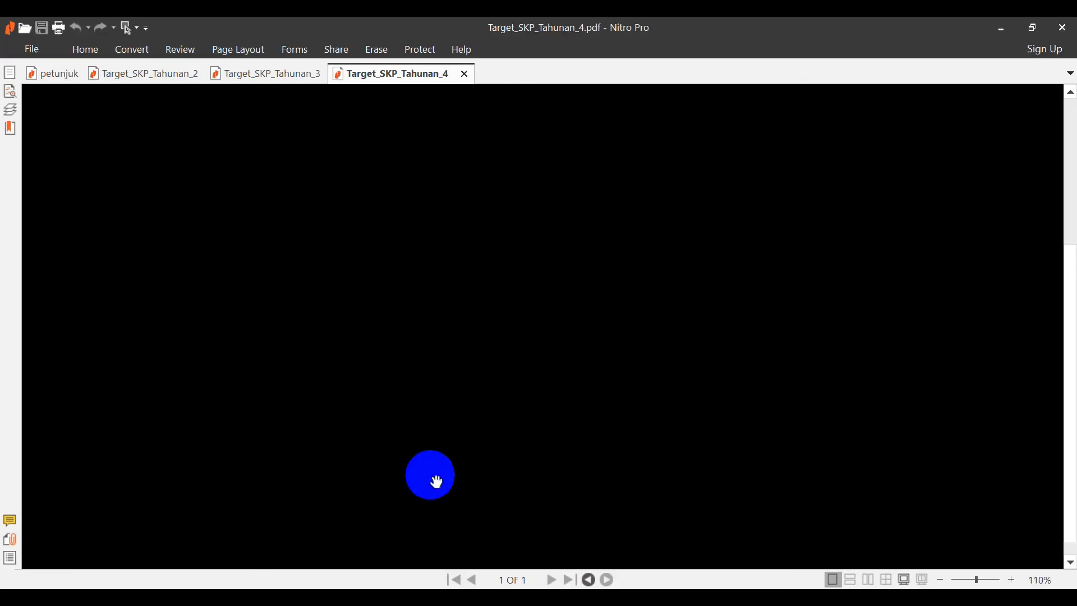
# Examine the annual SKP target report, checking the assessor and employee details, the listed activities with their targets, and the signature block.
pyautogui.scroll(-2, 614, 393)
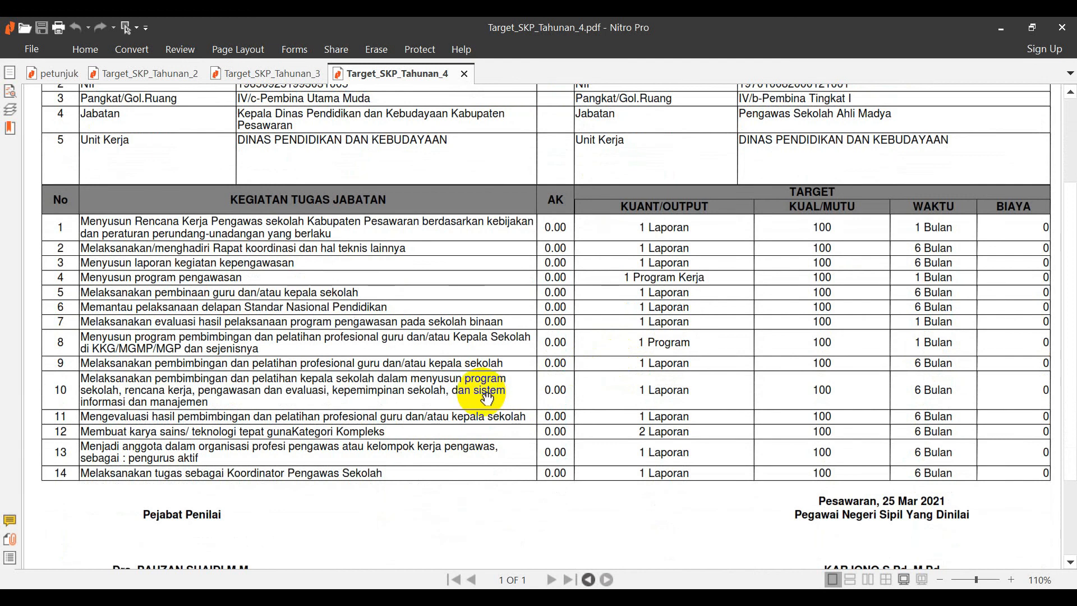
pyautogui.scroll(1, 402, 373)
pyautogui.scroll(2, 421, 359)
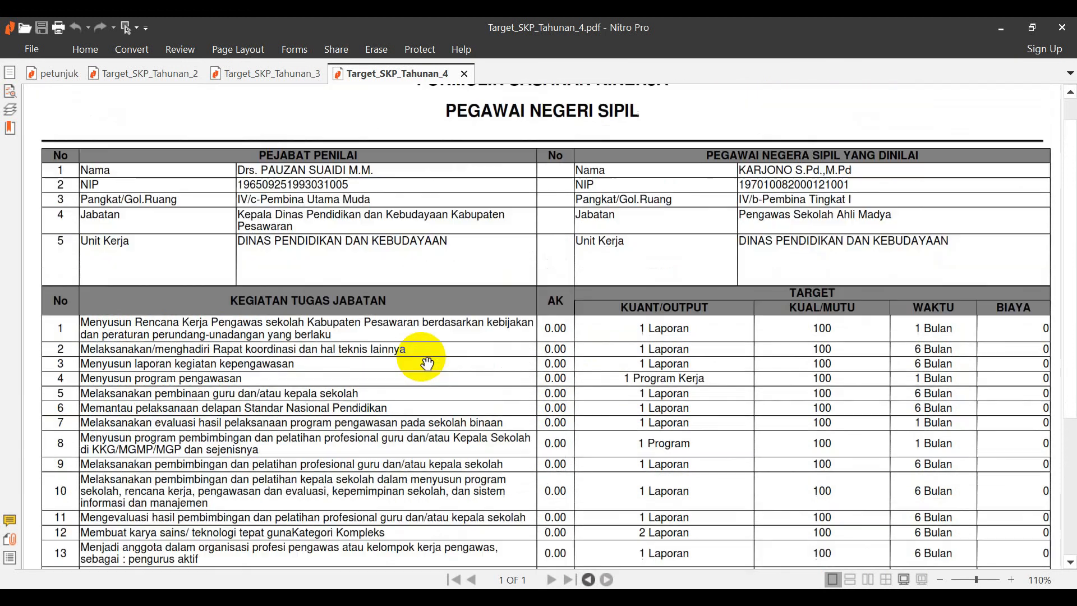
pyautogui.scroll(-3, 623, 348)
pyautogui.scroll(-2, 589, 335)
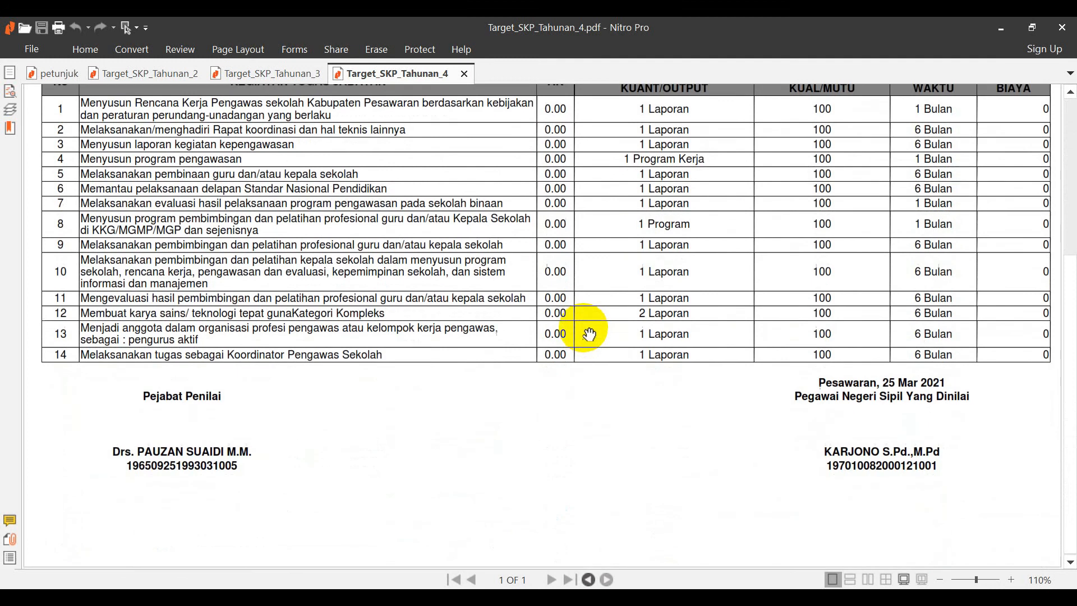
pyautogui.scroll(5, 589, 335)
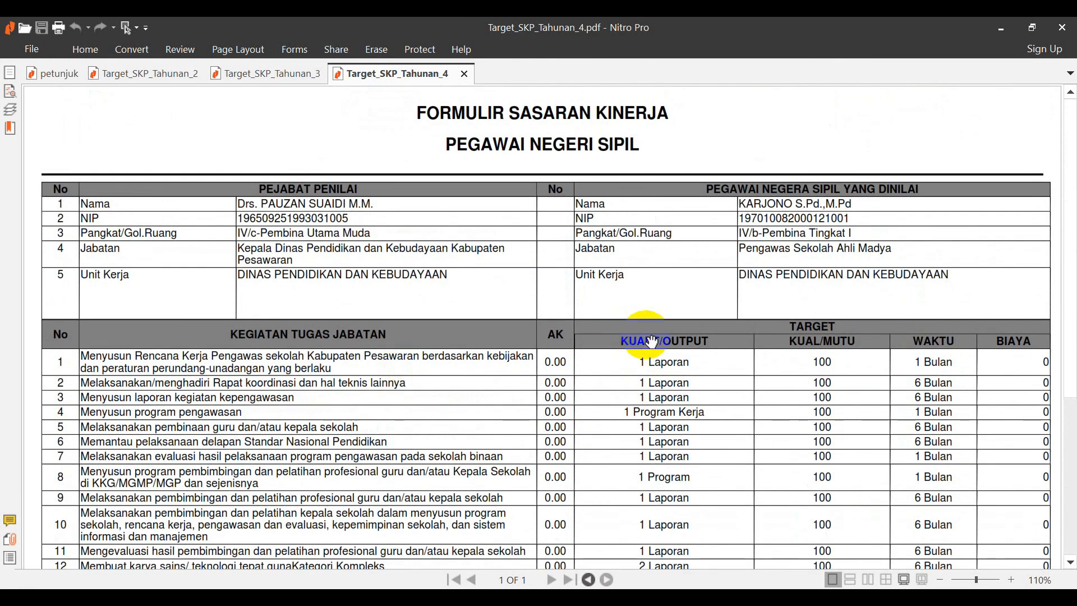
pyautogui.scroll(-3, 642, 343)
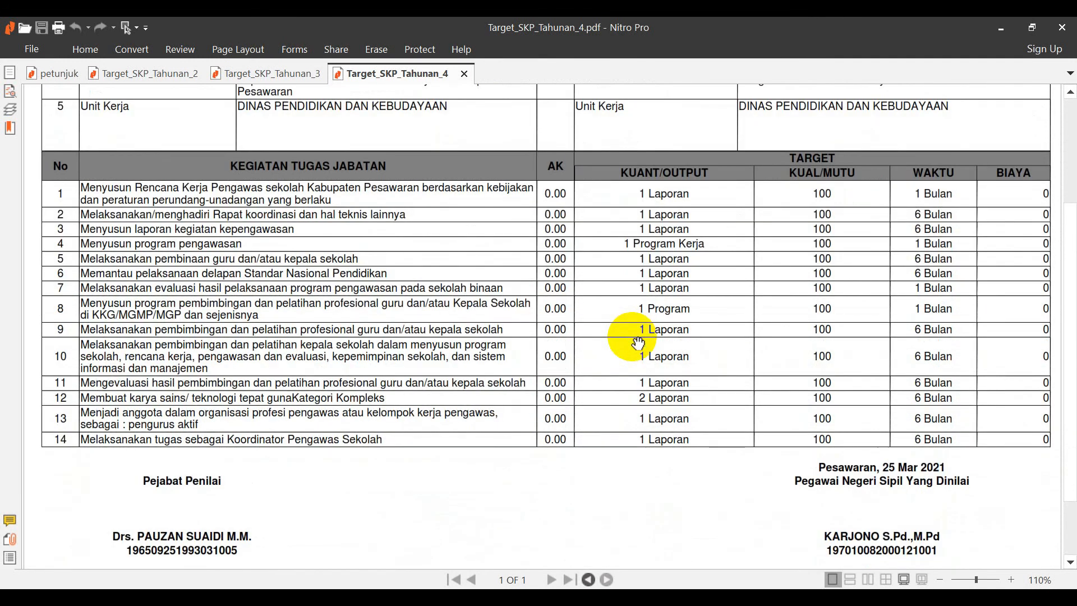
pyautogui.scroll(2, 638, 343)
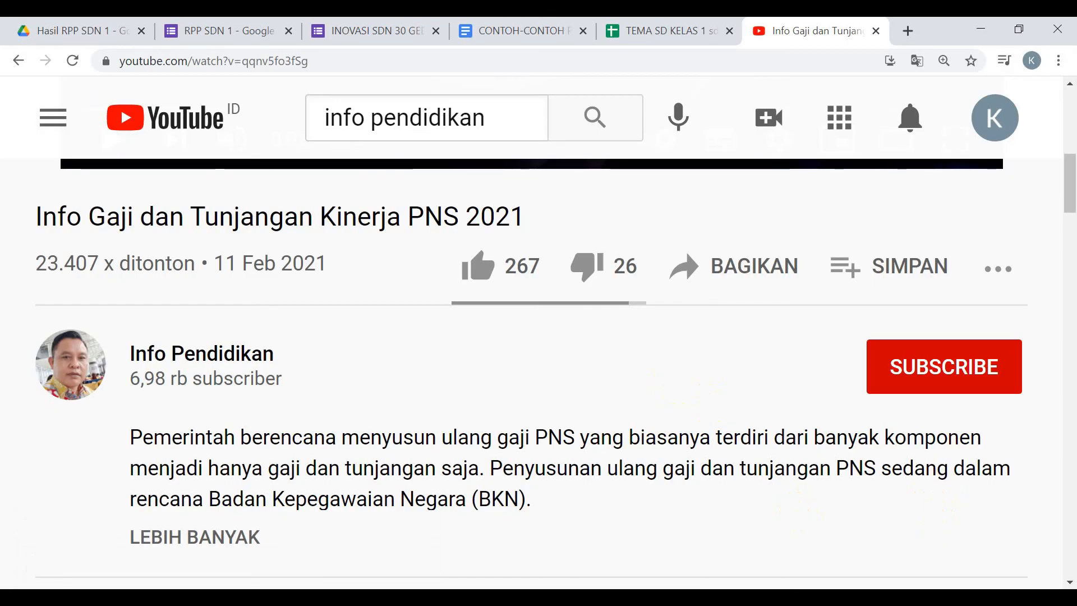
# On YouTube, like the Info Gaji dan Tunjangan Kinerja PNS 2021 video and subscribe to Info Pendidikan with notifications set to Semua.
pyautogui.click(936, 380)
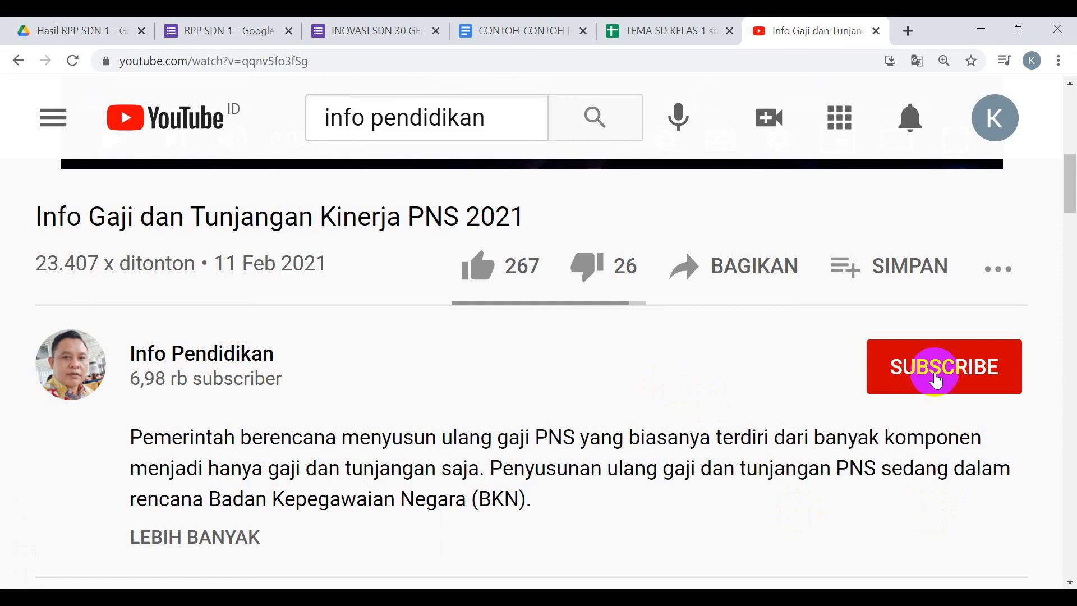
pyautogui.click(474, 261)
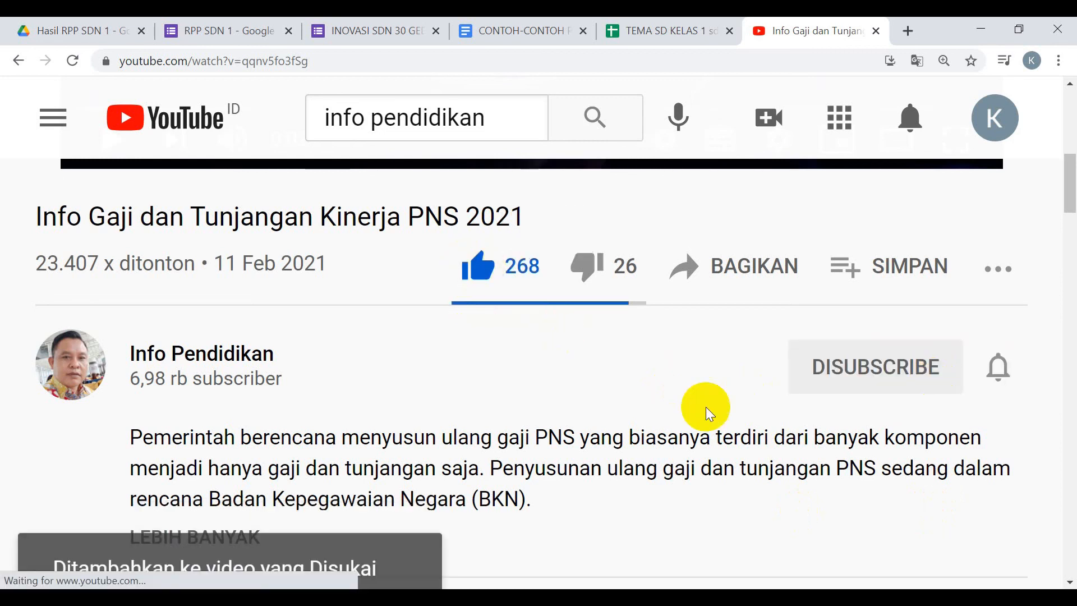
pyautogui.click(998, 367)
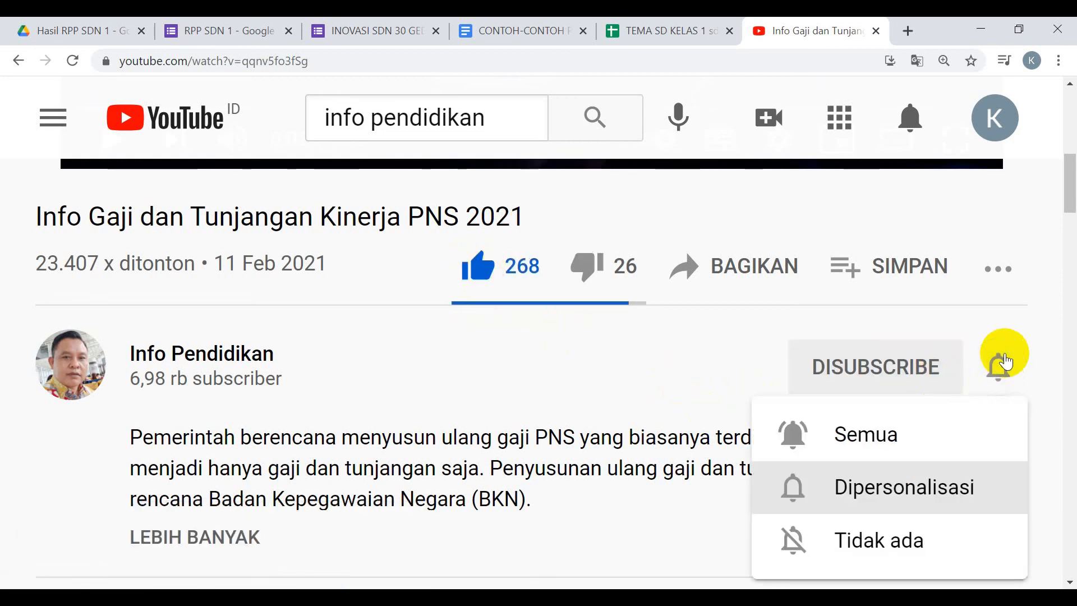
pyautogui.click(850, 446)
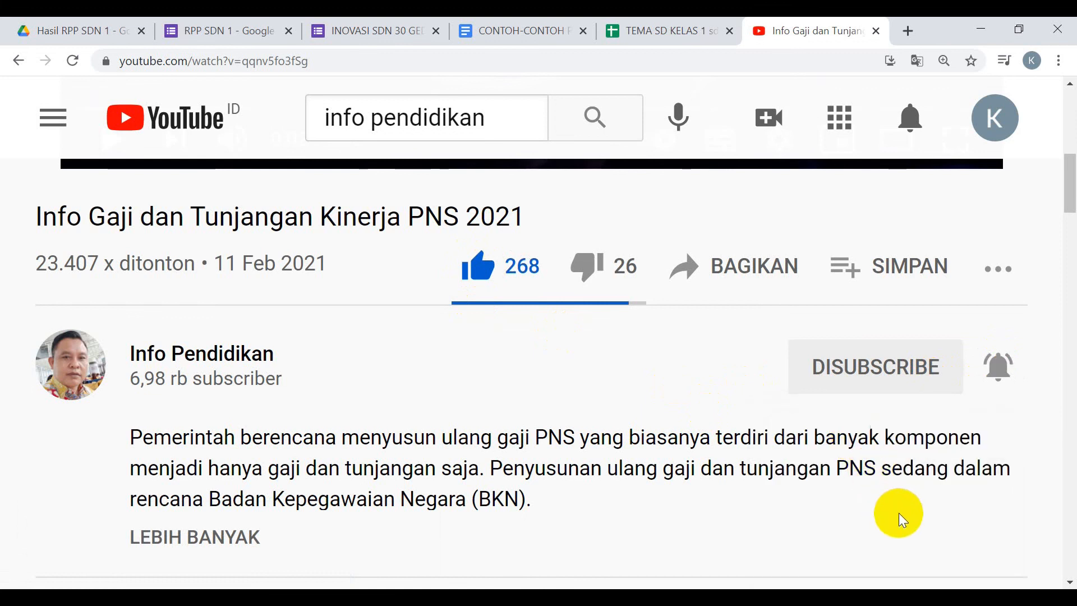